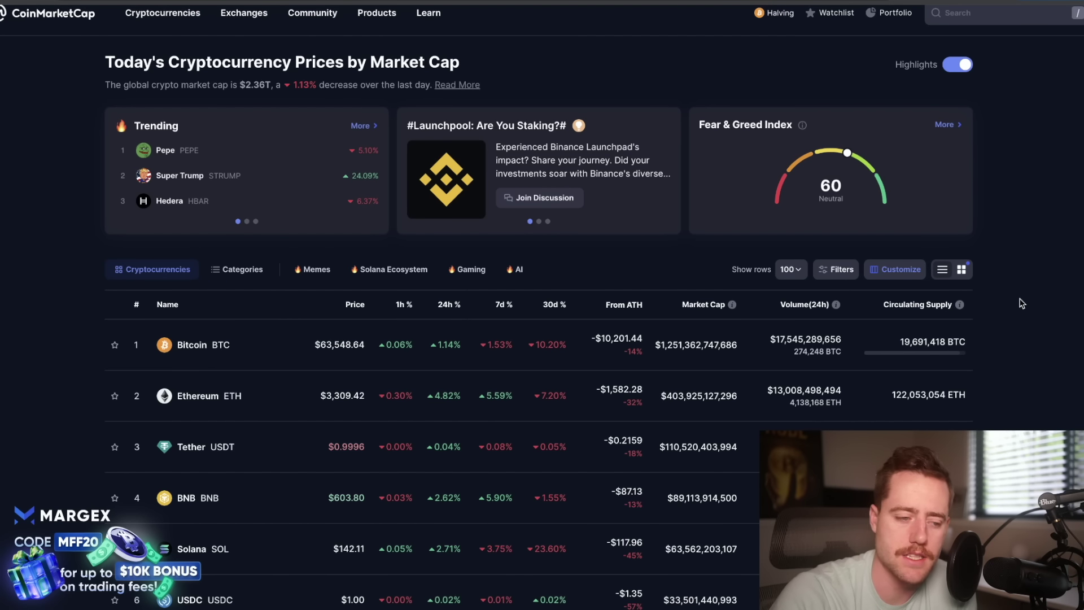
- View Margex's ETHUSD 1-hour chart at $3,304.55 alongside the two open ETHUSD positions
mouse_move(444, 8)
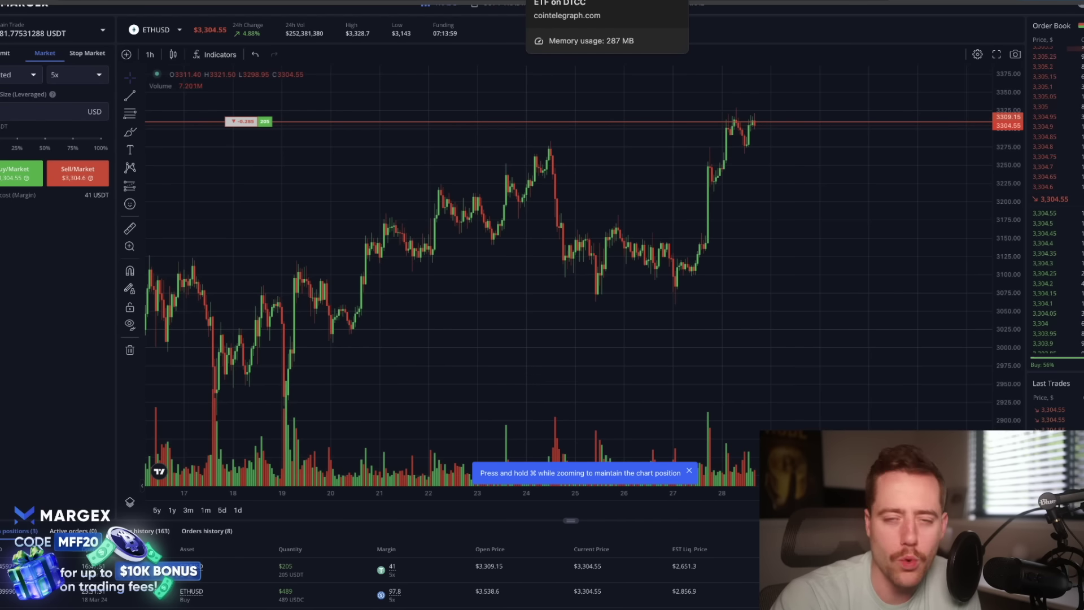
- Open the Franklin Templeton Ethereum ETF on DTCC article and highlight its headline
left_click(592, 2)
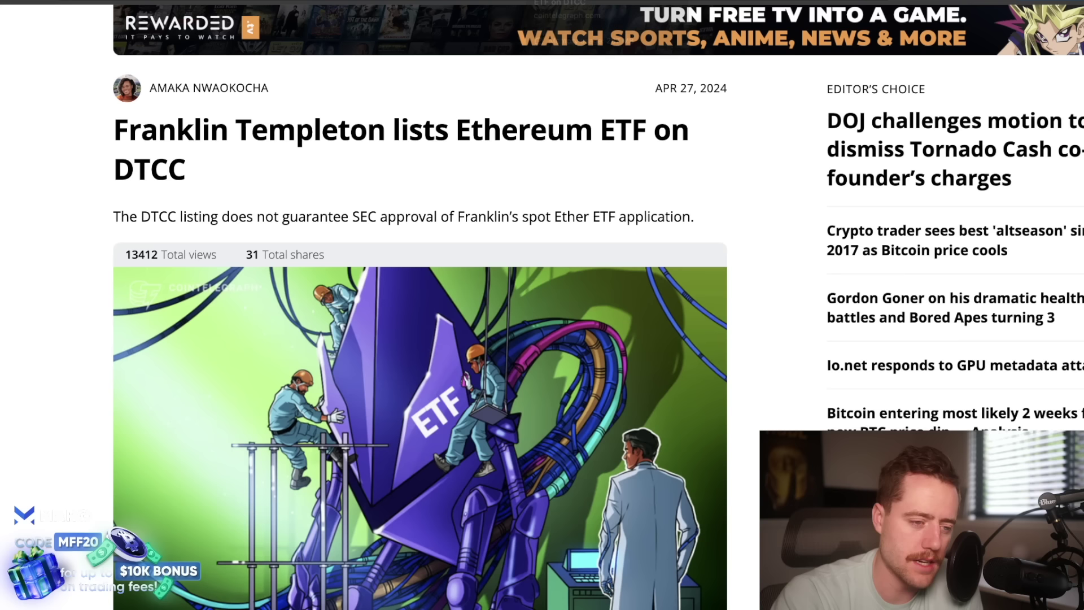
left_click_drag(219, 172, 172, 133)
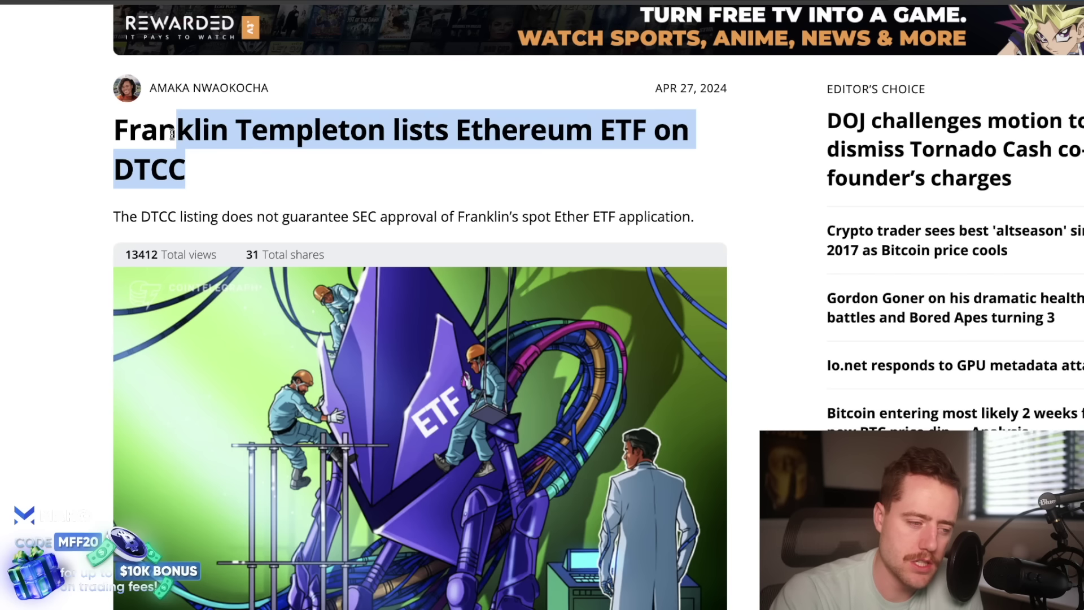
scroll(357, 168, "down", 1)
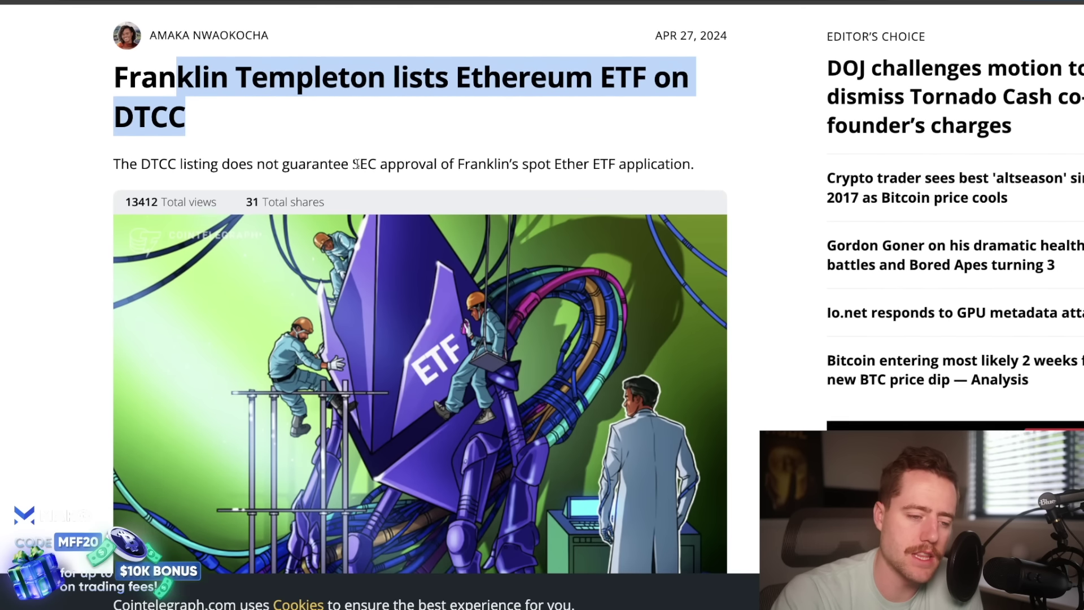
scroll(356, 164, "down", 10)
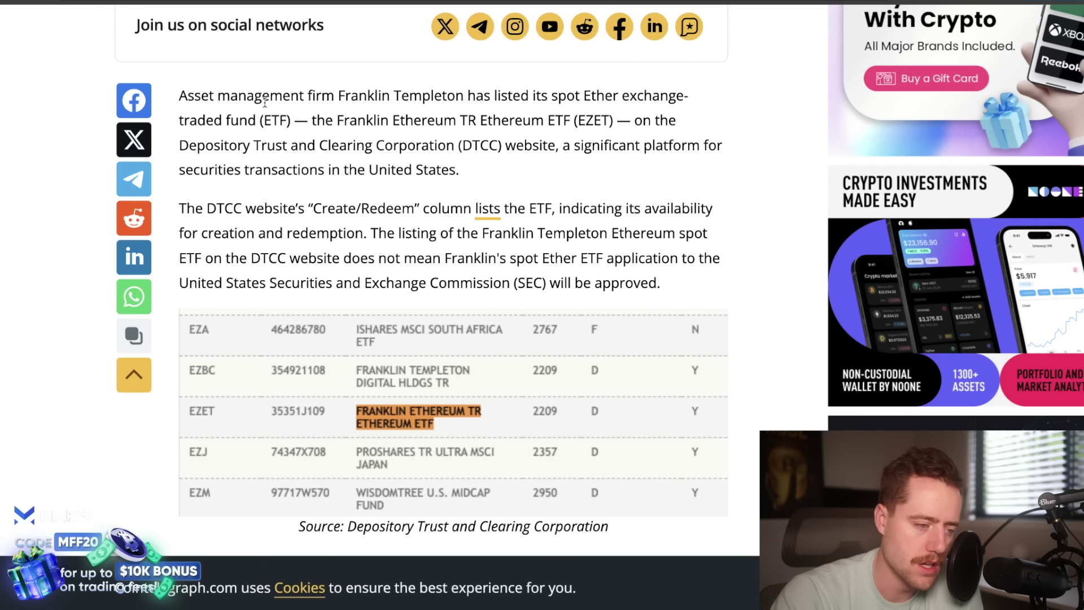
- Highlight the ETF listing, DTCC description and Create/Redeem explanation, reading past the DTCC table
left_click_drag(217, 95, 480, 124)
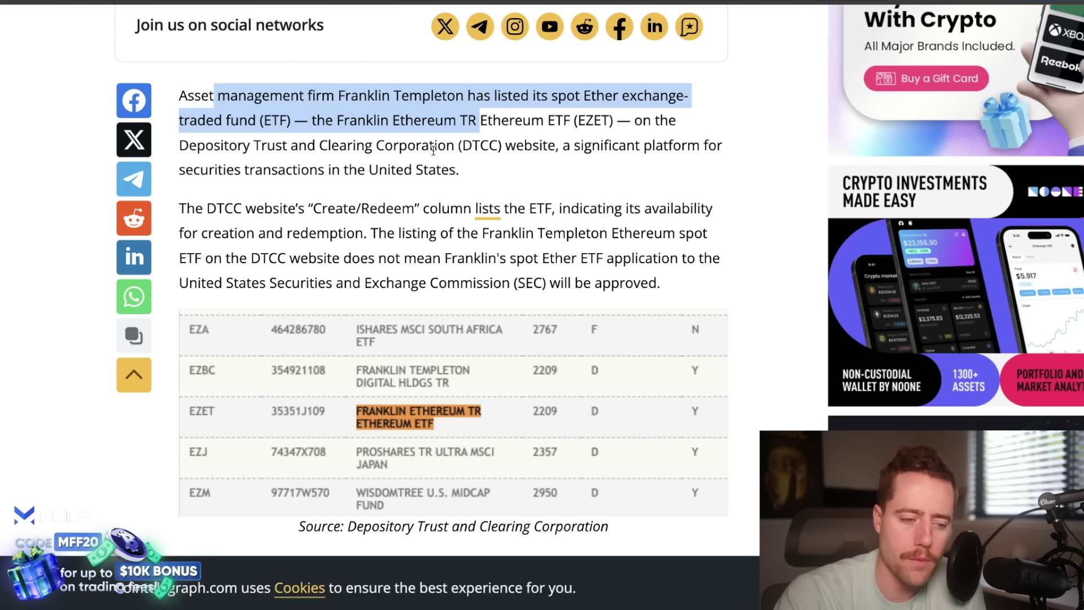
left_click_drag(562, 151, 583, 165)
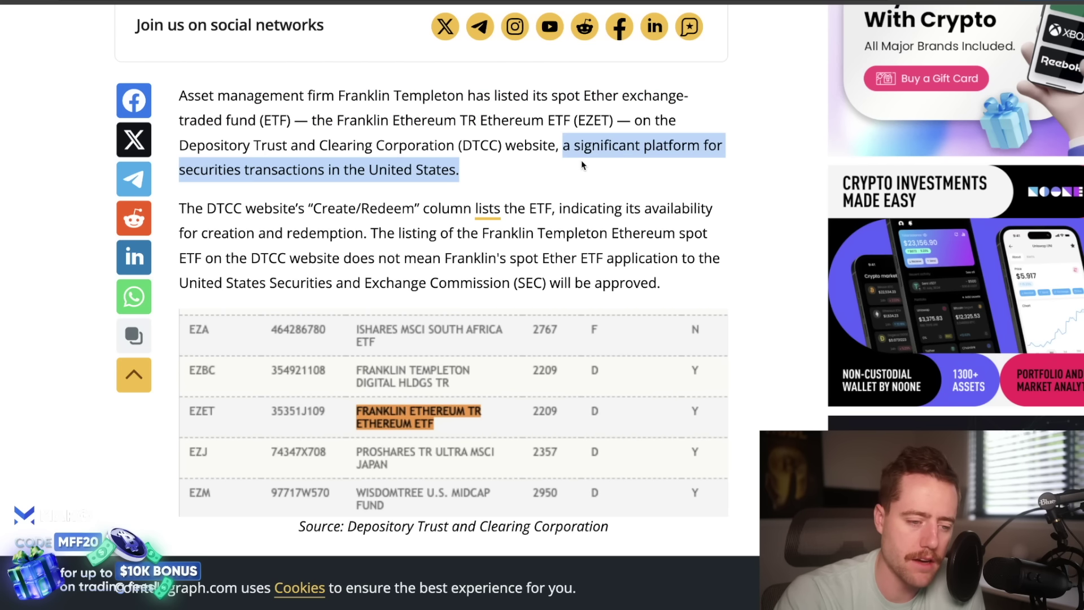
scroll(583, 167, "down", 1)
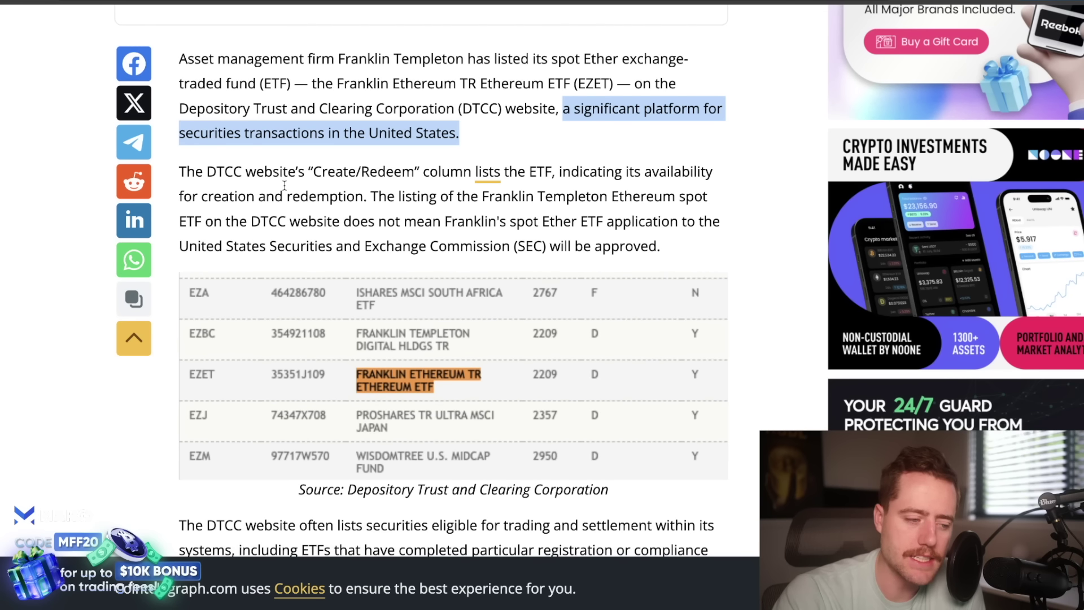
left_click_drag(287, 184, 426, 194)
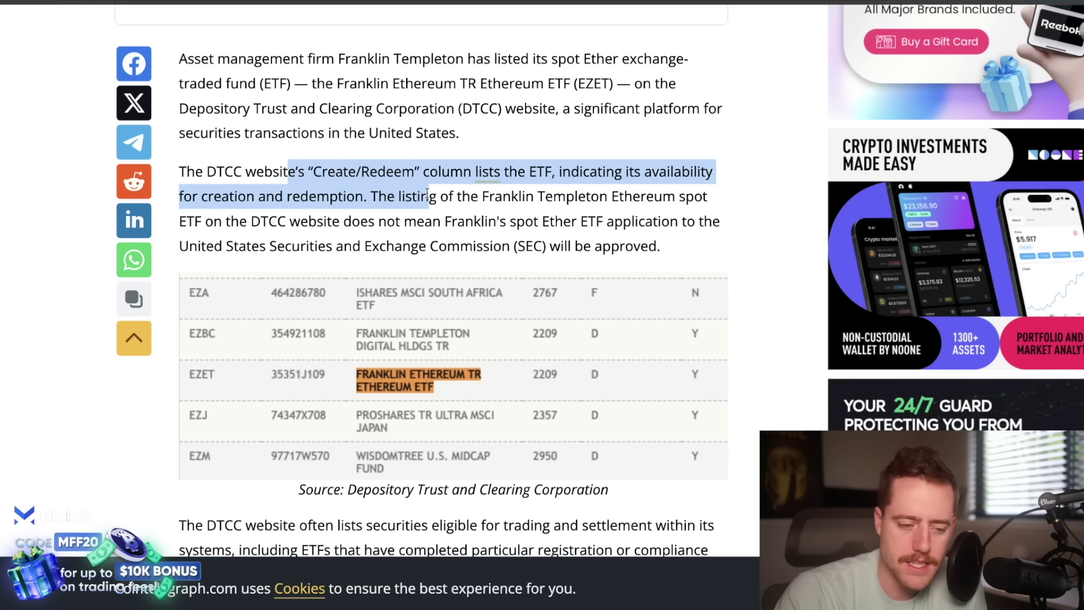
scroll(427, 194, "down", 1)
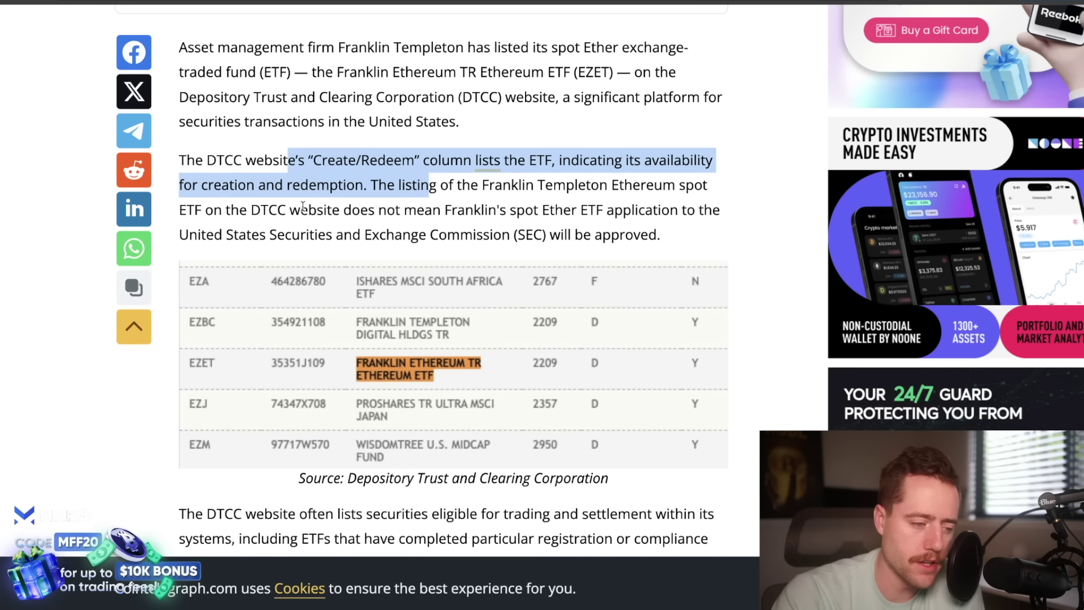
scroll(474, 203, "down", 3)
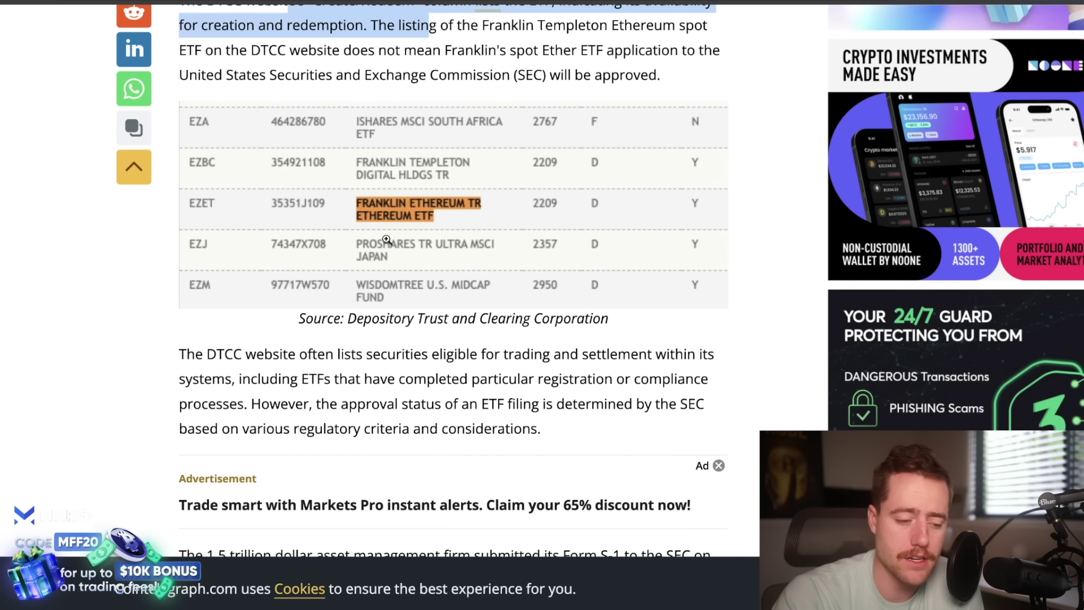
scroll(450, 270, "down", 5)
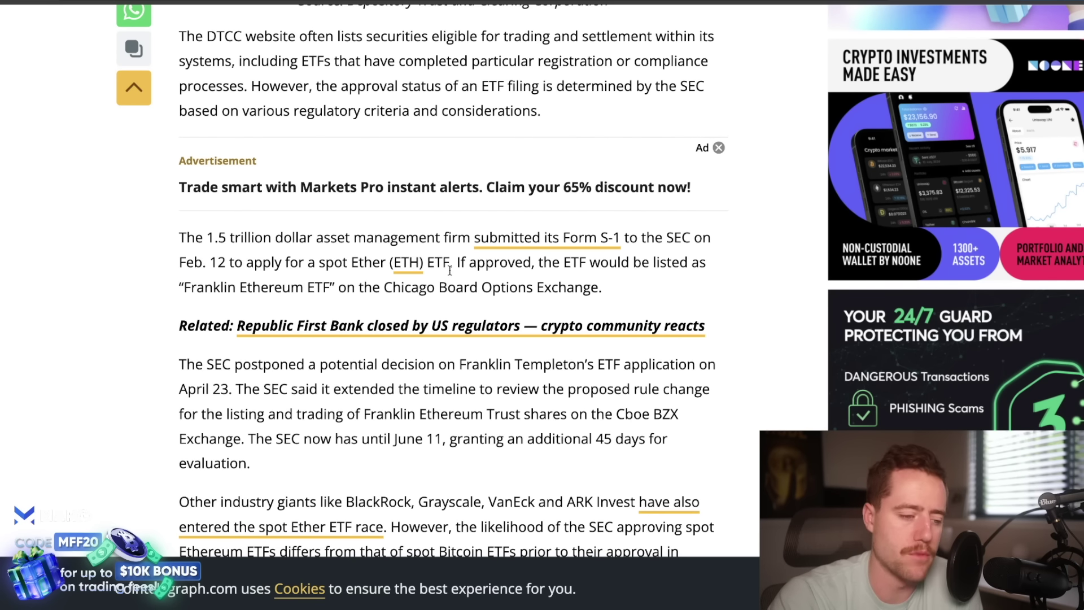
- Highlight the SEC's delayed decision due June 11 with a 45-day extension, emphasising 'June'
scroll(449, 270, "down", 4)
scroll(449, 257, "down", 2)
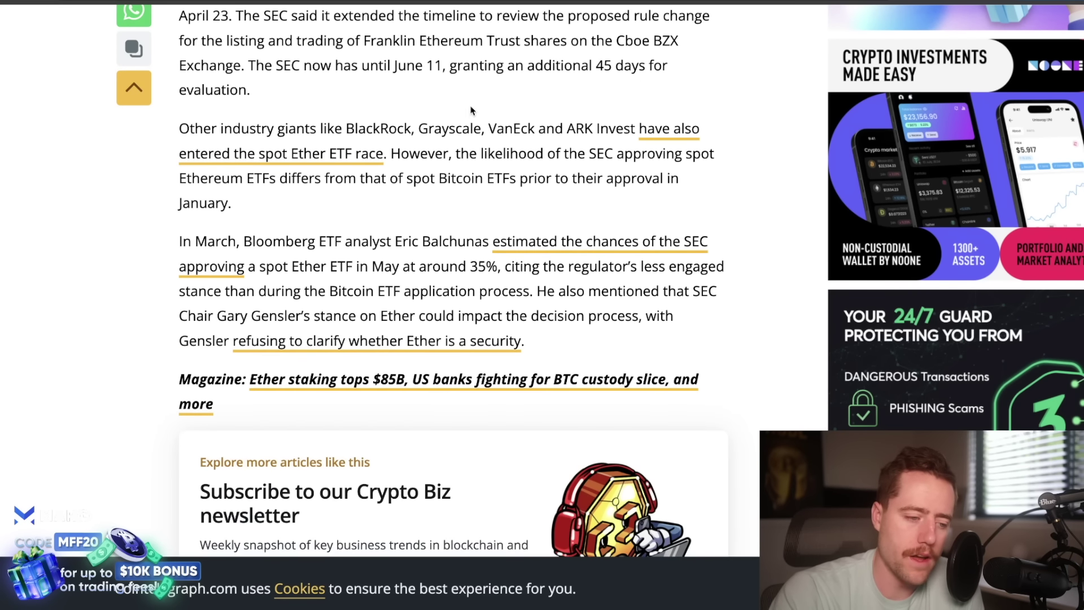
scroll(438, 265, "up", 1)
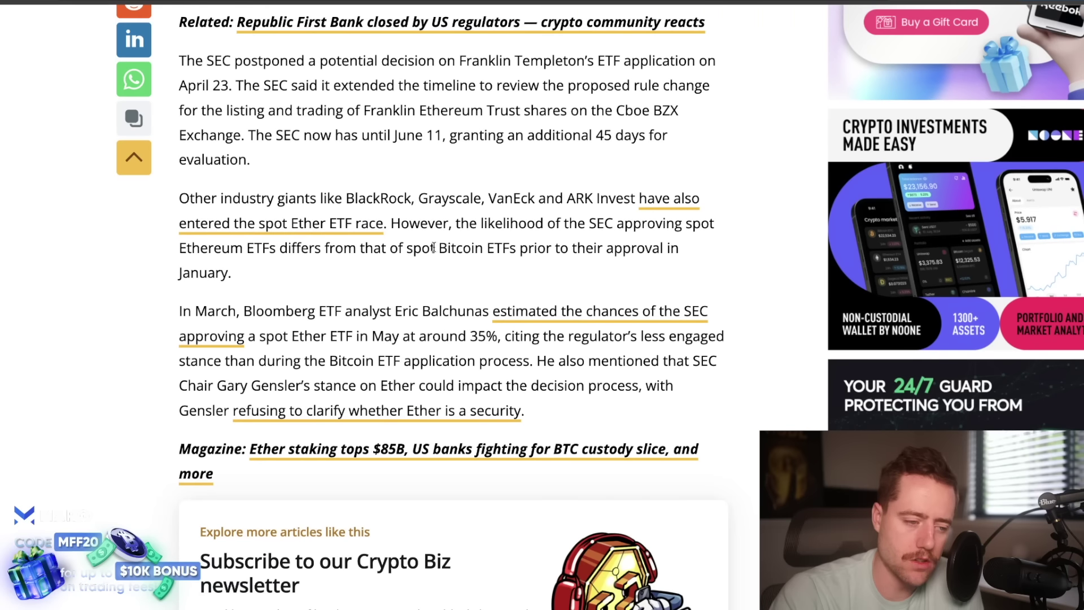
left_click_drag(395, 136, 455, 175)
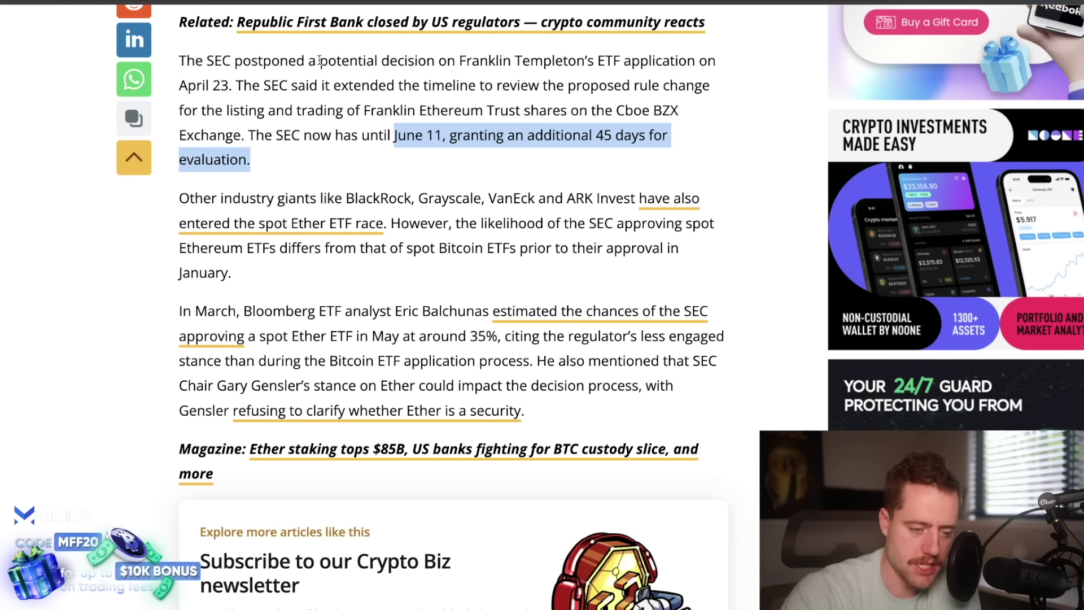
double_click(413, 137)
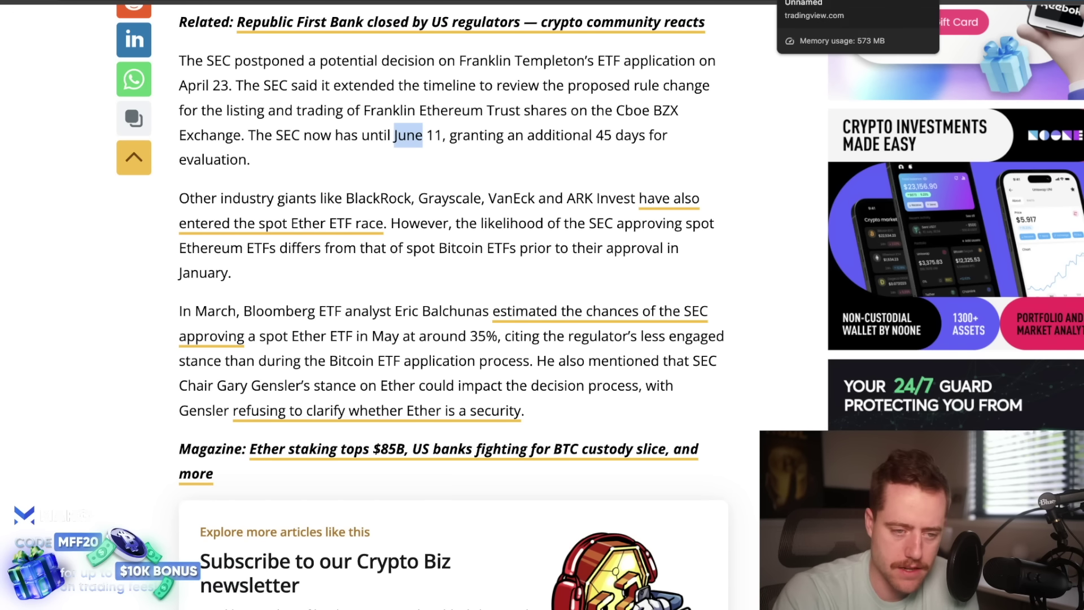
left_click(801, 2)
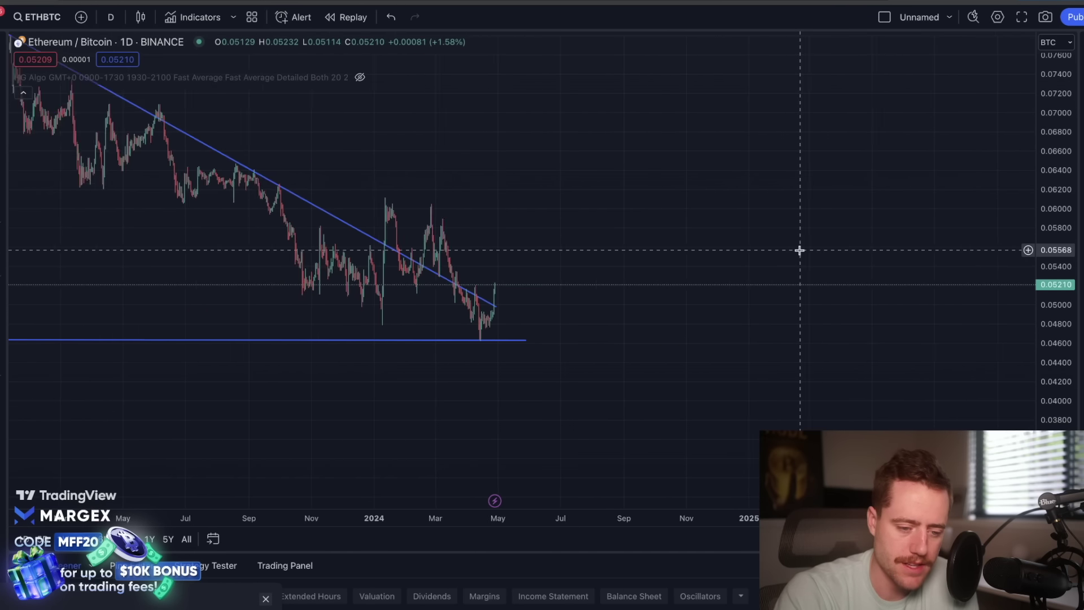
- Inspect the ETH/BTC daily chart's break above its downtrend line, then go to ultrasound.money
scroll(799, 251, "up", 3)
scroll(451, 361, "right", 10)
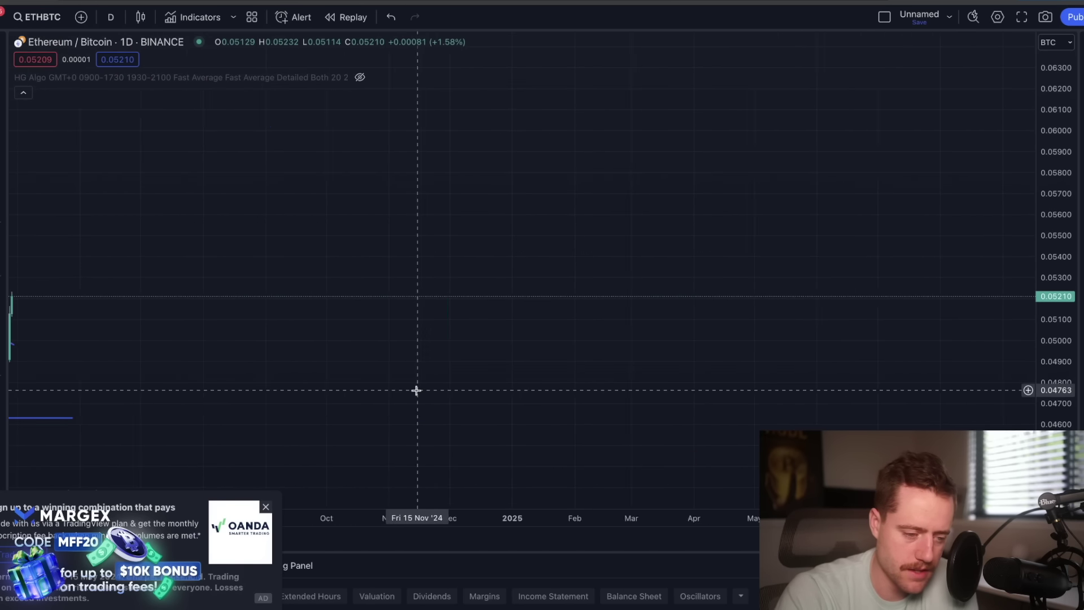
scroll(798, 310, "left", 10)
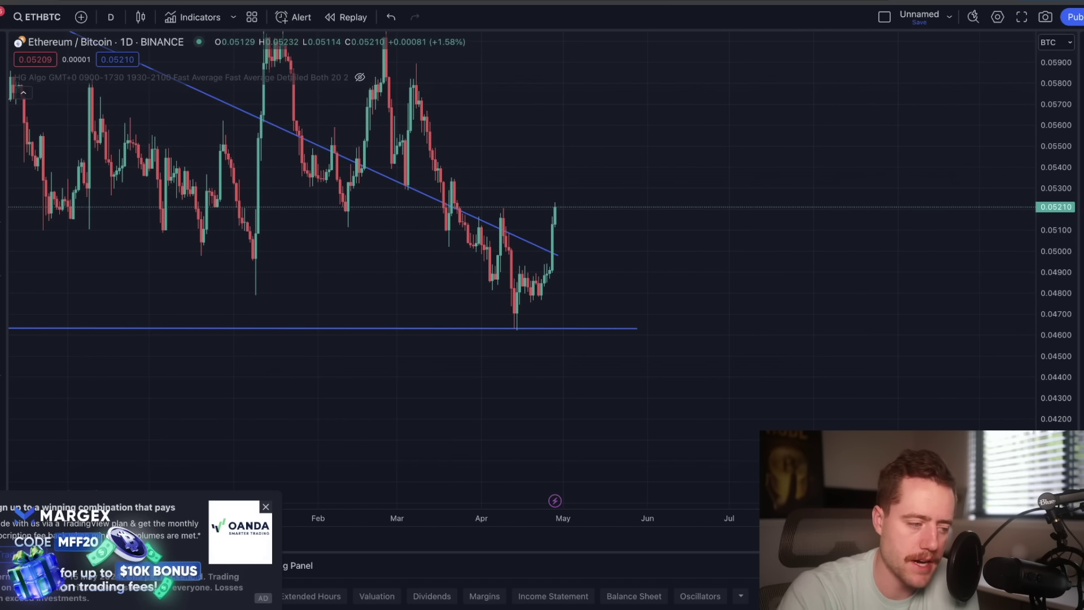
scroll(546, 252, "down", 2)
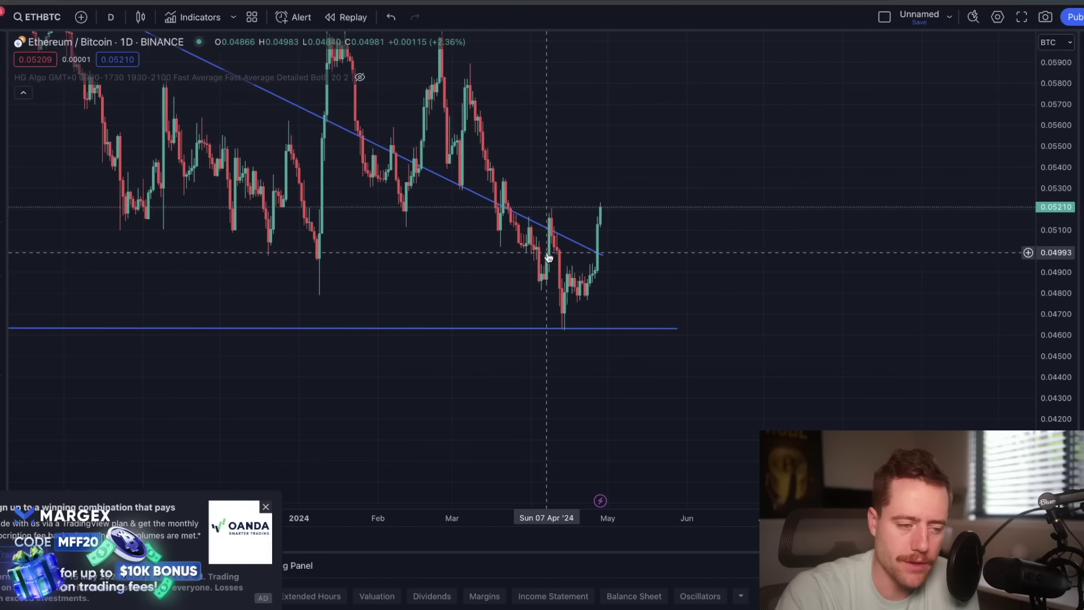
scroll(547, 252, "down", 1)
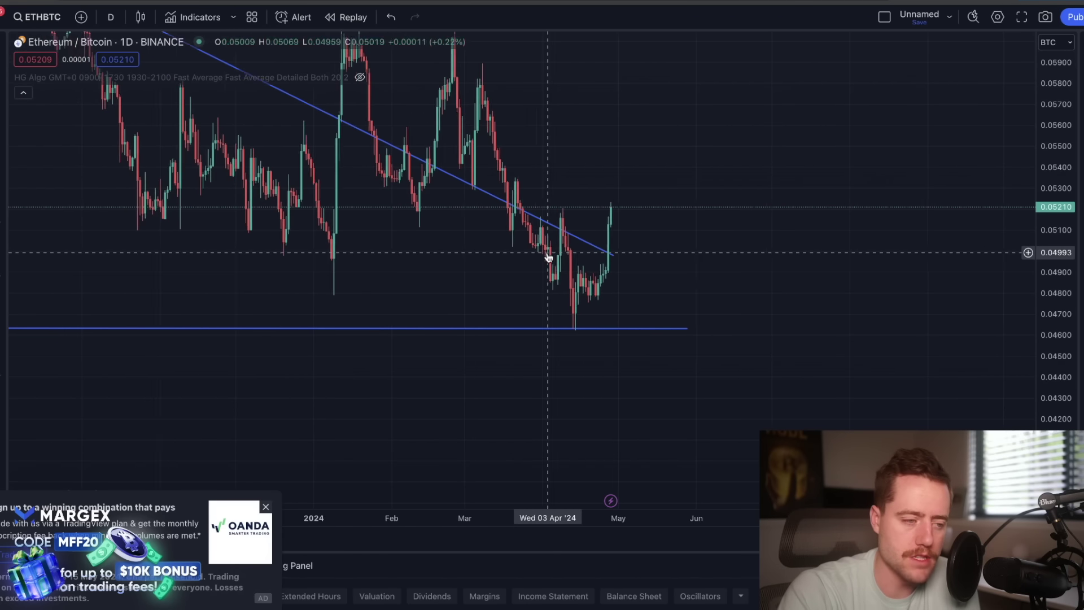
key("ctrl+Tab")
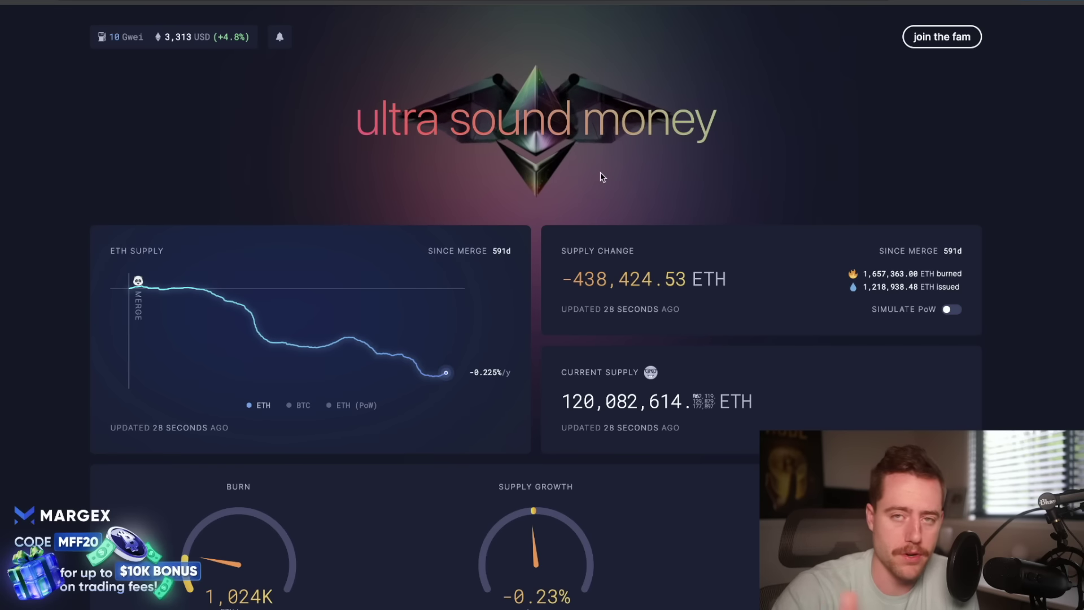
- Check ETH supply at 120,082,614, down 438,424.53 since the Merge, before returning to ETH/BTC
mouse_move(508, 371)
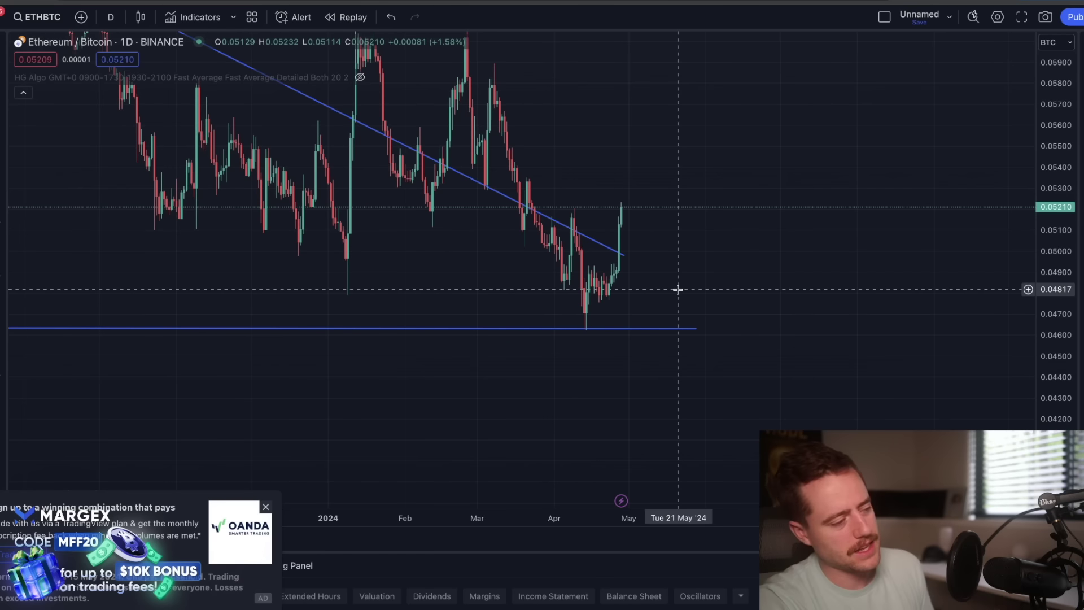
- Zoom out and compress the ETH/BTC price scale to show the 2022–2023 trendline above 0.0463 support
scroll(494, 209, "down", 4)
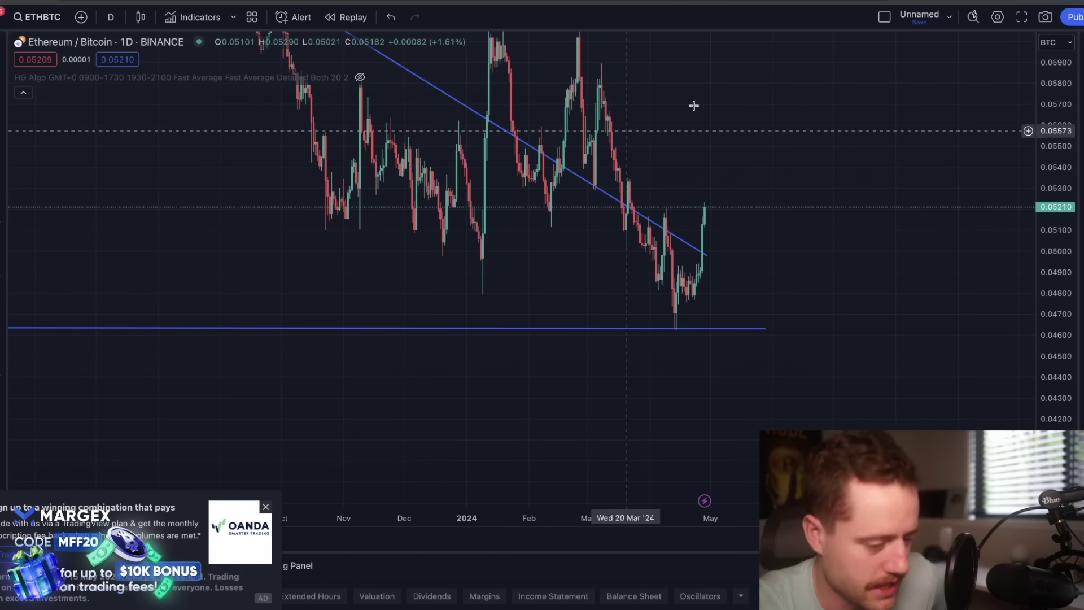
left_click_drag(1059, 99, 1045, 274)
scroll(890, 232, "down", 5)
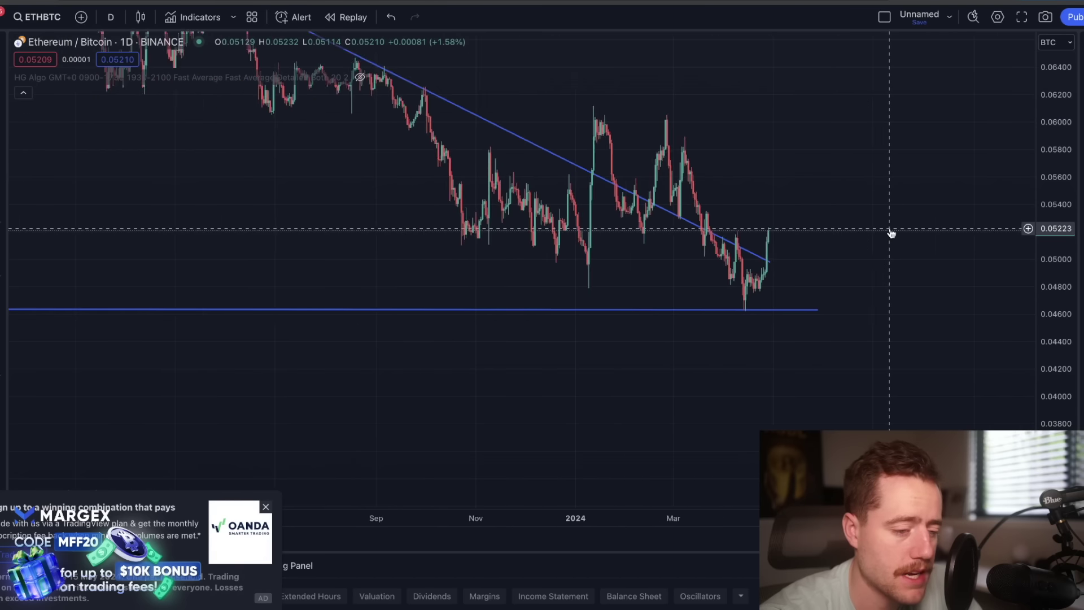
left_click_drag(1041, 79, 1029, 159)
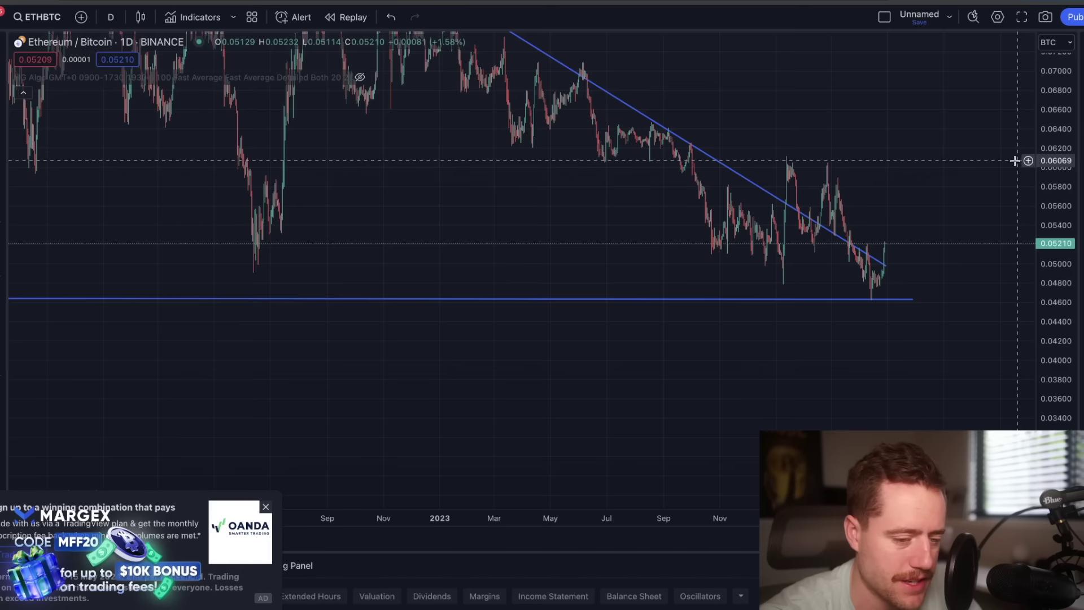
- Close the ad and zoom the ETH/BTC chart onto the latest candles above the descending trendline
left_click_drag(1018, 160, 825, 324)
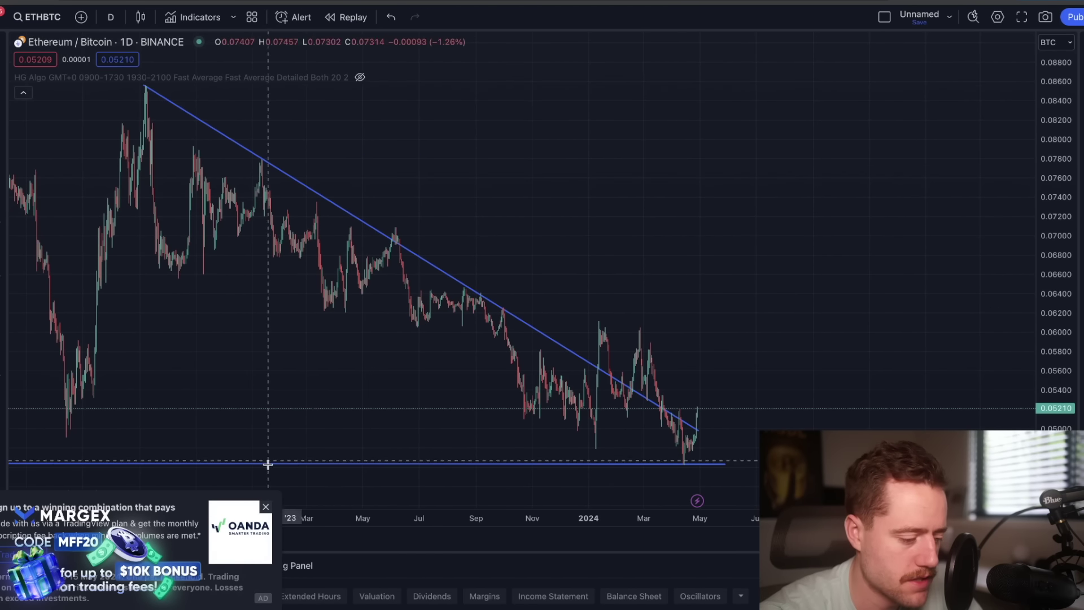
left_click(265, 507)
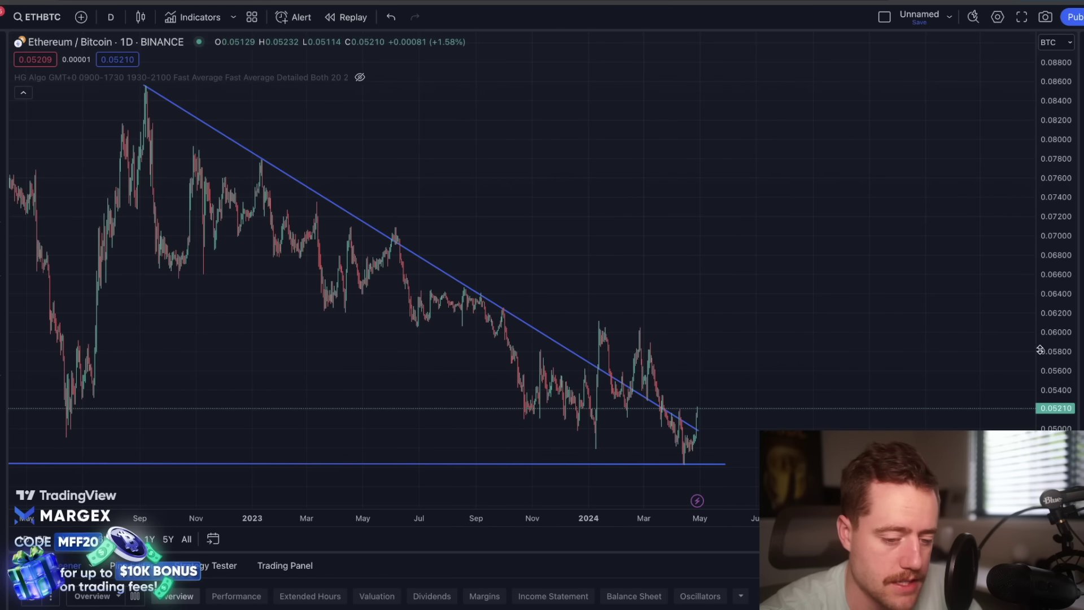
scroll(878, 356, "up", 5)
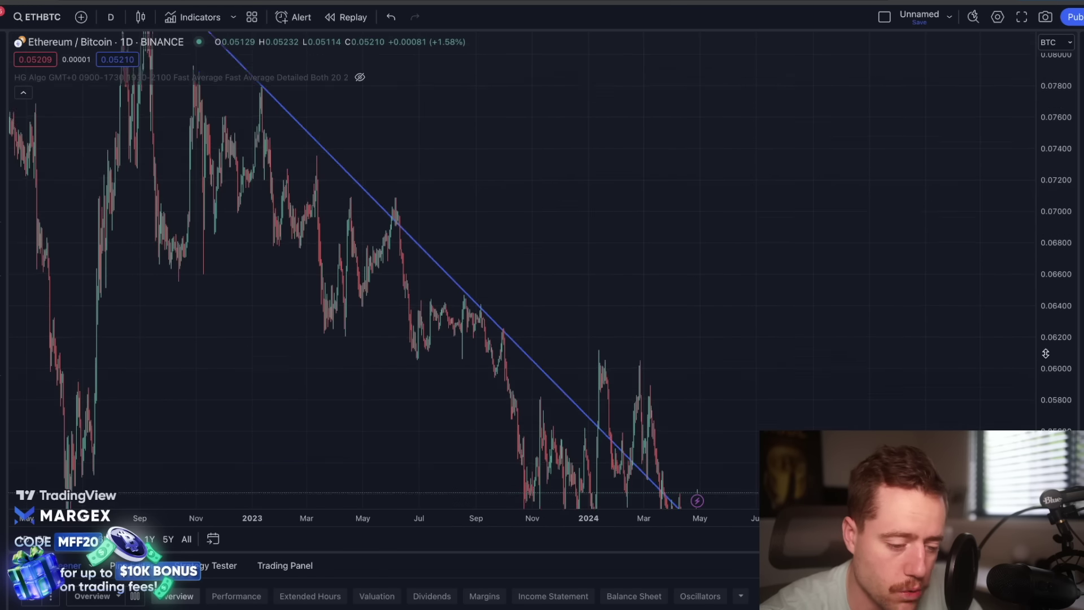
scroll(556, 271, "up", 3)
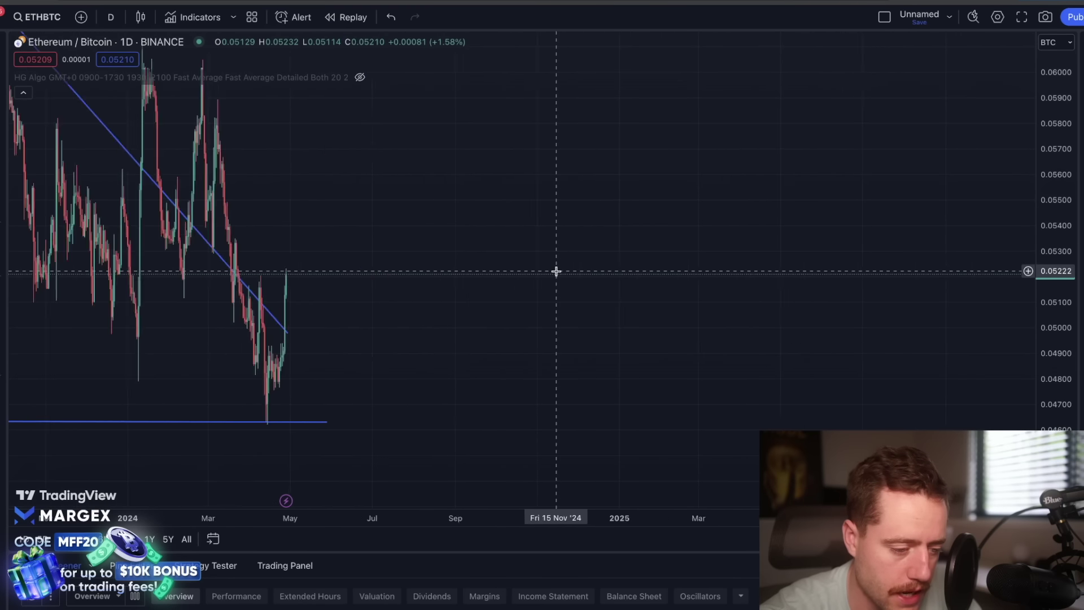
scroll(431, 397, "right", 4)
scroll(684, 373, "left", 4)
scroll(508, 275, "down", 3)
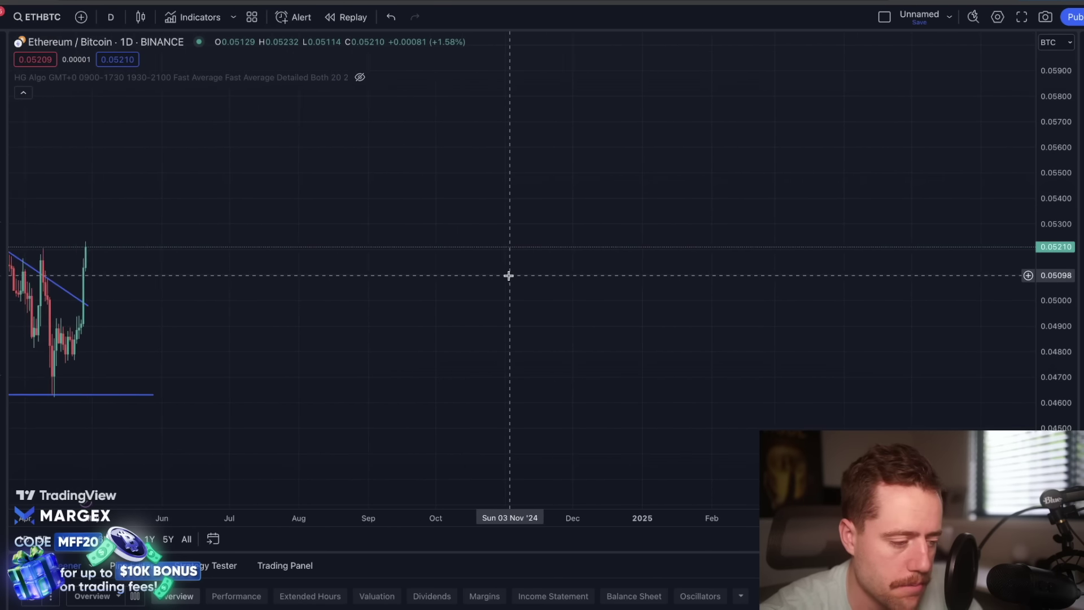
scroll(508, 275, "up", 5)
left_click_drag(508, 275, 1038, 299)
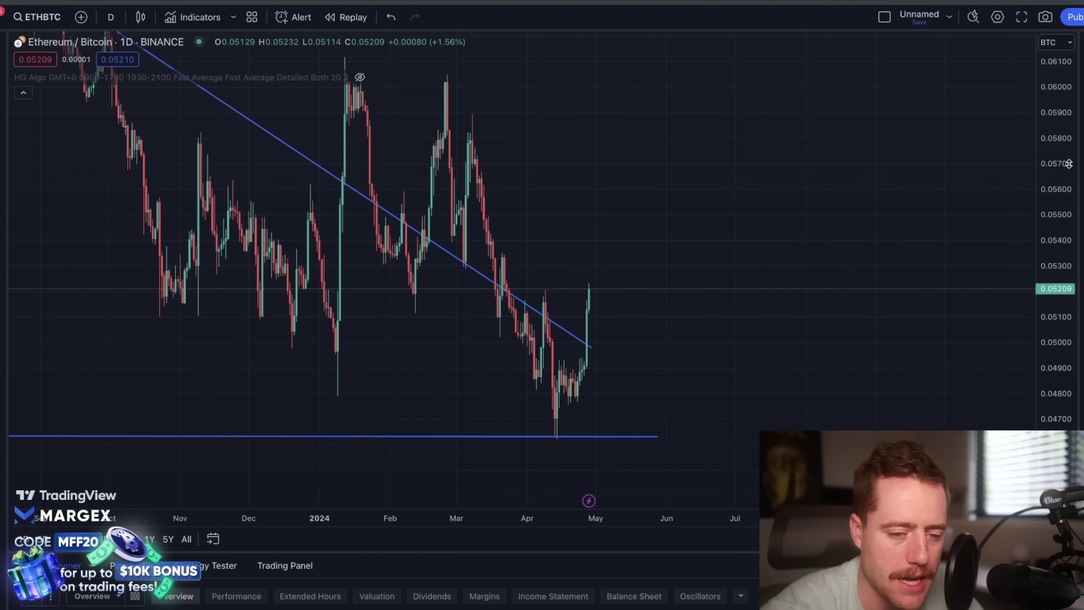
- Compress and pan the ETH/BTC chart to frame the downtrend from its 2022 peak to support
left_click_drag(1068, 164, 813, 235)
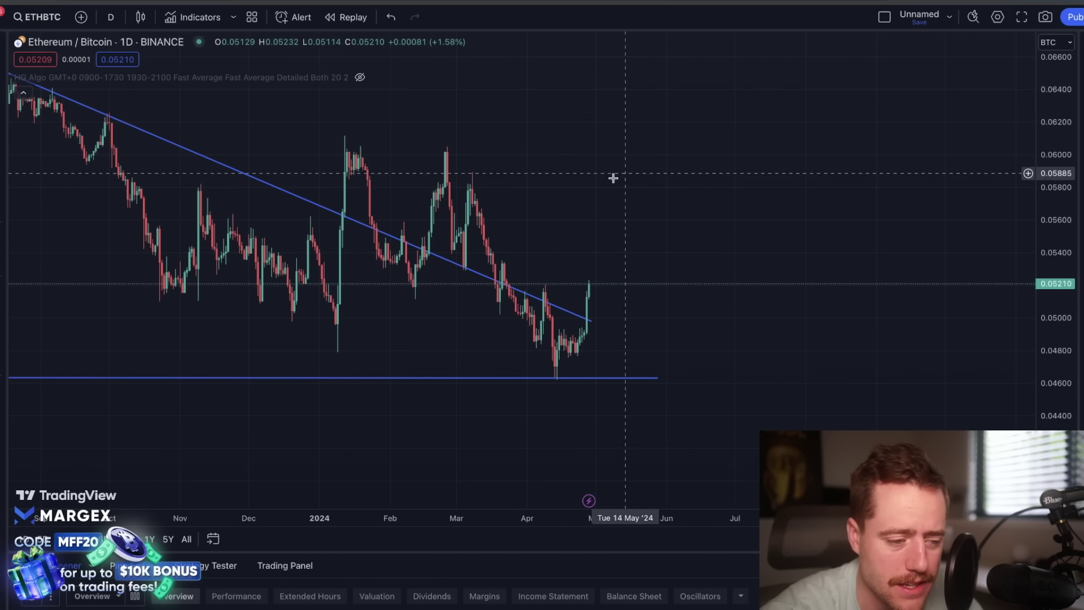
scroll(609, 179, "down", 8)
left_click_drag(861, 125, 617, 273)
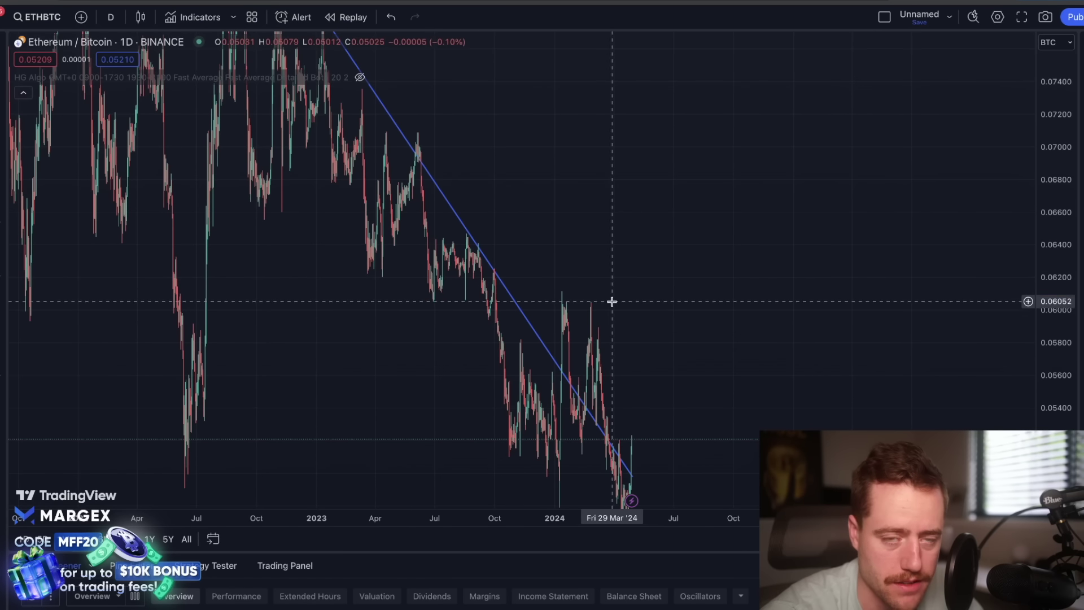
left_click_drag(1030, 113, 1041, 367)
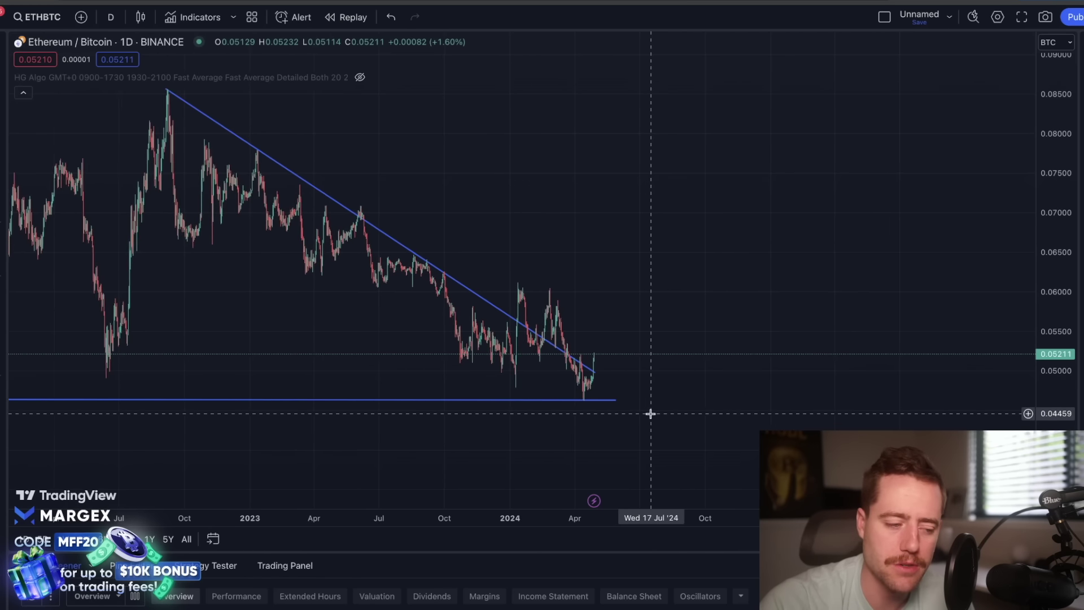
scroll(650, 413, "up", 1)
left_click_drag(651, 413, 647, 383)
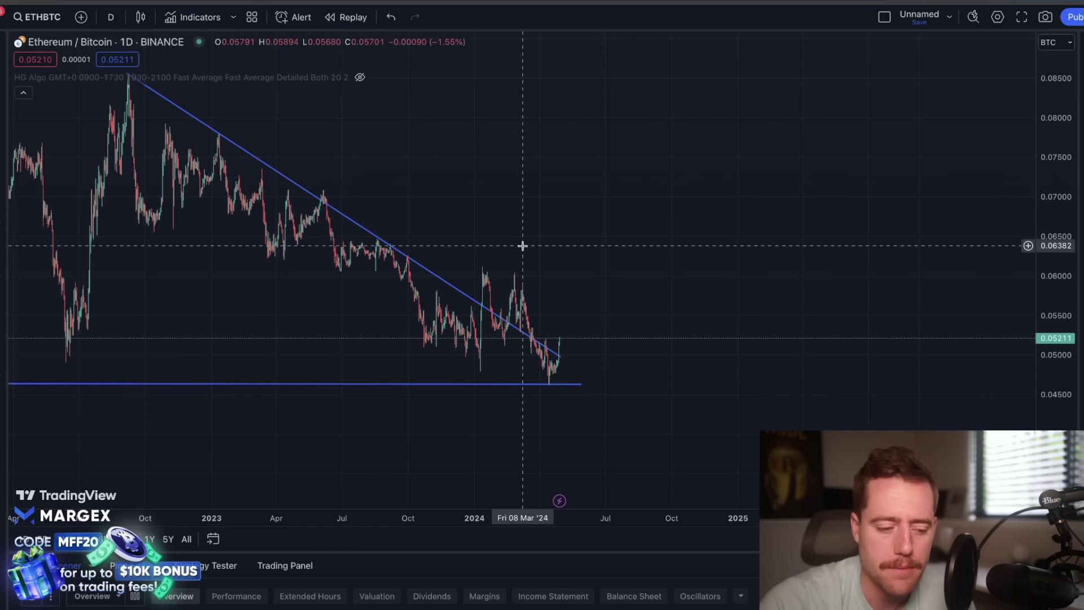
left_click_drag(522, 245, 561, 254)
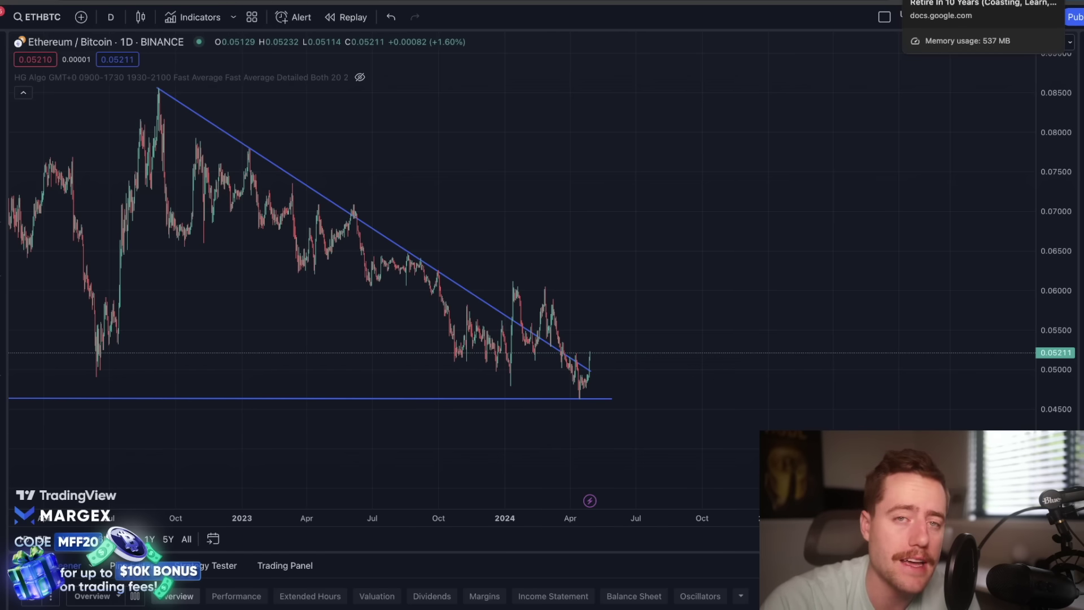
- Open the retirement spreadsheet's Ethereum sheet and select the Assumptions block E12:I19
left_click(960, 2)
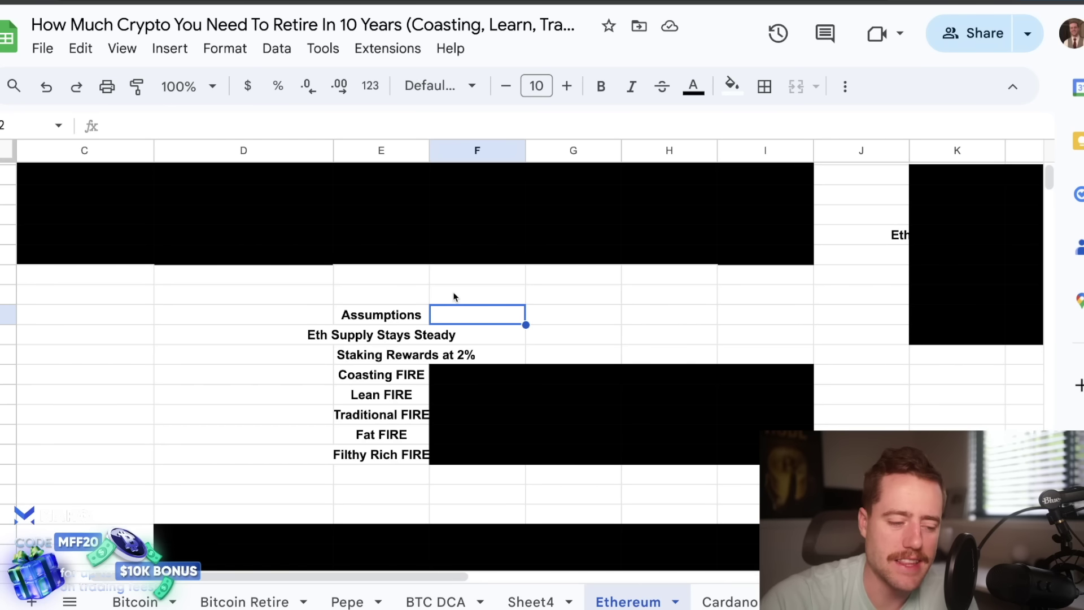
scroll(453, 297, "down", 1)
scroll(454, 297, "right", 2)
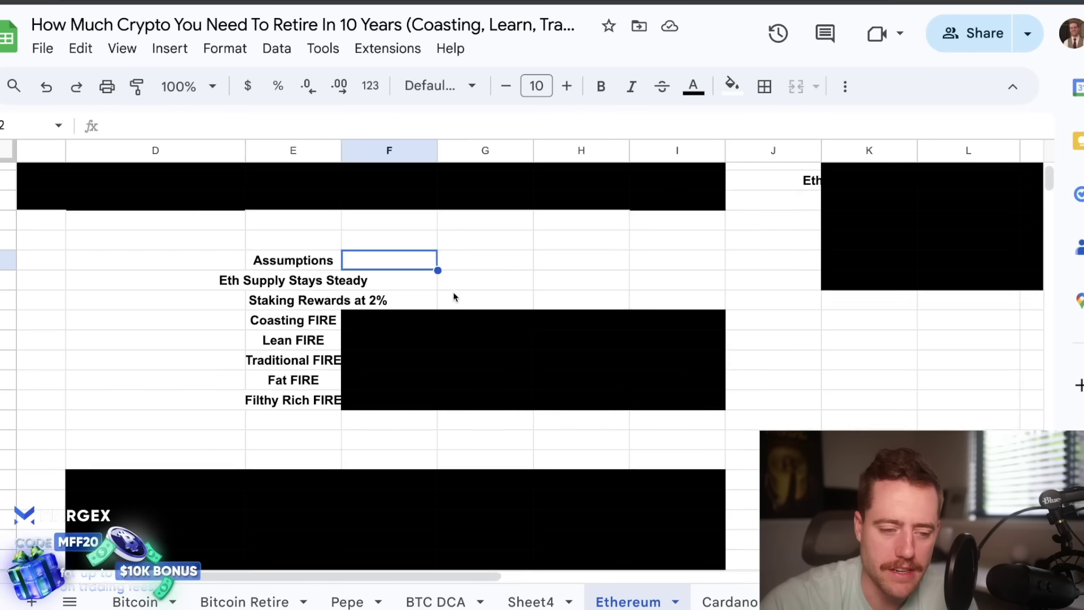
scroll(454, 296, "down", 1)
scroll(454, 296, "right", 1)
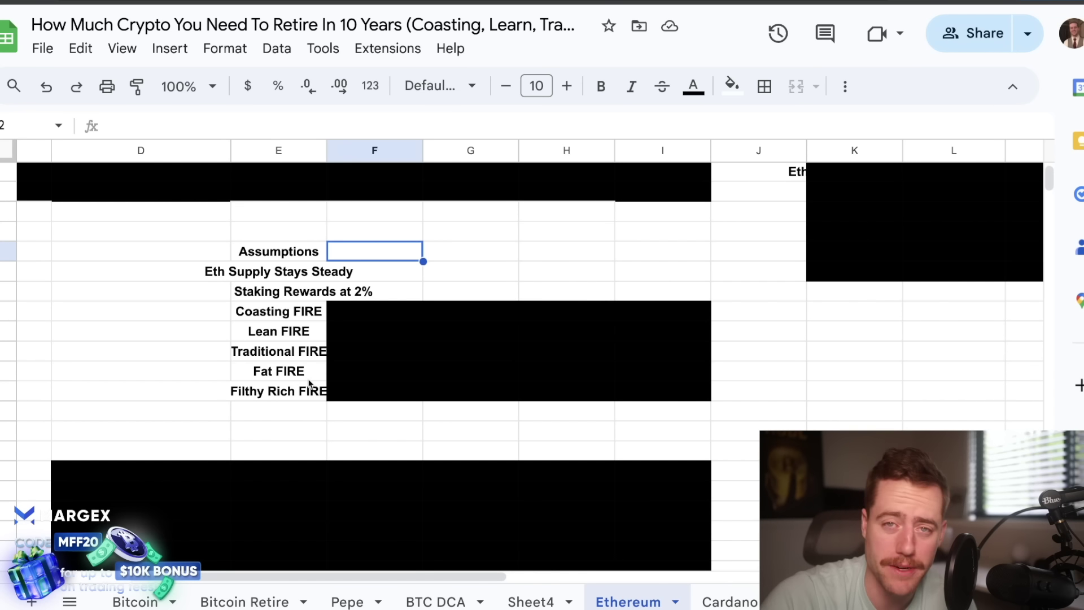
scroll(263, 384, "down", 1)
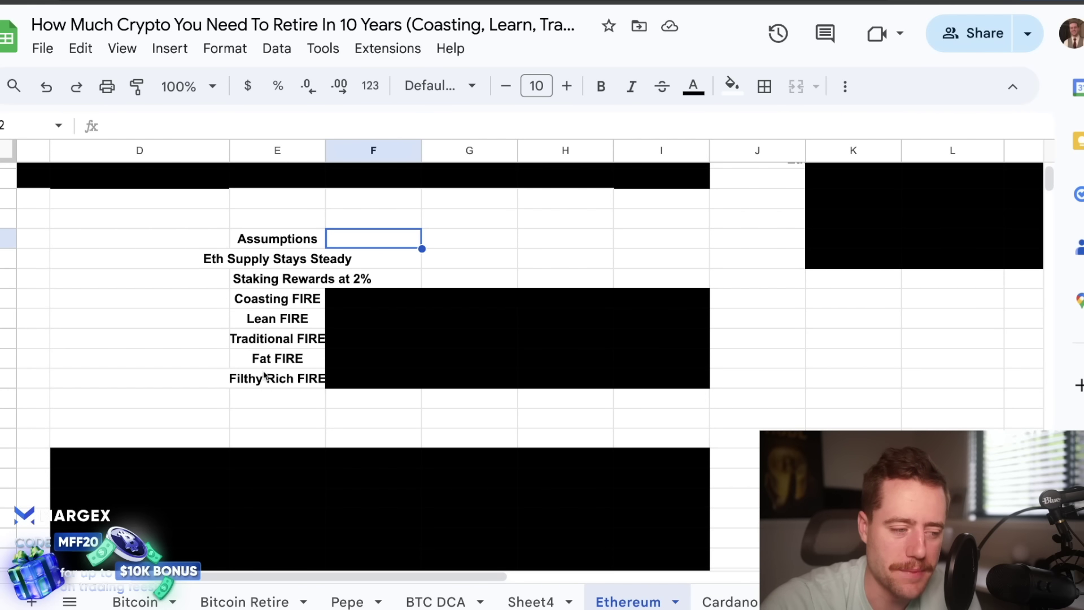
left_click_drag(278, 247, 641, 378)
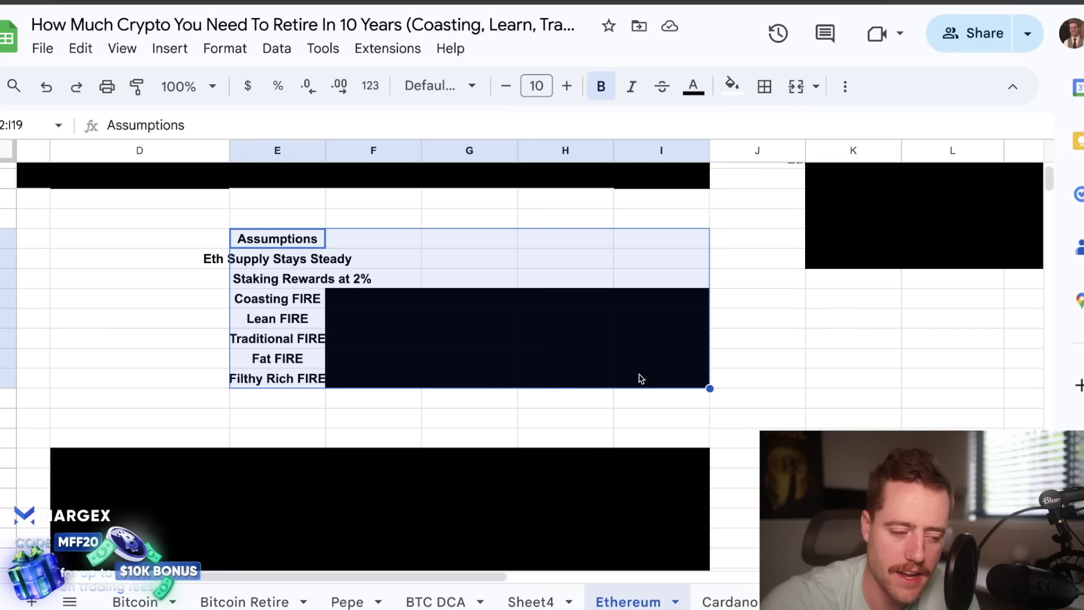
- Select the FIRE level labels E15:E19 and the blacked-out value cells F15:I19
scroll(412, 358, "left", 1)
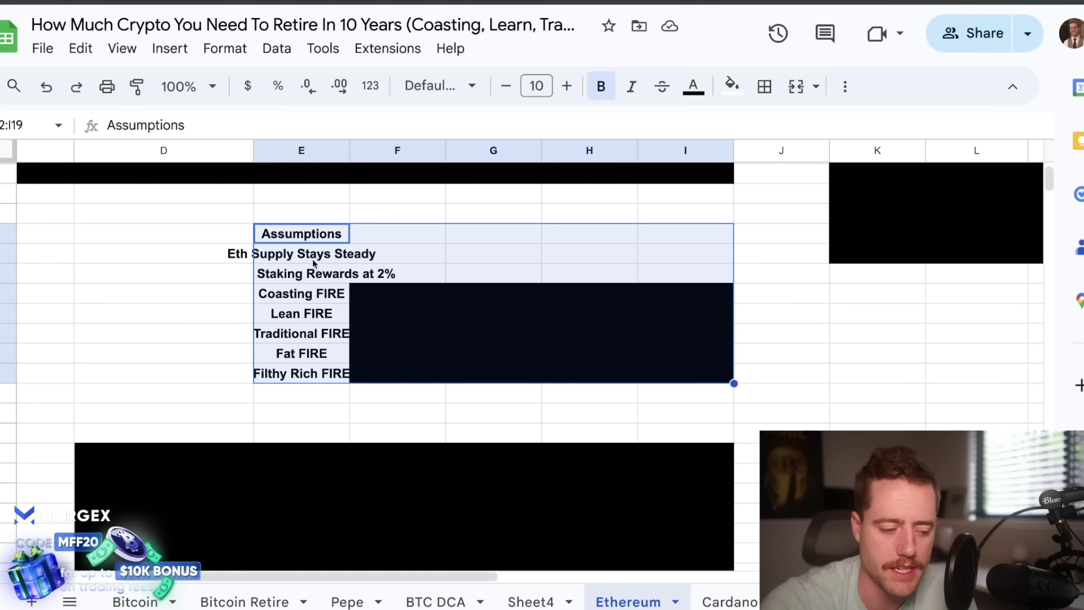
left_click(310, 288)
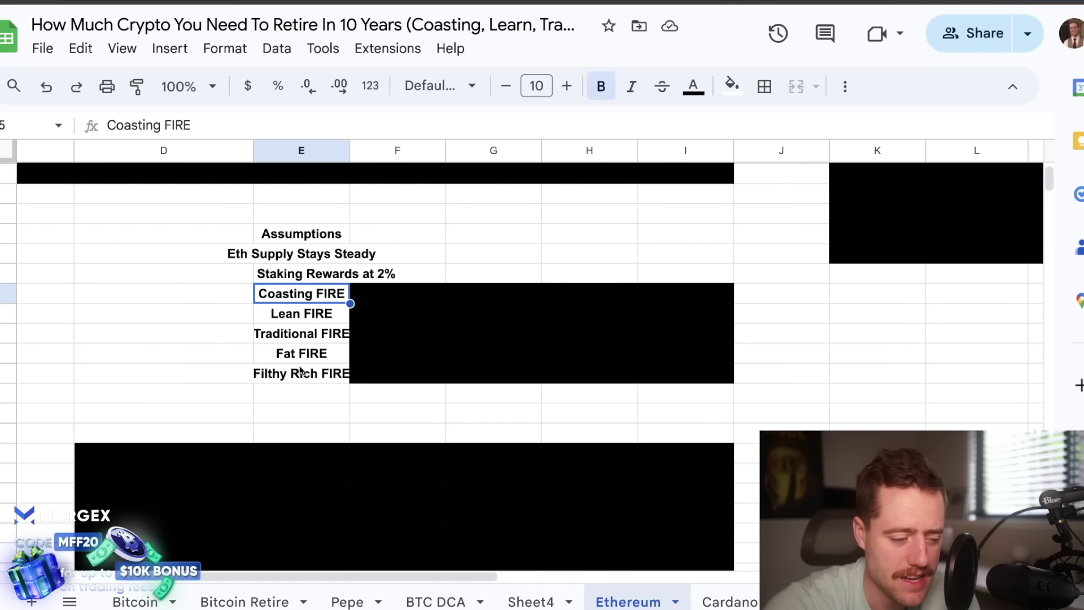
left_click_drag(320, 299, 316, 379)
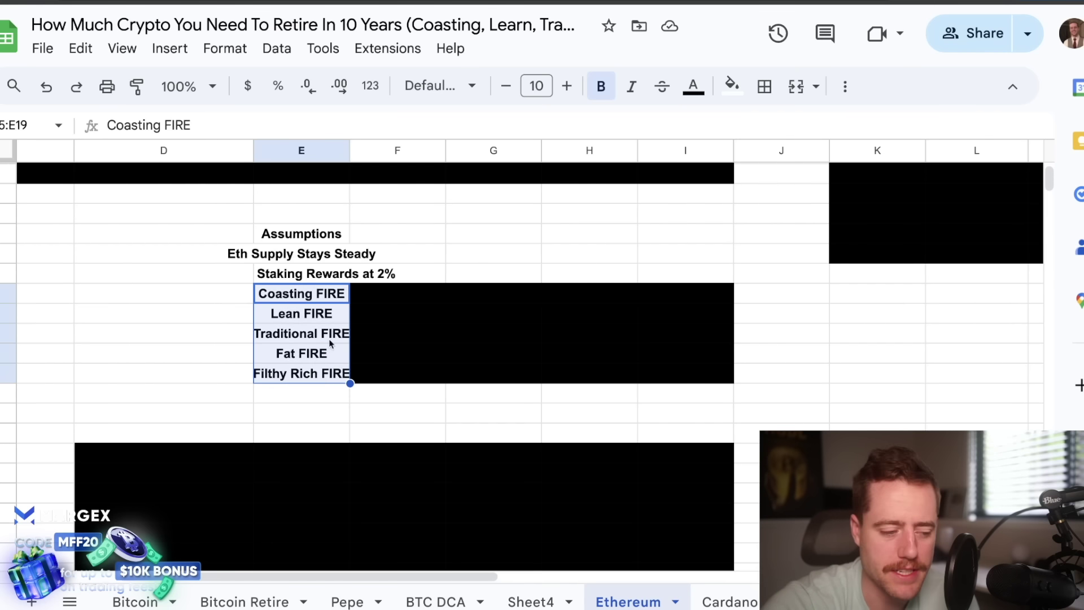
left_click_drag(364, 295, 694, 382)
- Fill F15:I19 white, then review Lean $50k, Traditional $100k, Fat $250k, Filthy Rich $1mil and Coasting descriptions
left_click(730, 96)
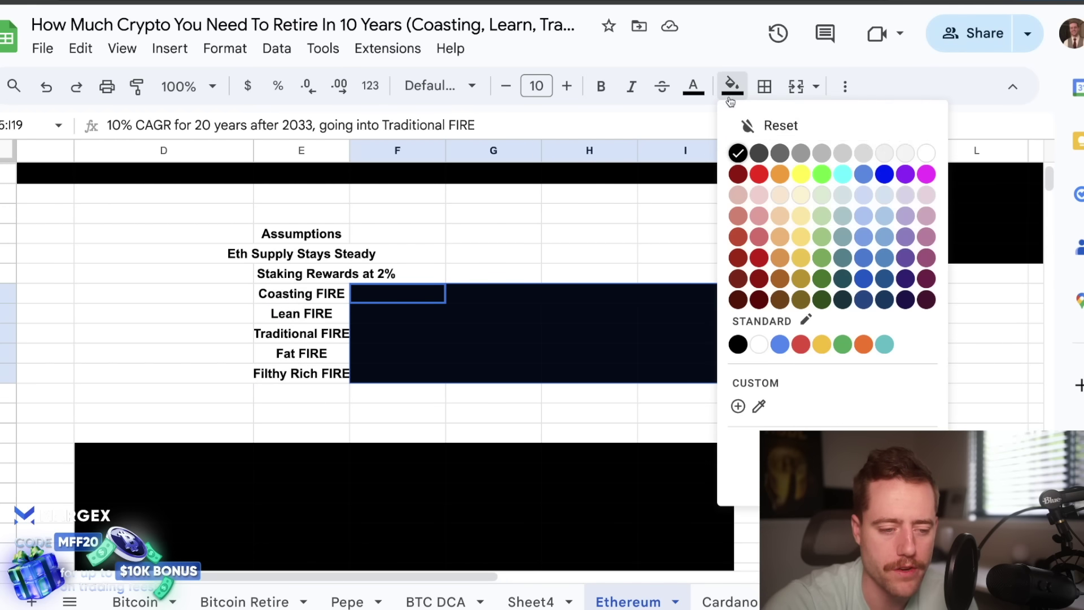
left_click(926, 153)
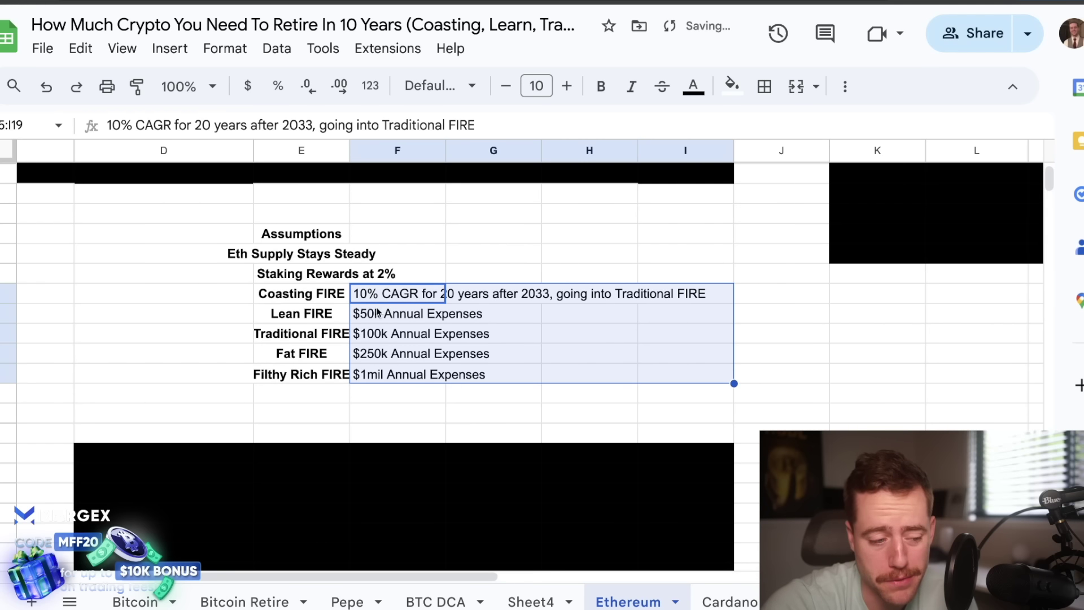
left_click(375, 319)
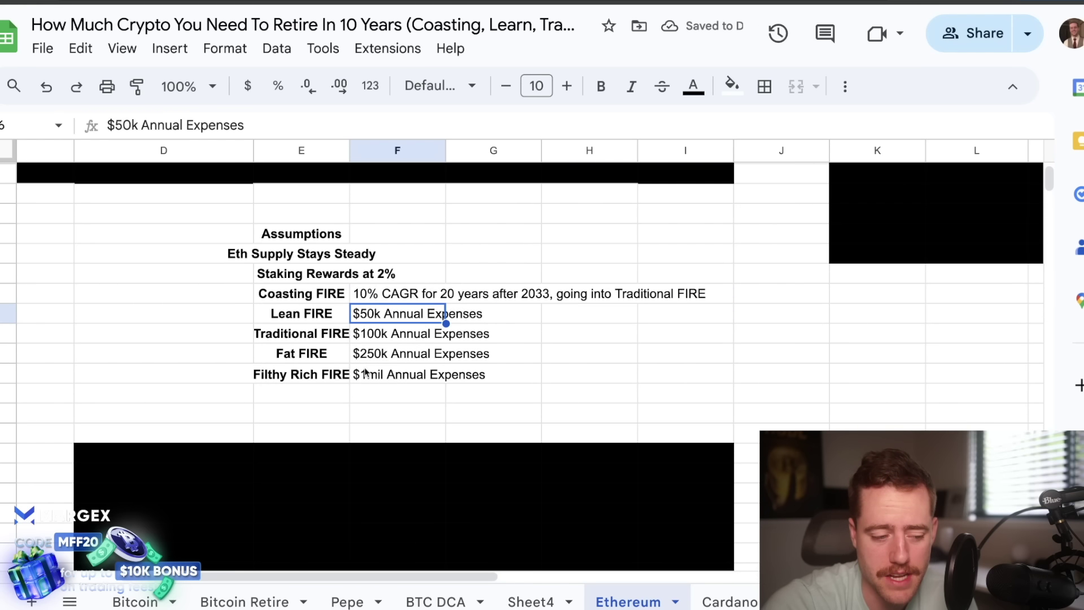
left_click(385, 337)
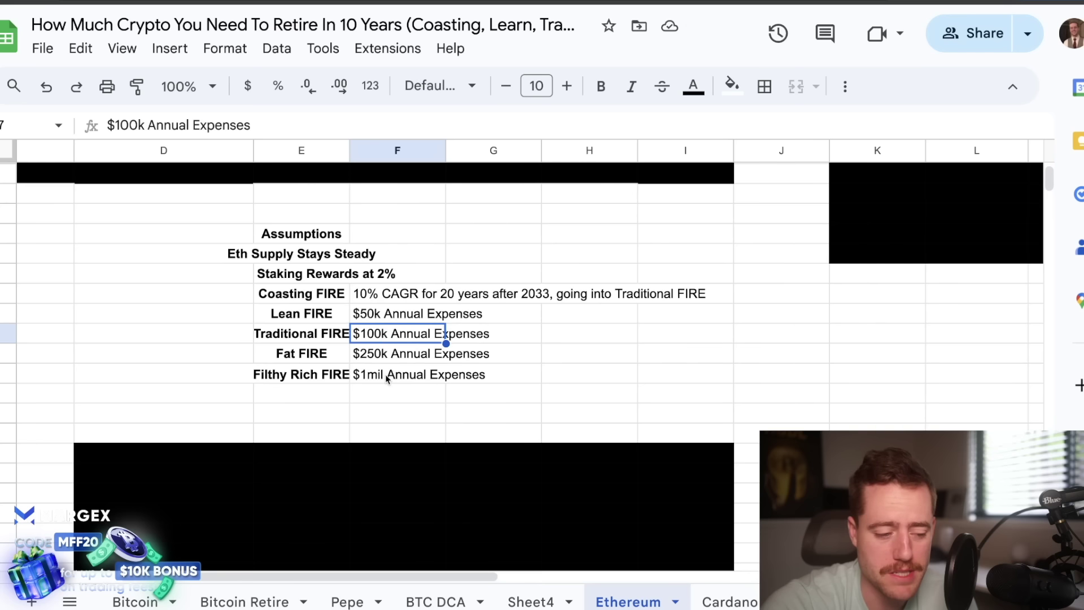
left_click(393, 357)
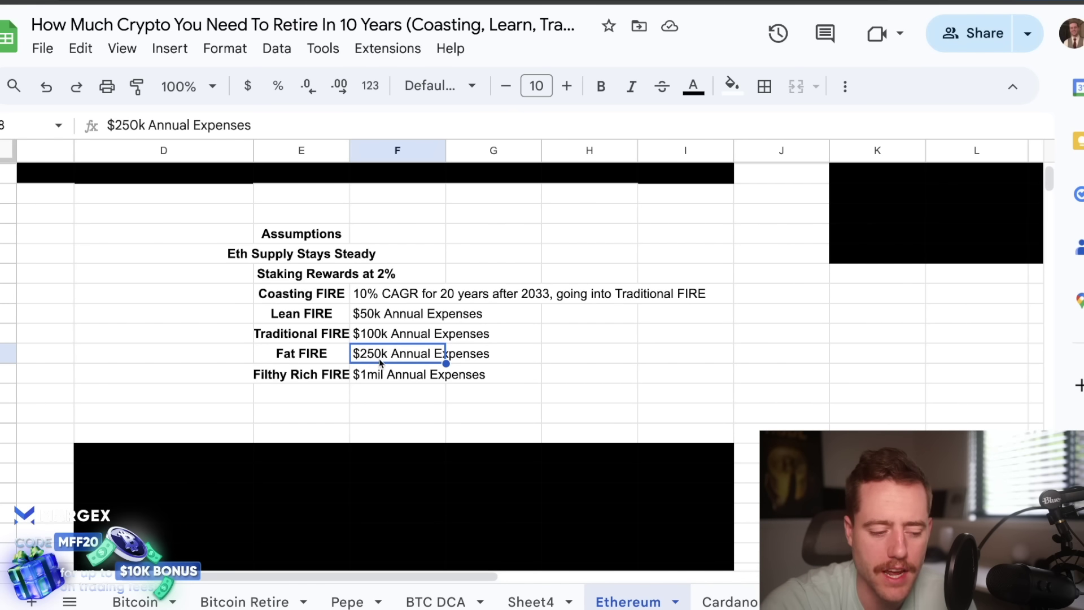
left_click(379, 378)
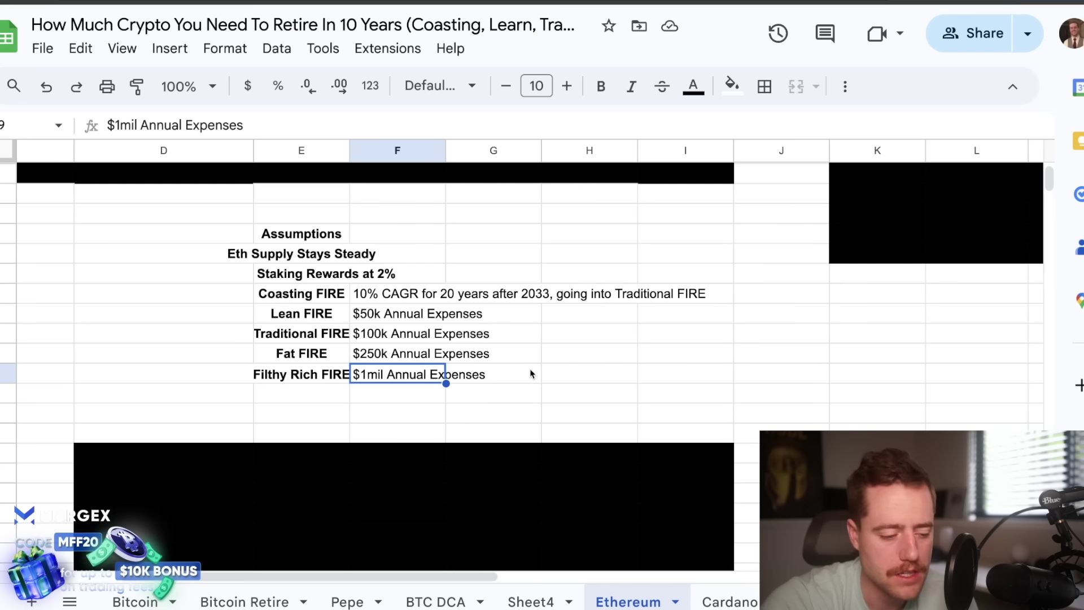
left_click(391, 296)
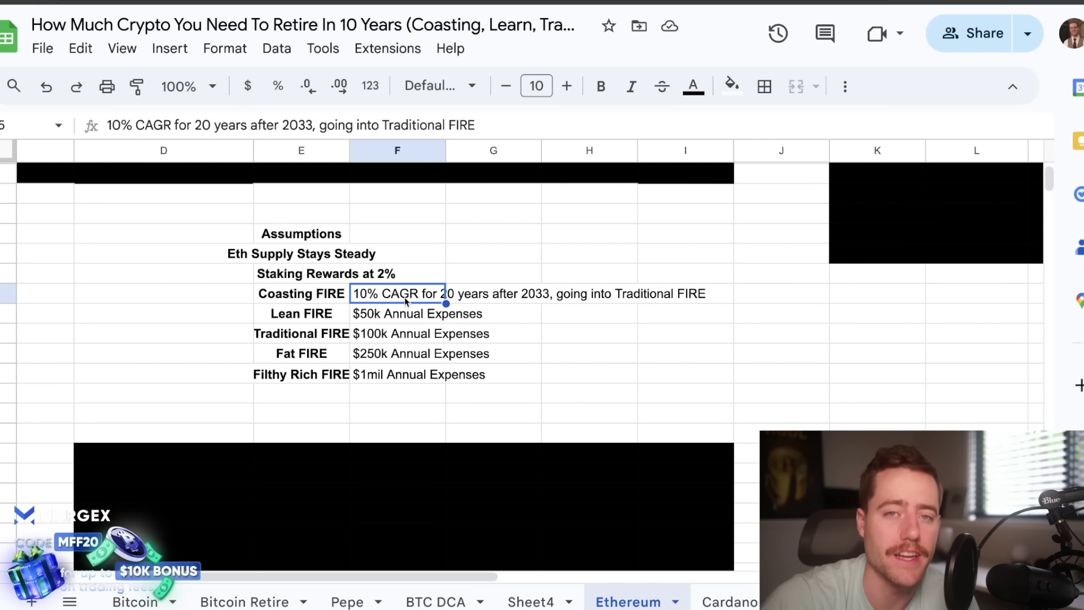
left_click(321, 299)
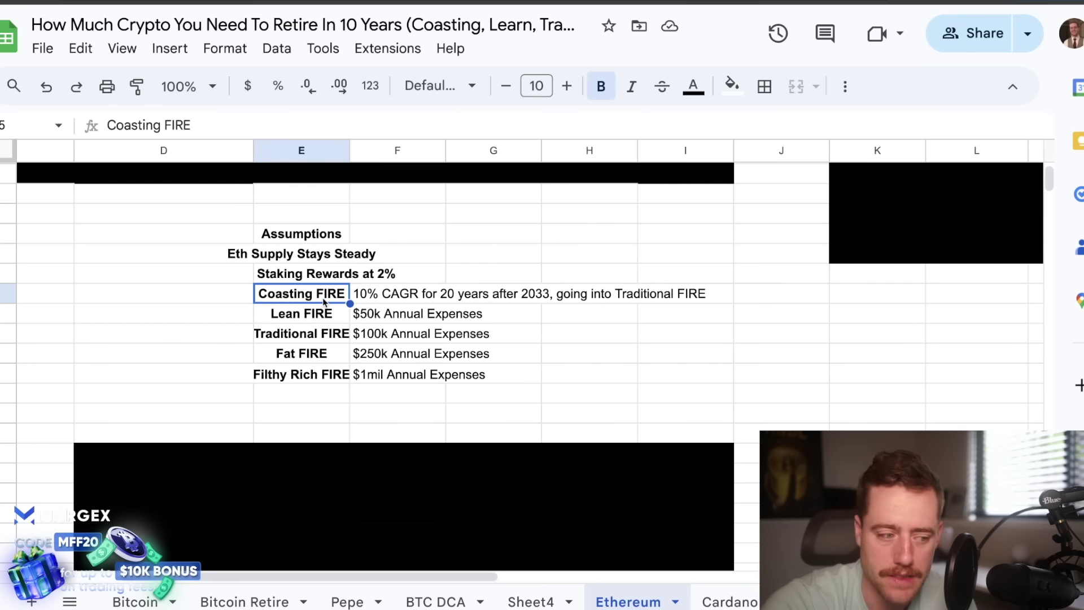
left_click_drag(322, 298, 398, 293)
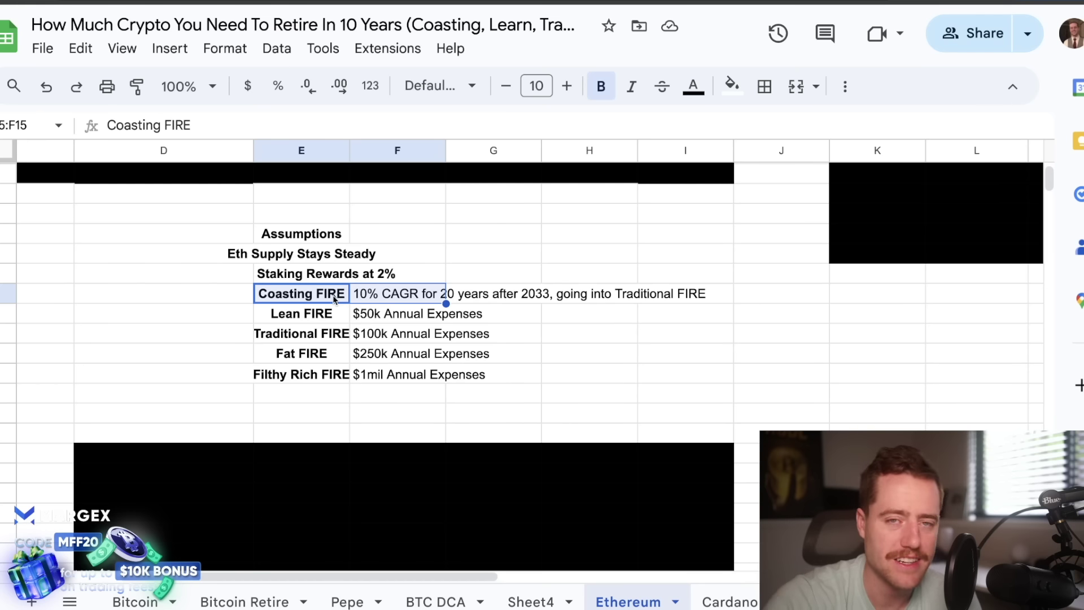
left_click(320, 315)
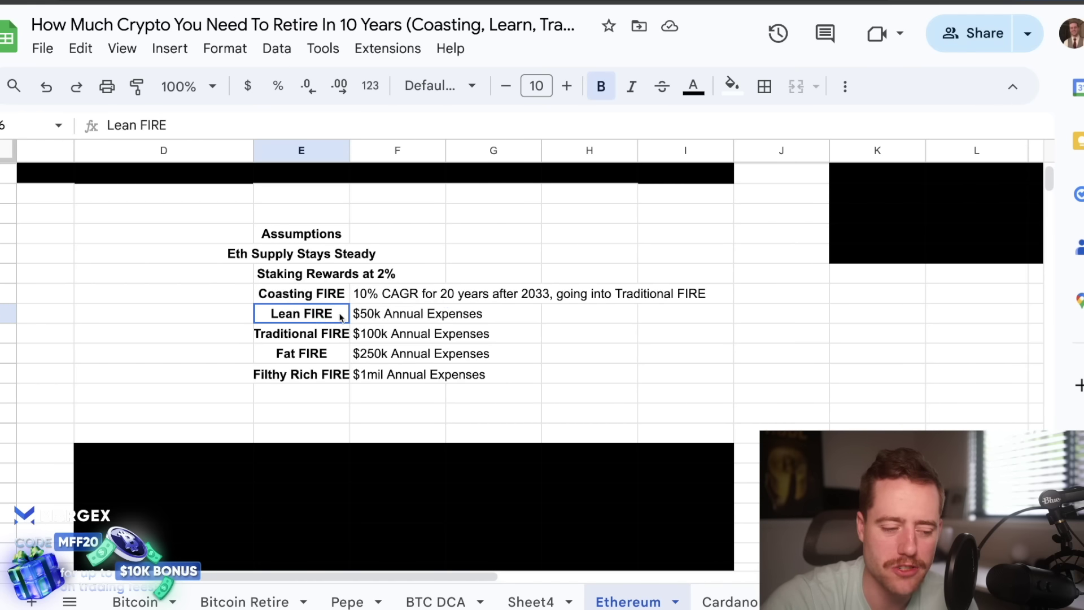
left_click_drag(341, 318, 386, 317)
left_click_drag(306, 320, 412, 382)
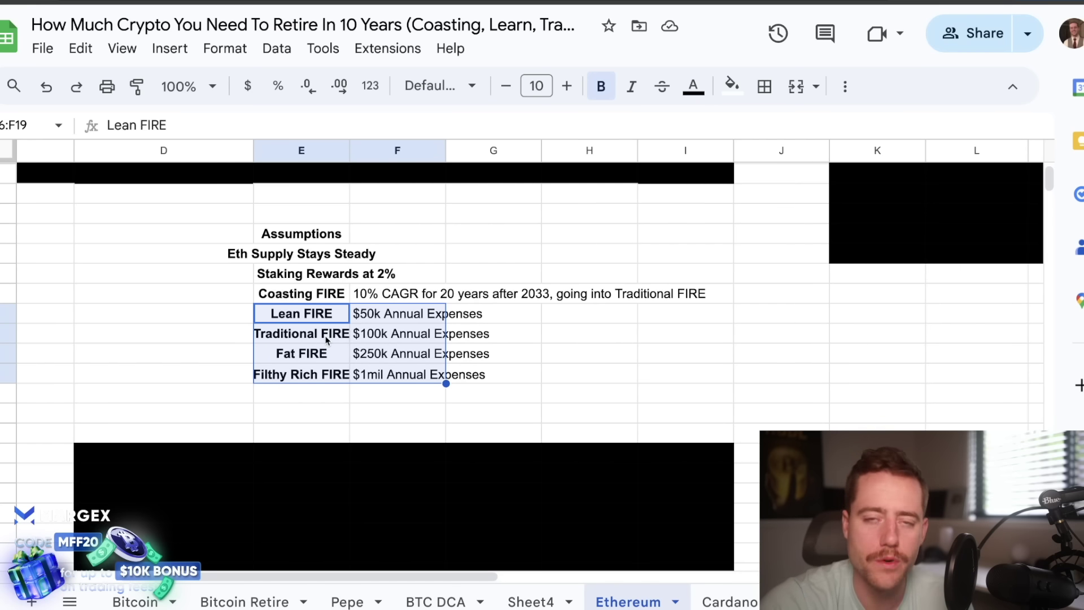
scroll(311, 345, "up", 5)
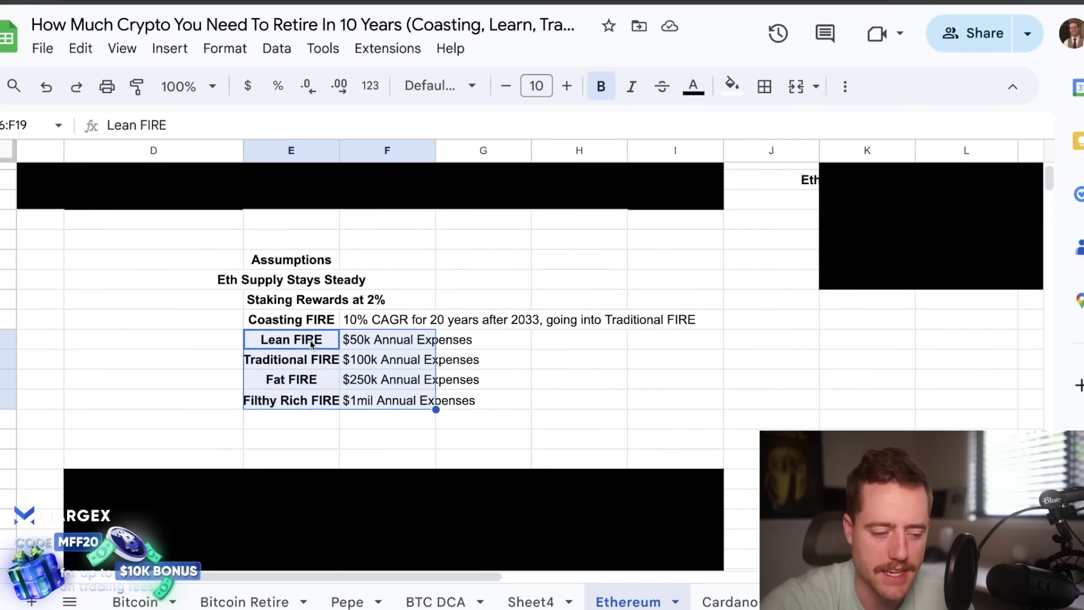
scroll(310, 345, "left", 5)
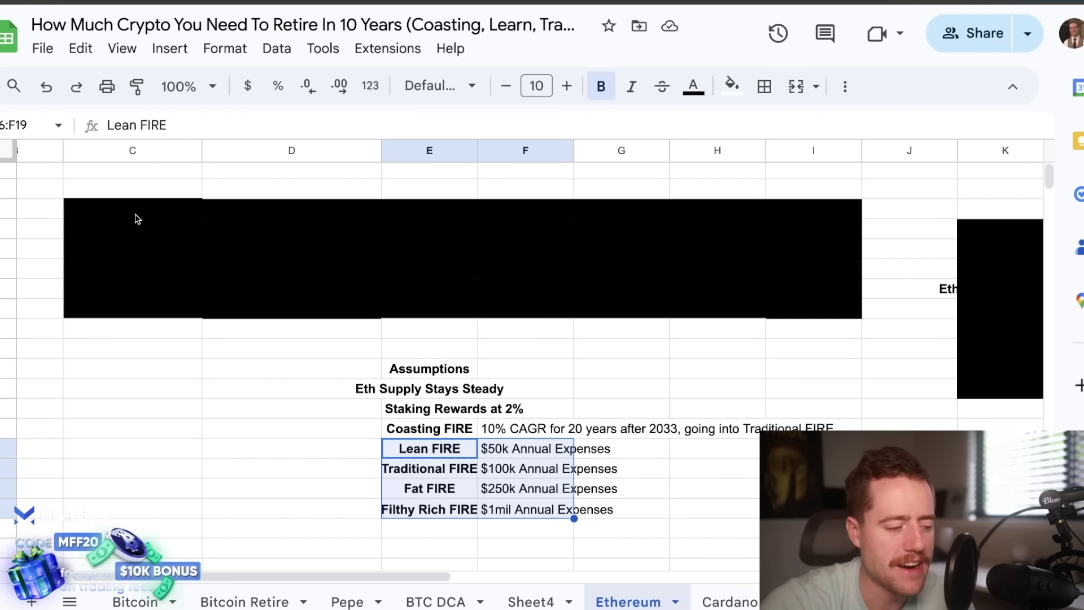
- Fill the blacked-out price cells D3:D9 with a white background
left_click(137, 210)
left_click_drag(295, 214, 298, 310)
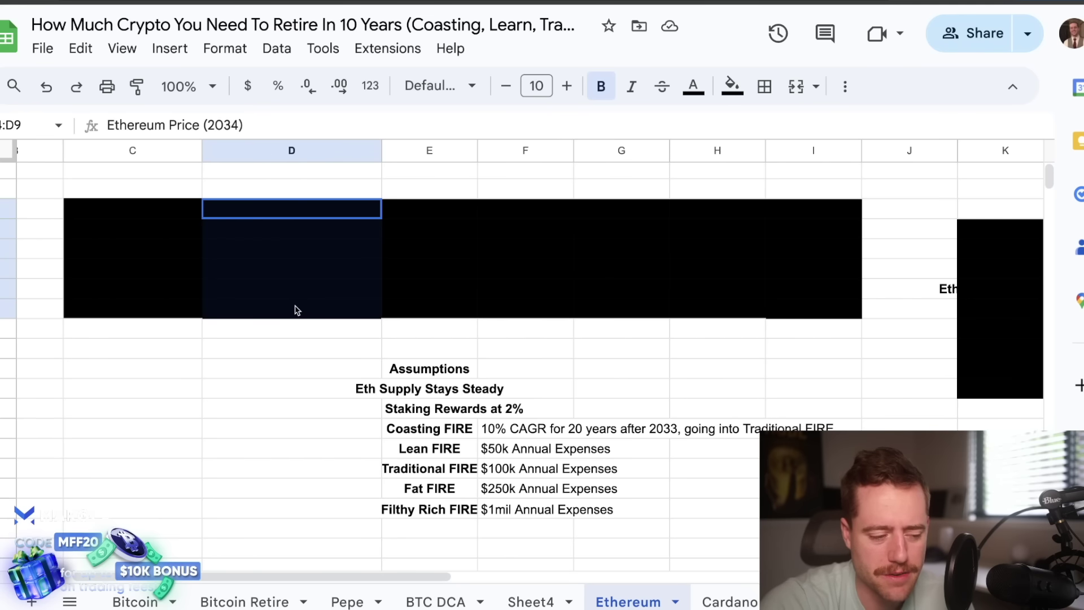
left_click(737, 86)
left_click(921, 156)
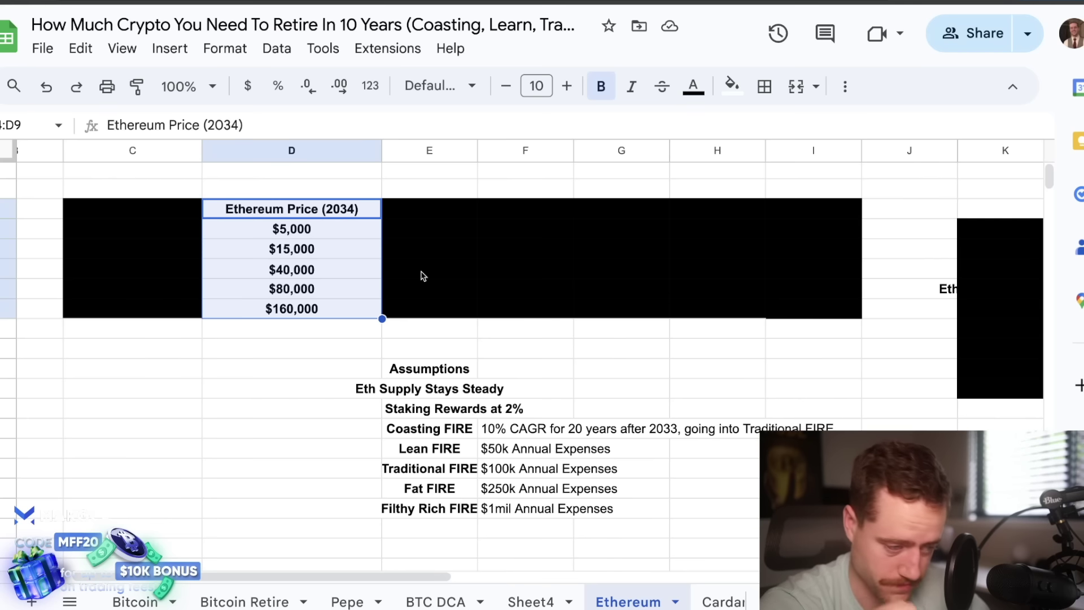
- Check each 2034 price value: $5,000, $15,000, $40,000, $80,000 and $160,000
left_click(327, 230)
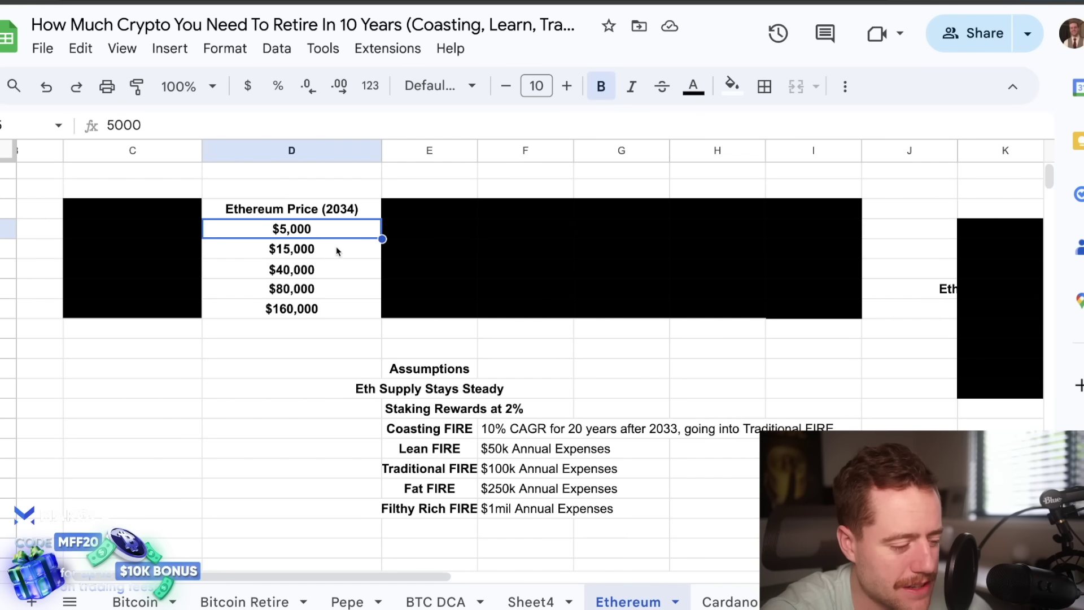
left_click(335, 252)
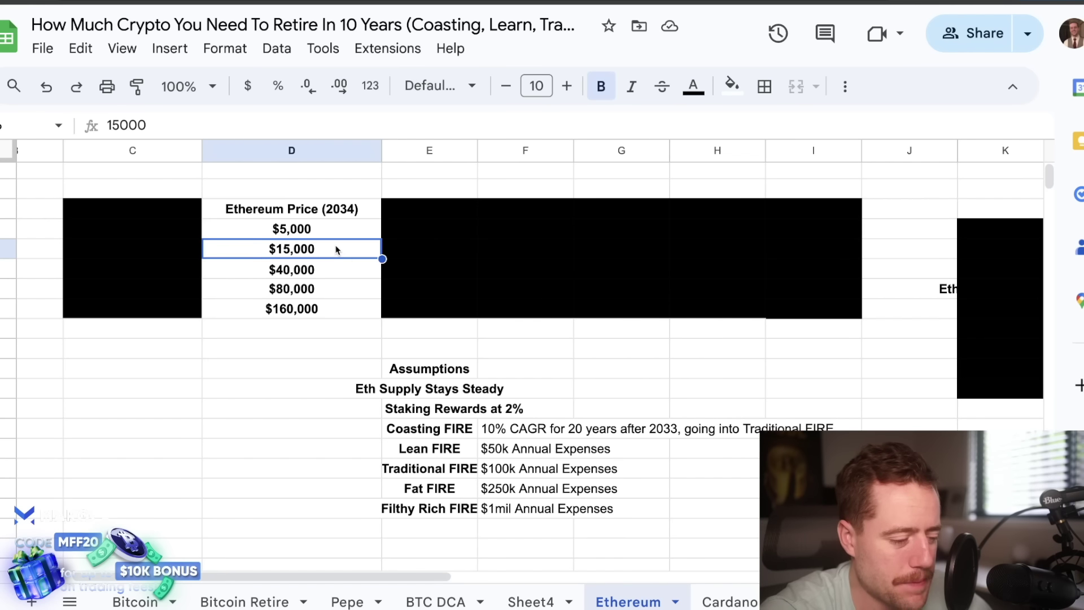
left_click(336, 278)
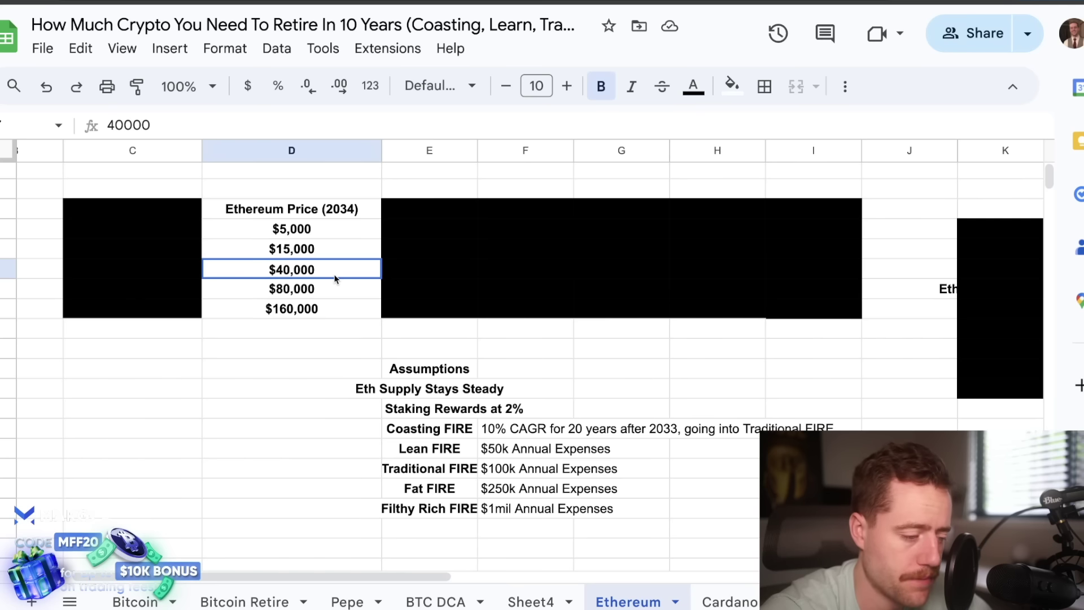
left_click(335, 295)
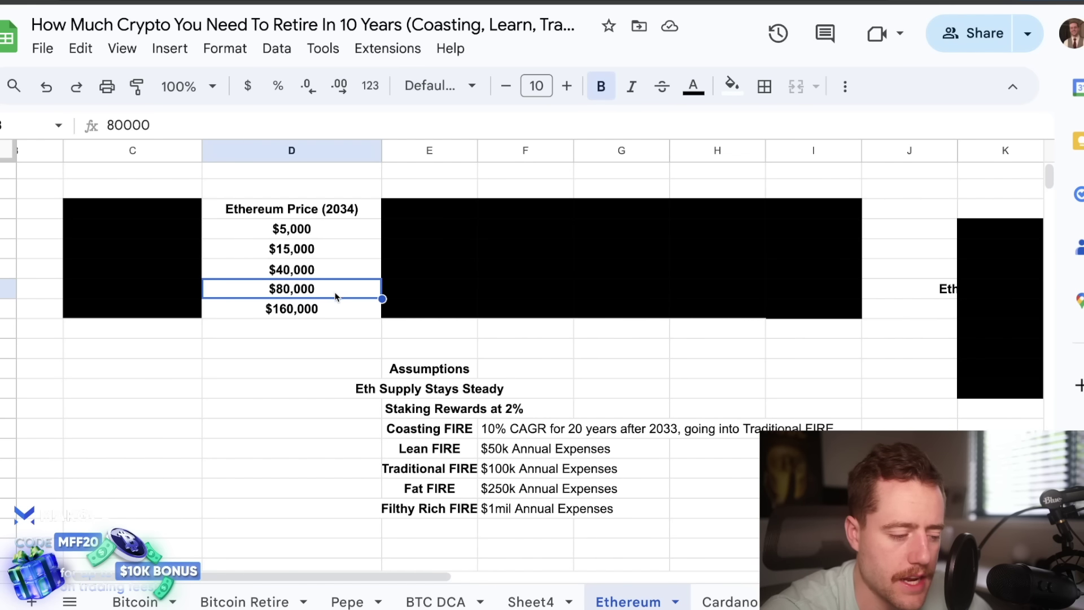
left_click(337, 307)
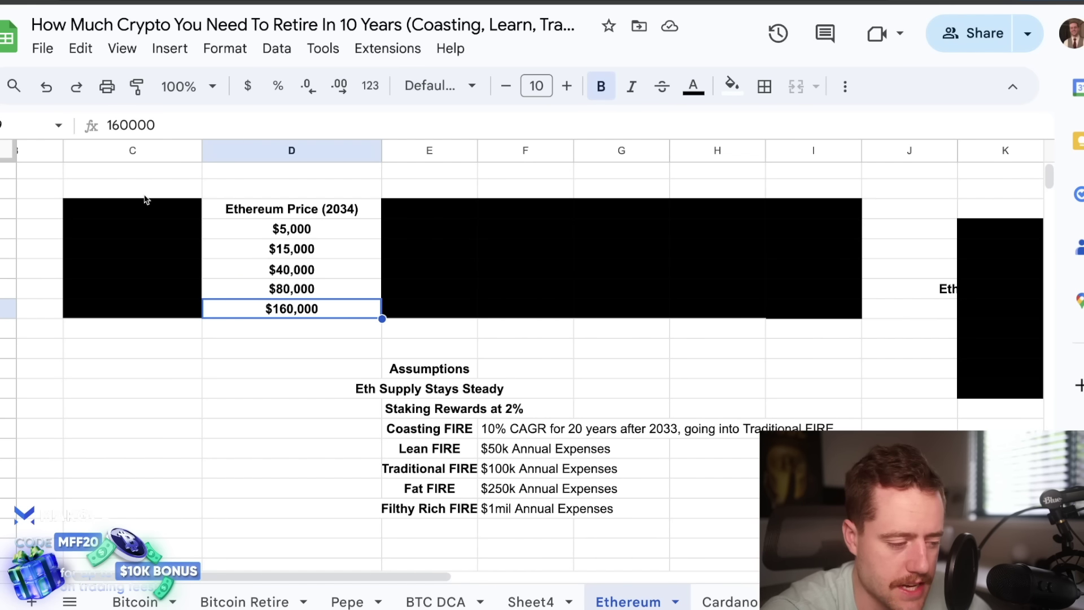
- Fill the blacked-out cells C3:C9 with white to show the Marketcap (T) column
left_click_drag(145, 195, 154, 314)
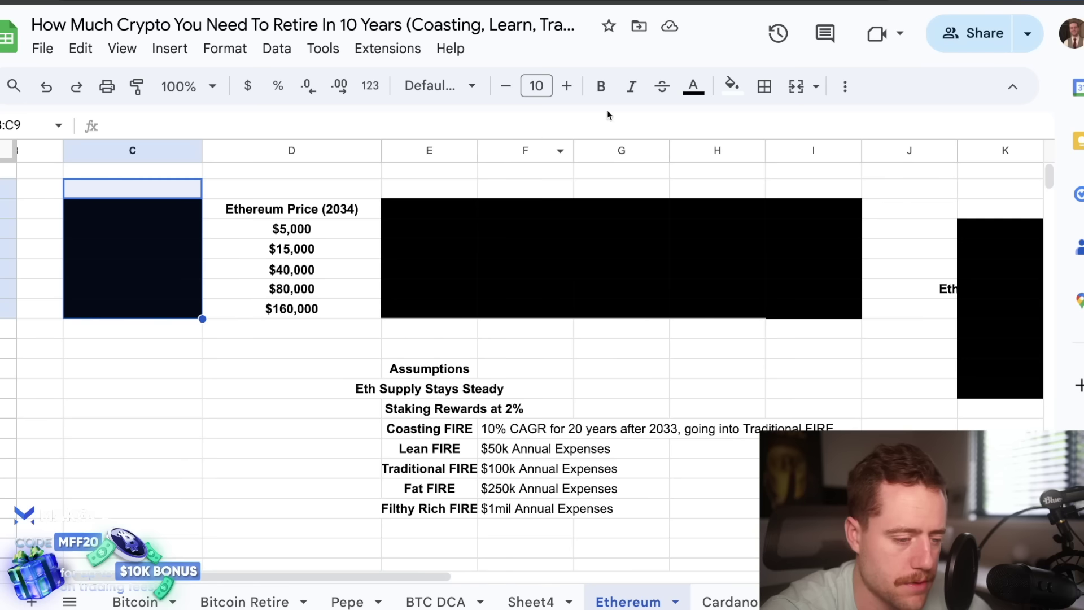
left_click(732, 87)
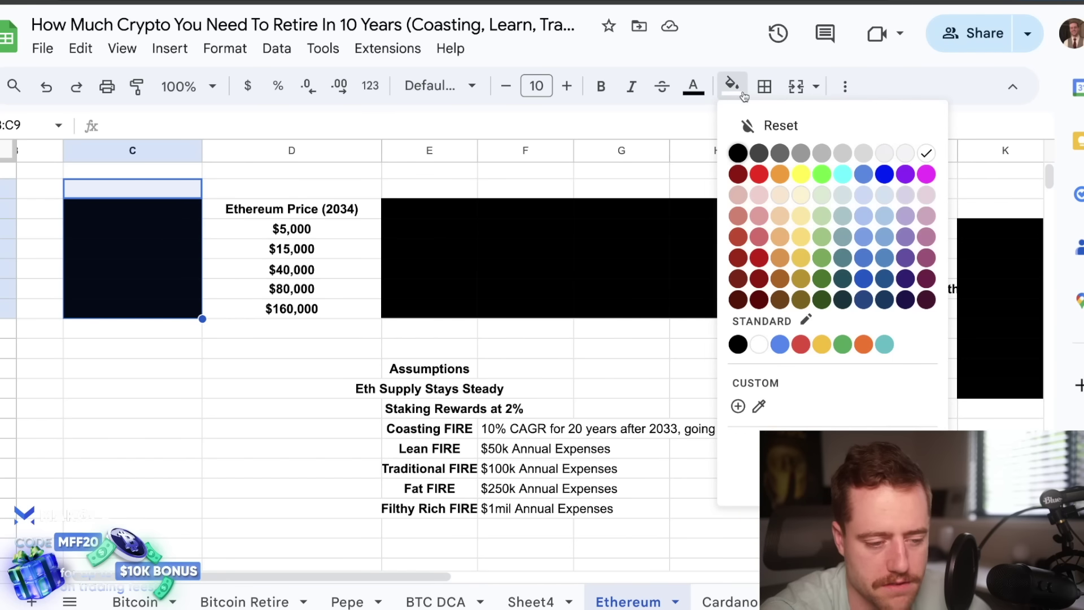
left_click(926, 152)
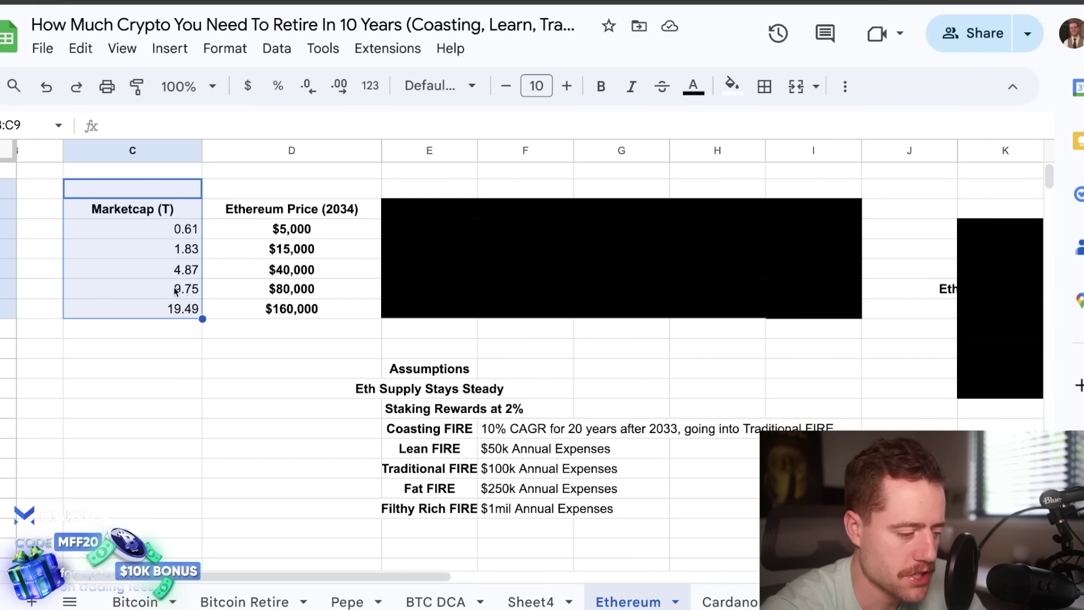
- Check market caps 0.61, 1.83, 4.87, 9.75 and 19.49 against their prices, then select the blacked-out FIRE results
left_click(194, 231)
left_click(319, 232)
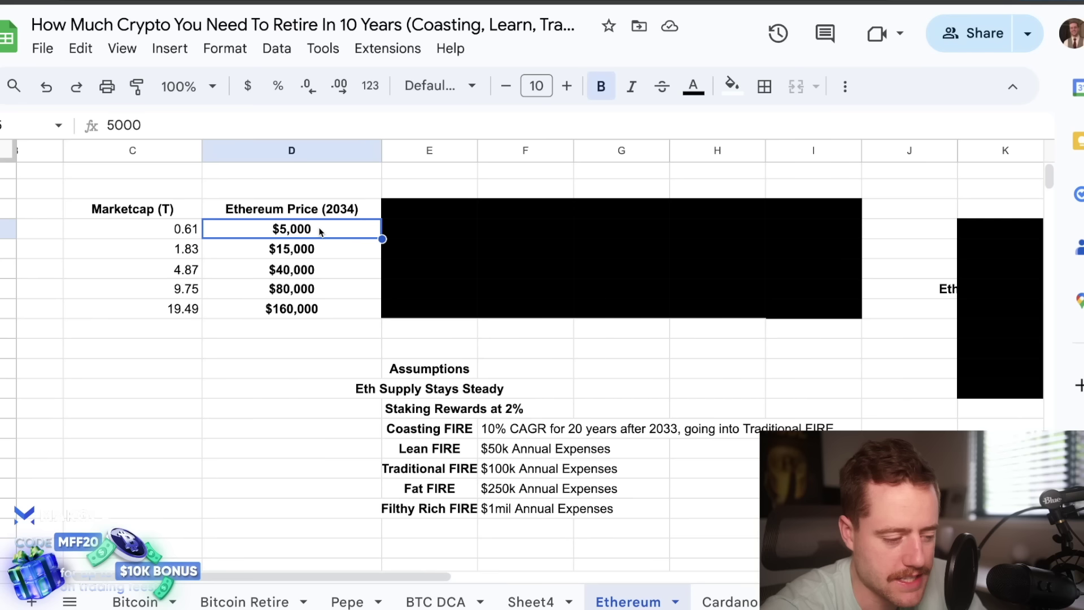
left_click(301, 251)
left_click_drag(201, 255, 246, 257)
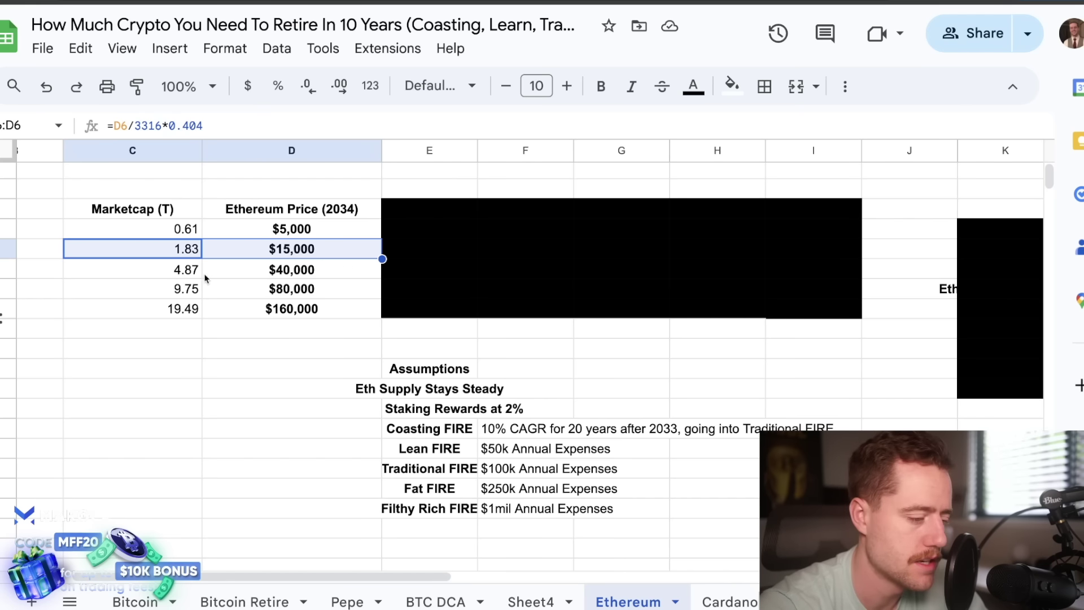
scroll(200, 278, "down", 1)
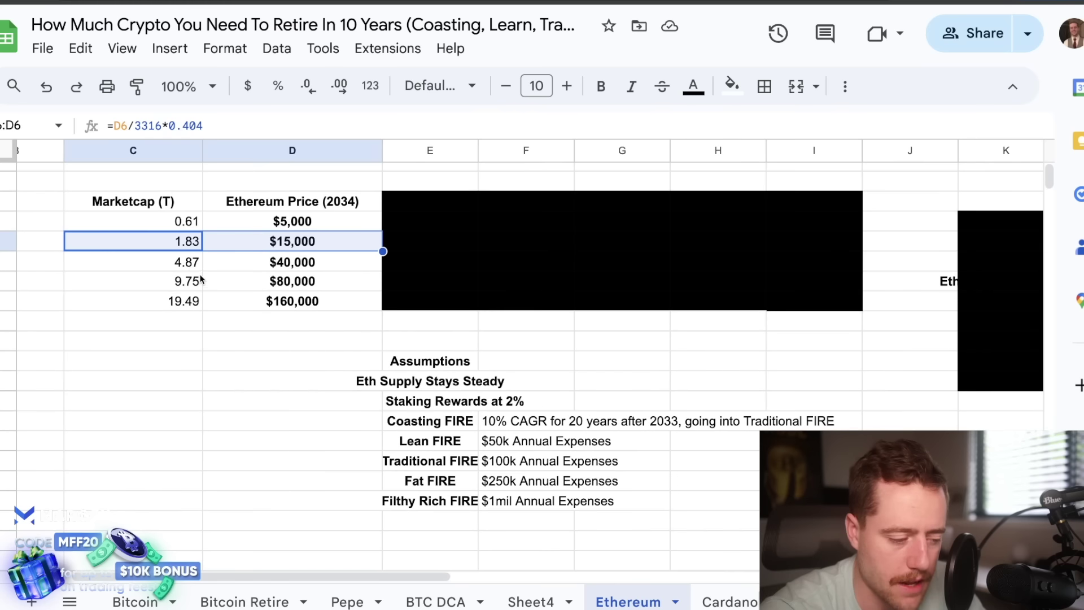
left_click_drag(194, 262, 241, 266)
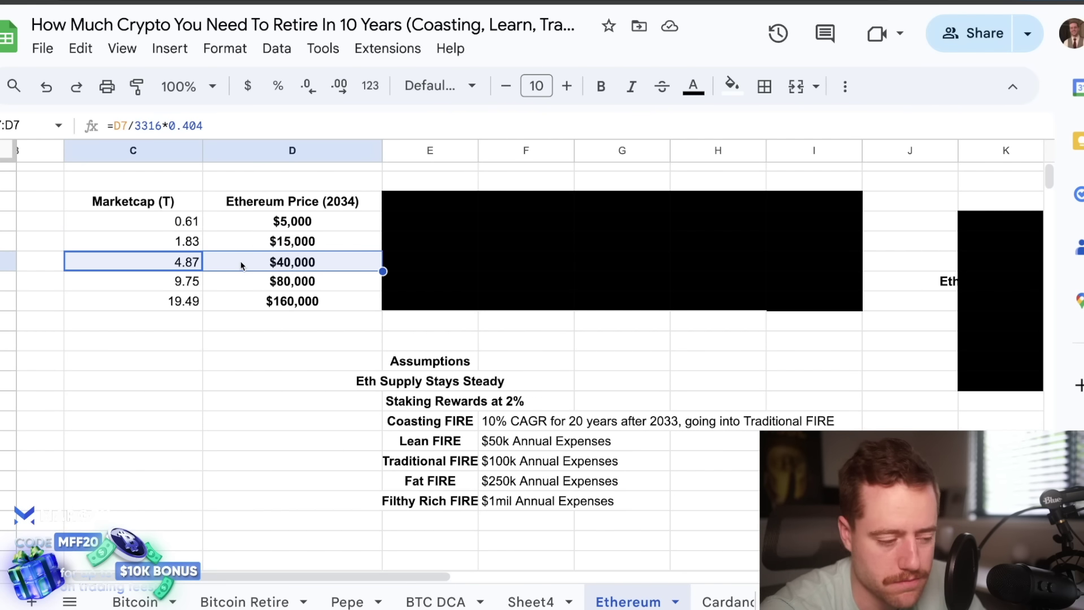
left_click(277, 271)
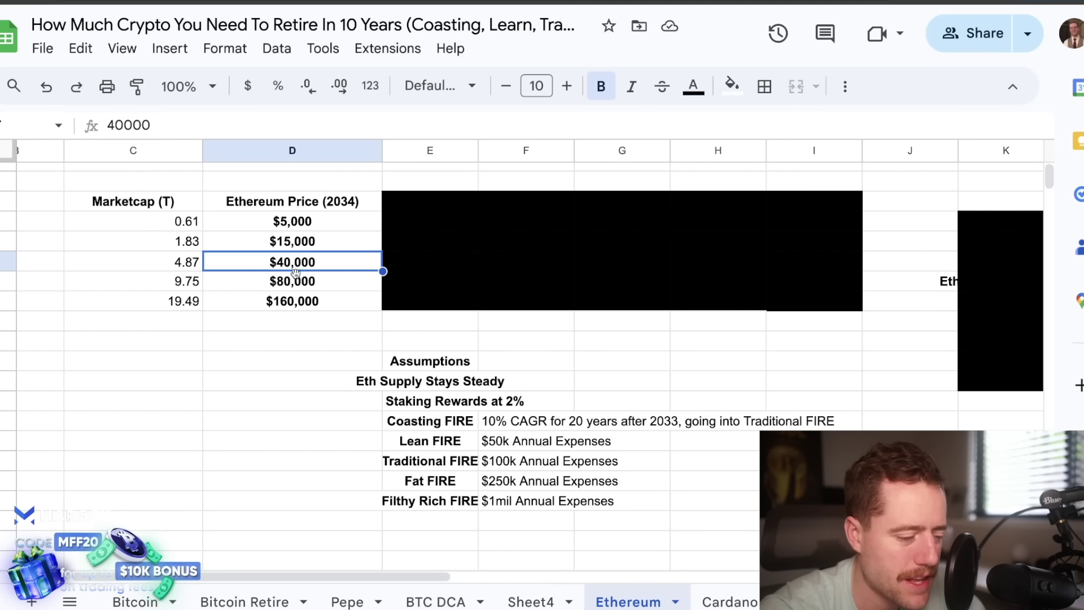
left_click_drag(195, 286, 235, 285)
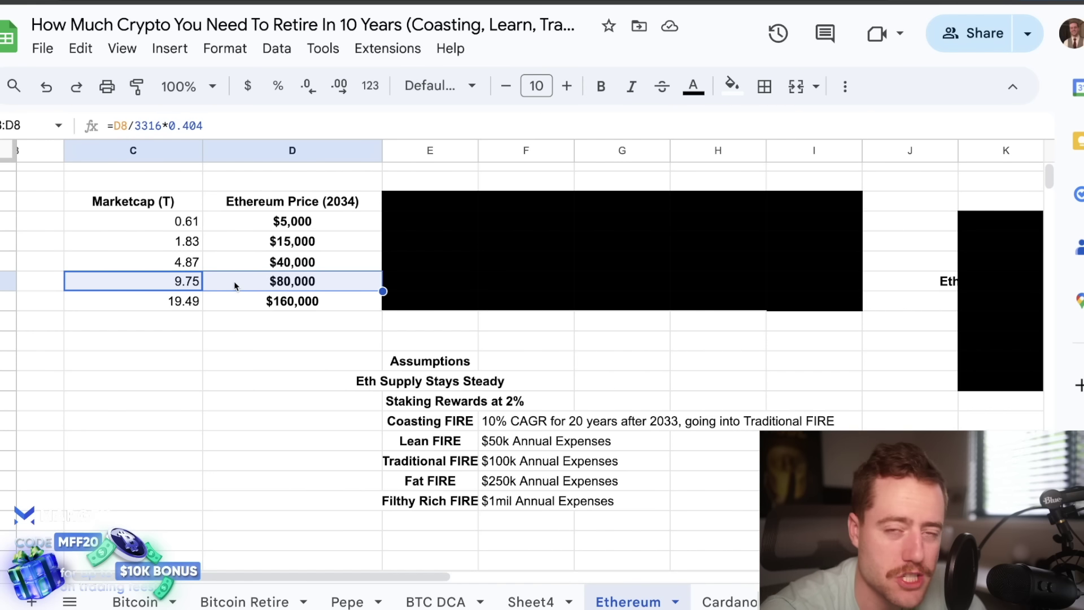
left_click_drag(171, 306, 244, 306)
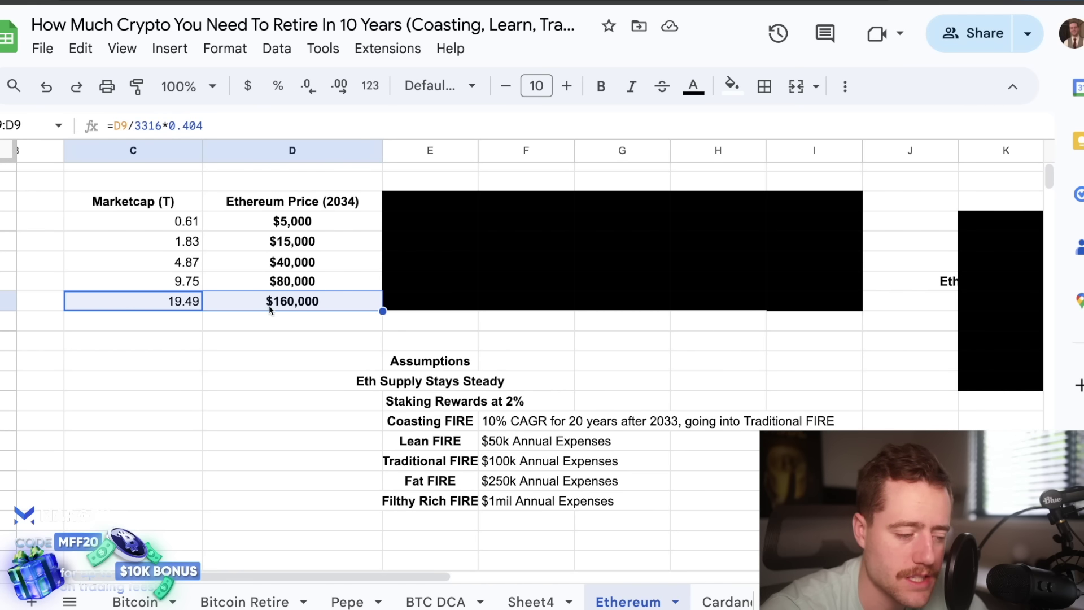
left_click_drag(457, 210, 801, 302)
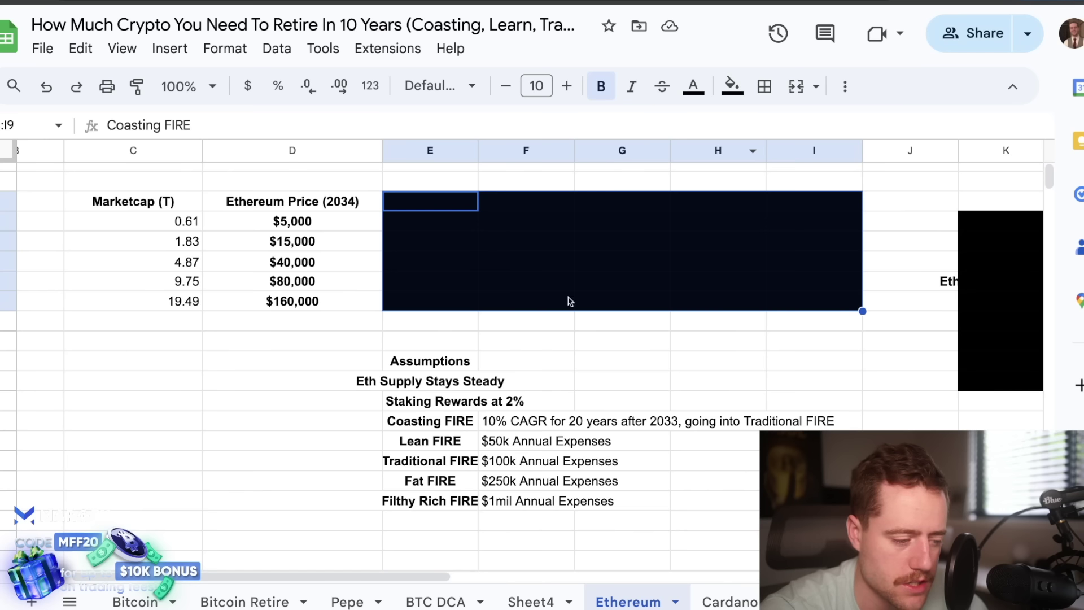
left_click_drag(346, 240, 346, 266)
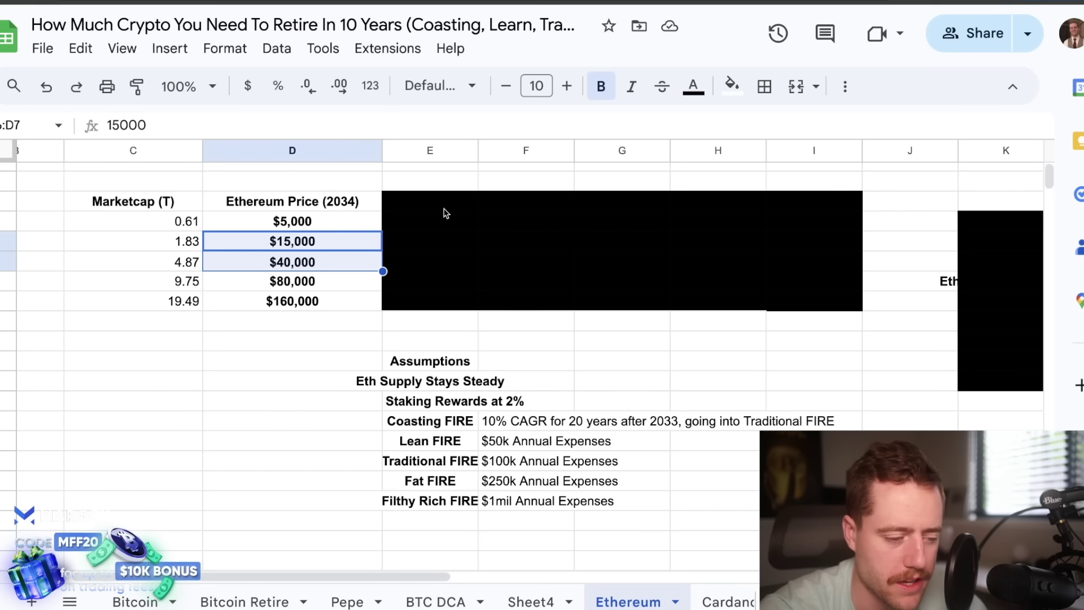
left_click_drag(446, 210, 822, 293)
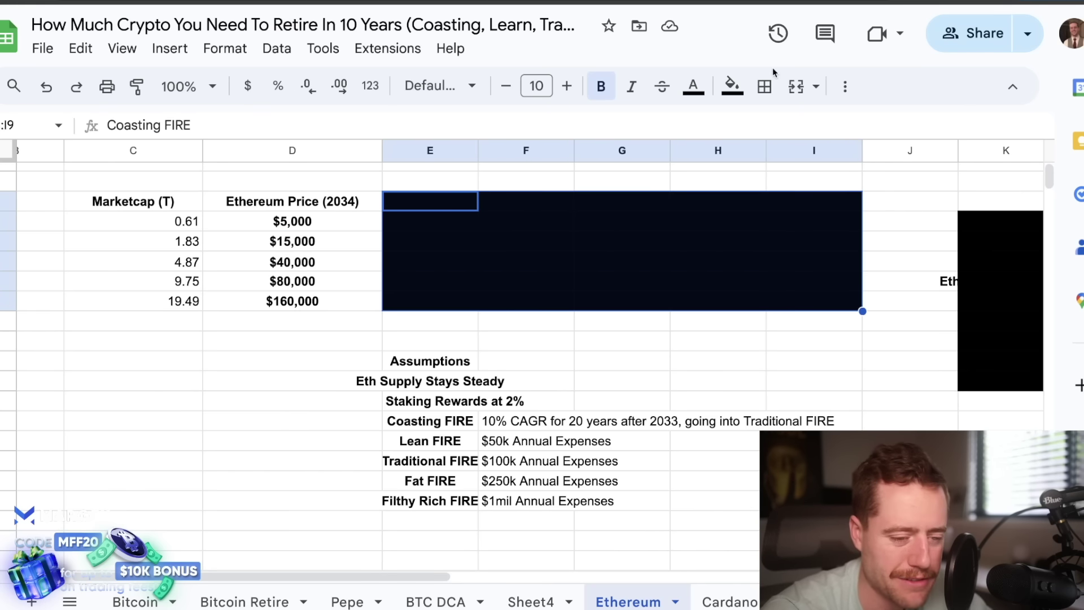
left_click(732, 86)
left_click(926, 152)
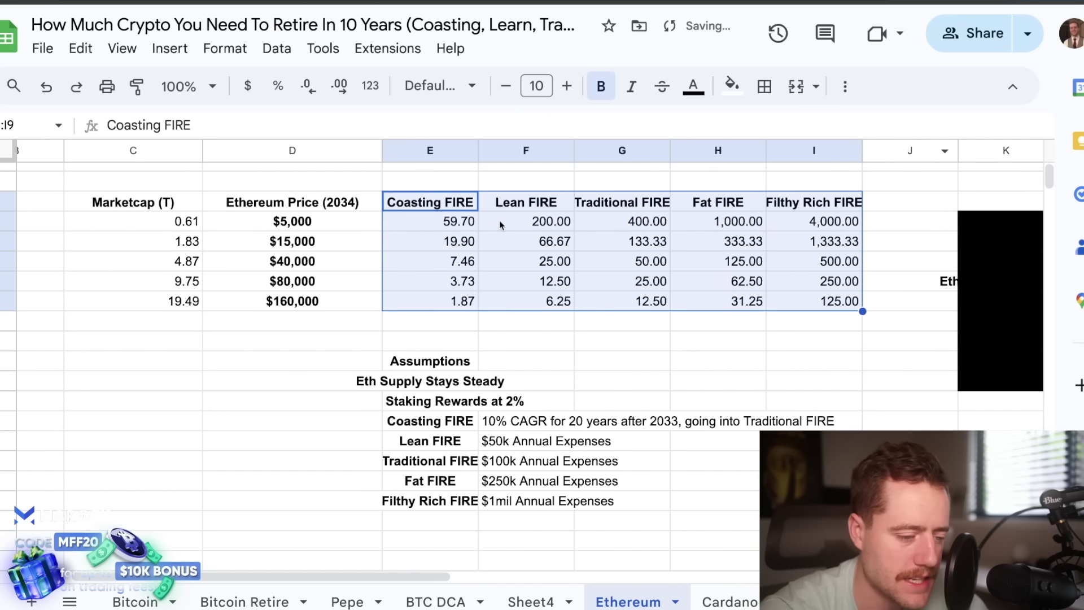
left_click(450, 208)
left_click_drag(450, 208, 780, 231)
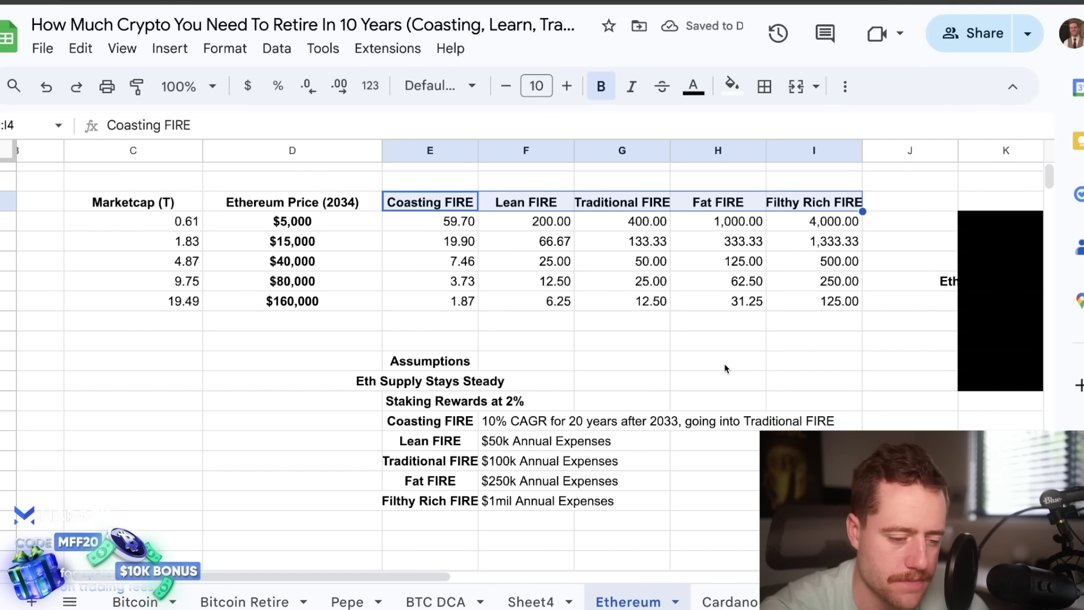
scroll(726, 368, "right", 1)
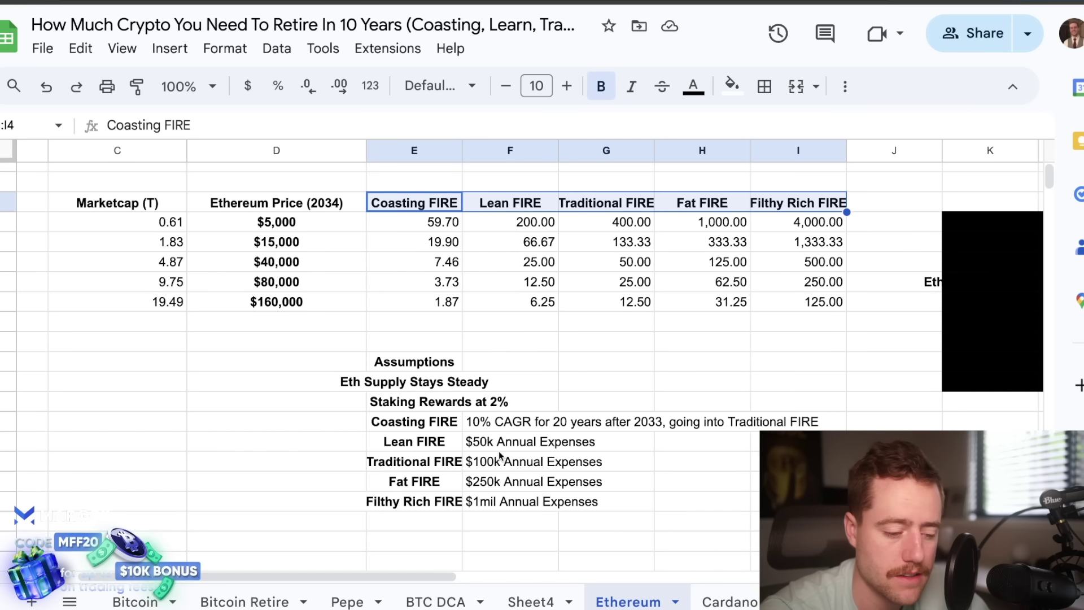
left_click(492, 204)
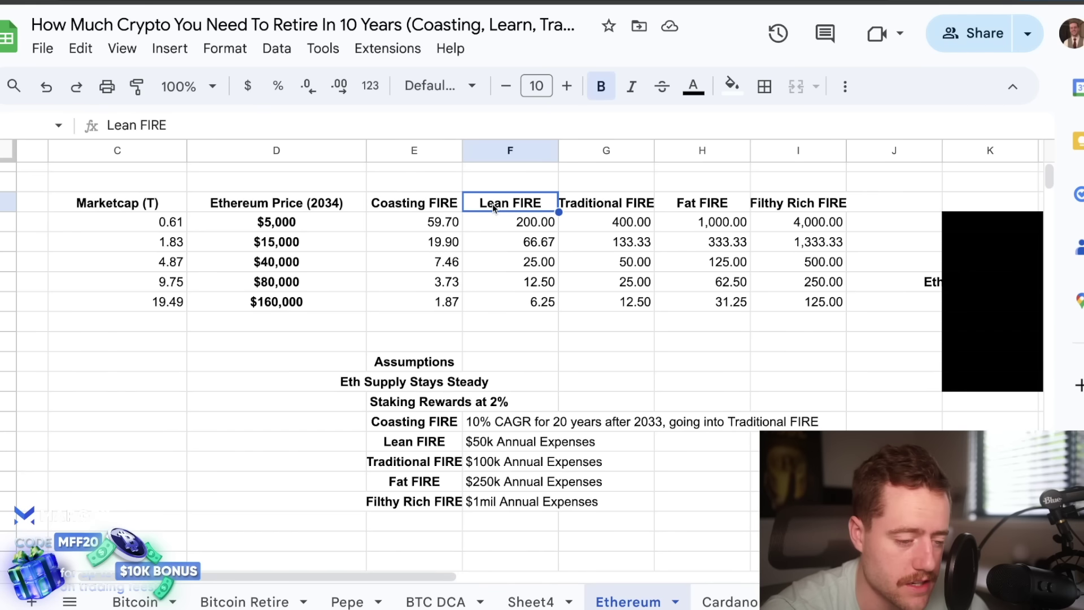
left_click(623, 203)
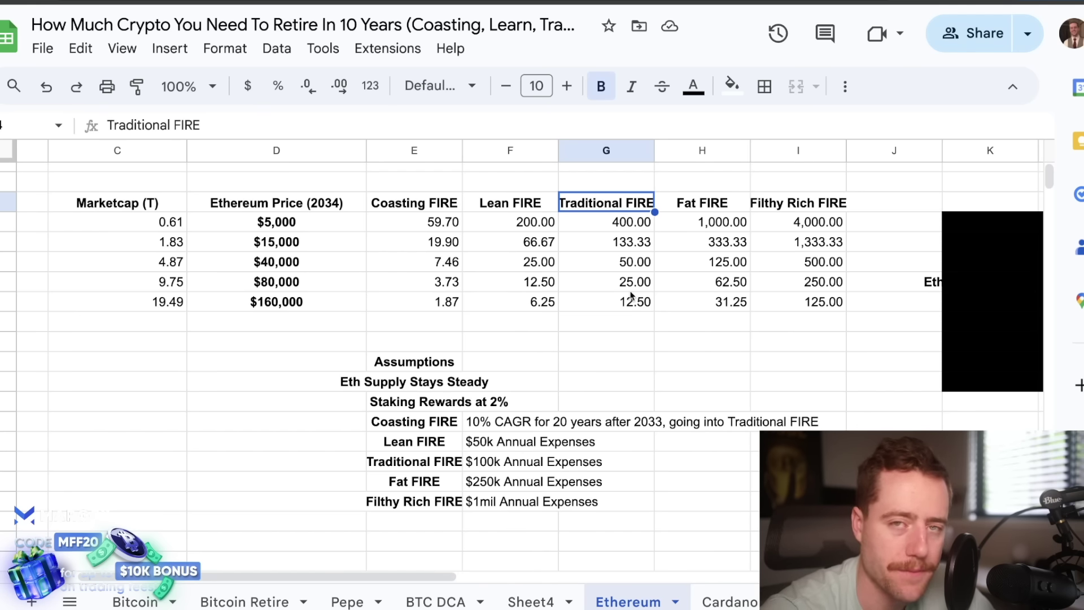
left_click_drag(425, 270, 796, 265)
left_click_drag(795, 209, 795, 299)
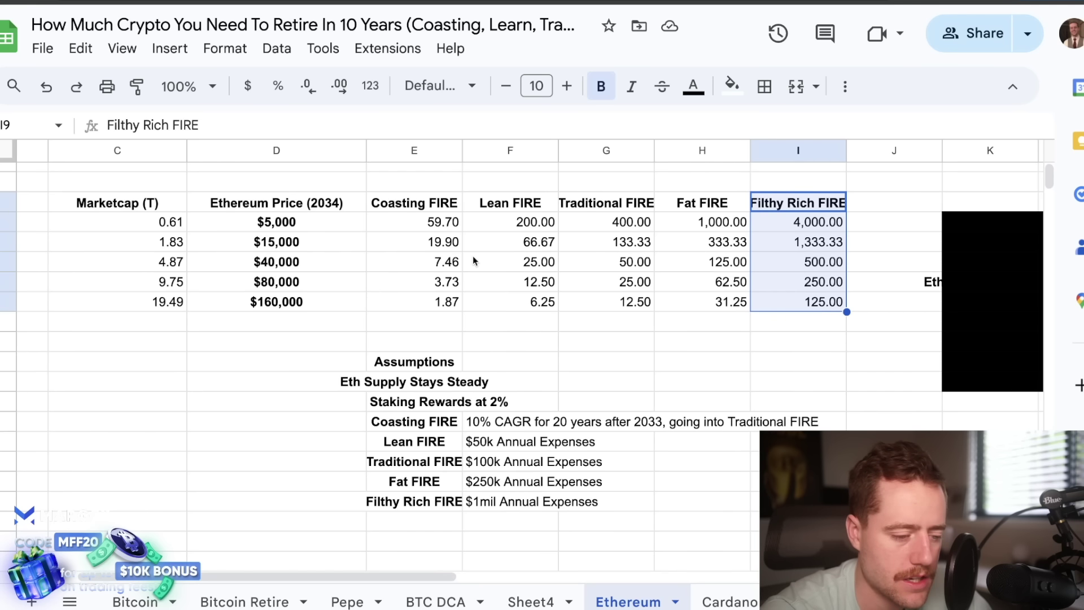
left_click(614, 230)
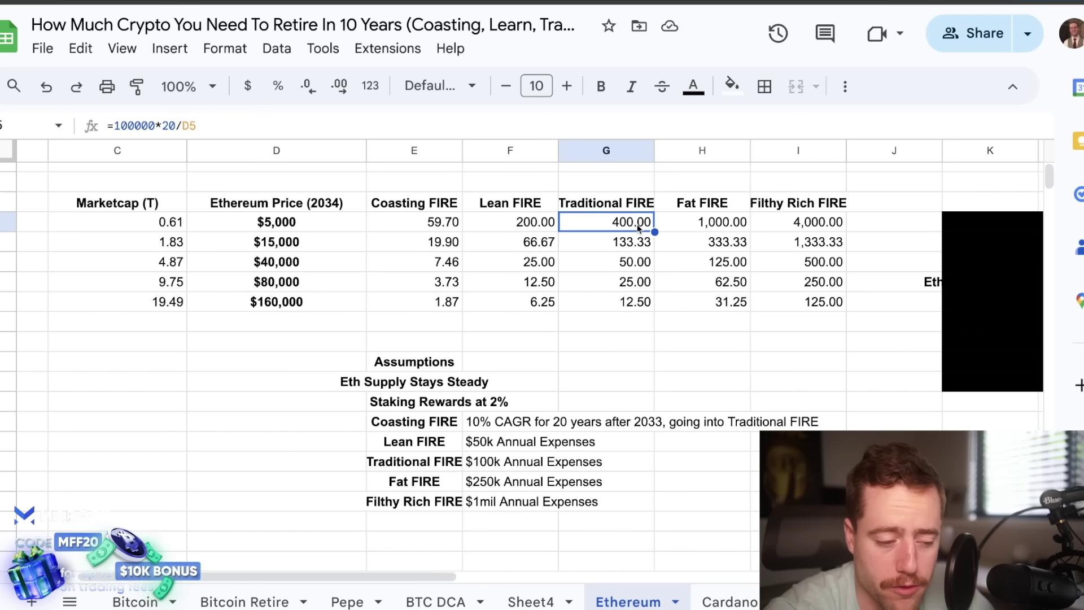
left_click(584, 361)
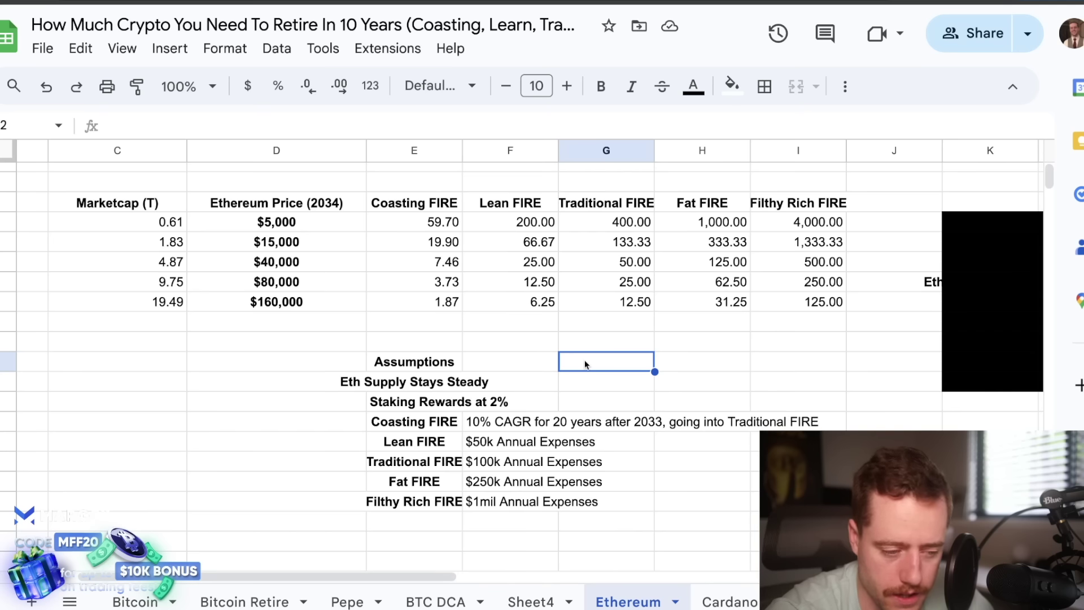
left_click(626, 224)
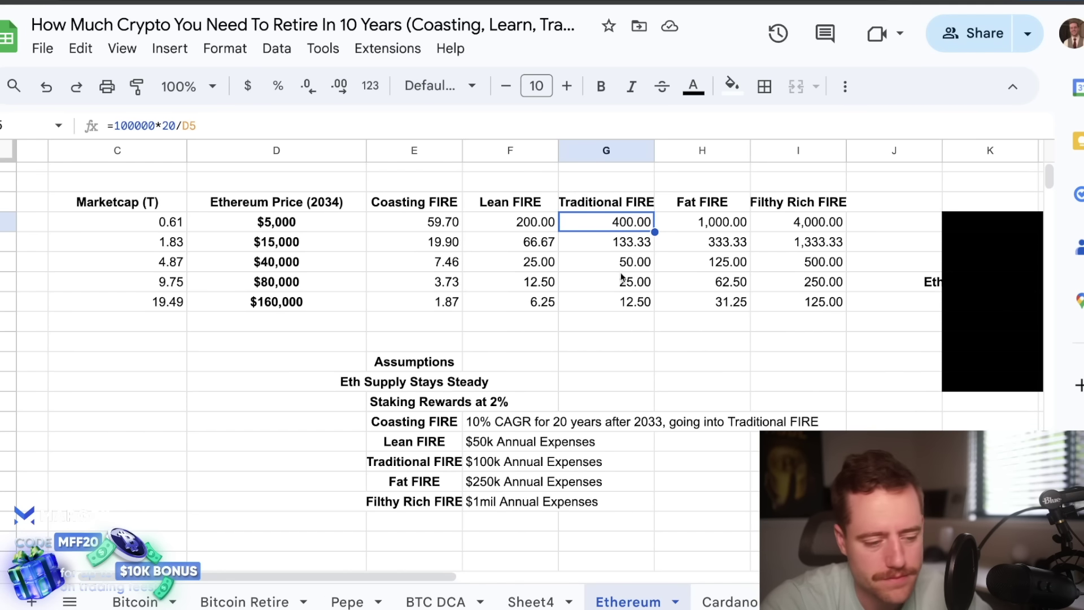
left_click(635, 245)
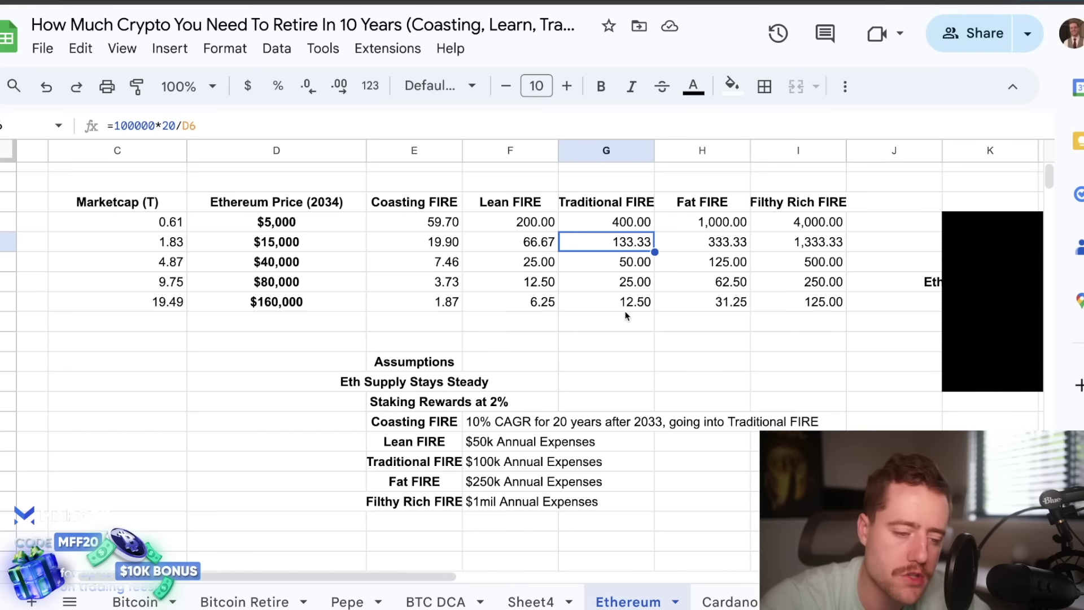
- Inspect the $40,000 Traditional FIRE formula, then bring columns J–S and the blacked-out block into view
left_click(641, 270)
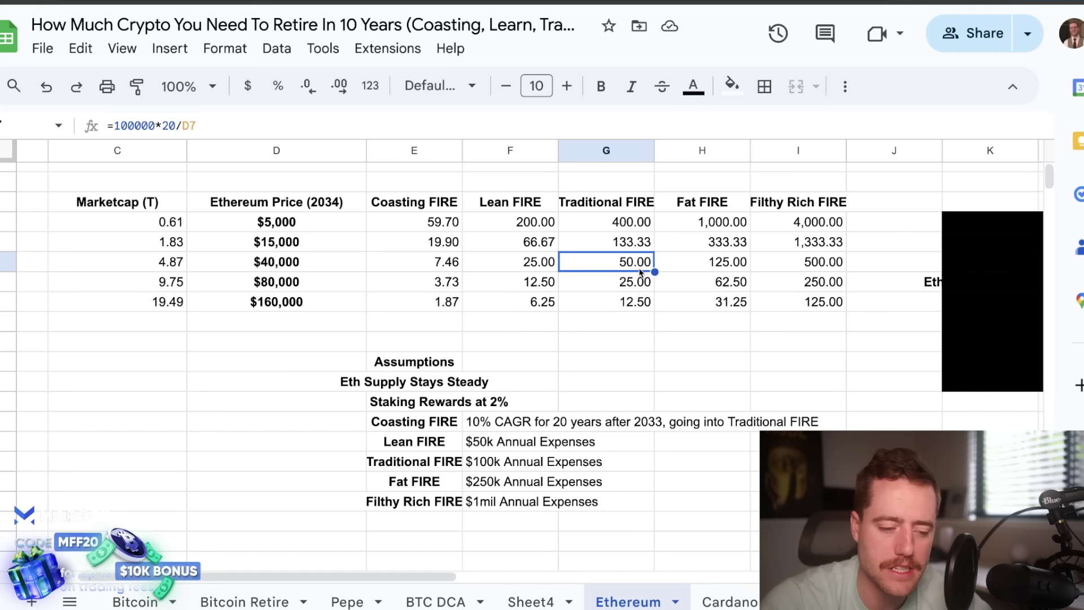
scroll(676, 352, "right", 1)
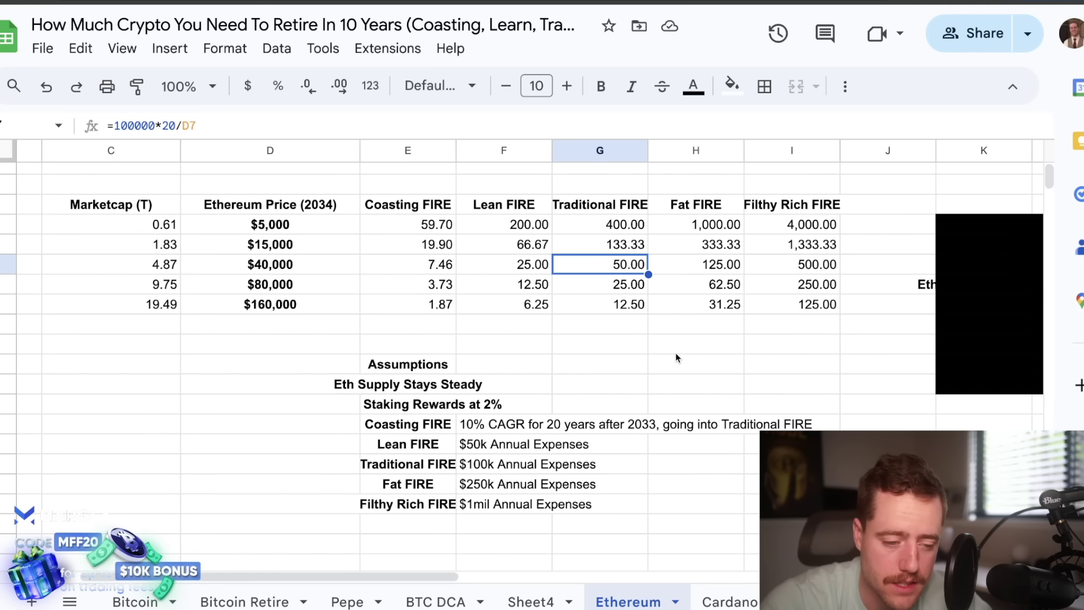
scroll(676, 352, "right", 2)
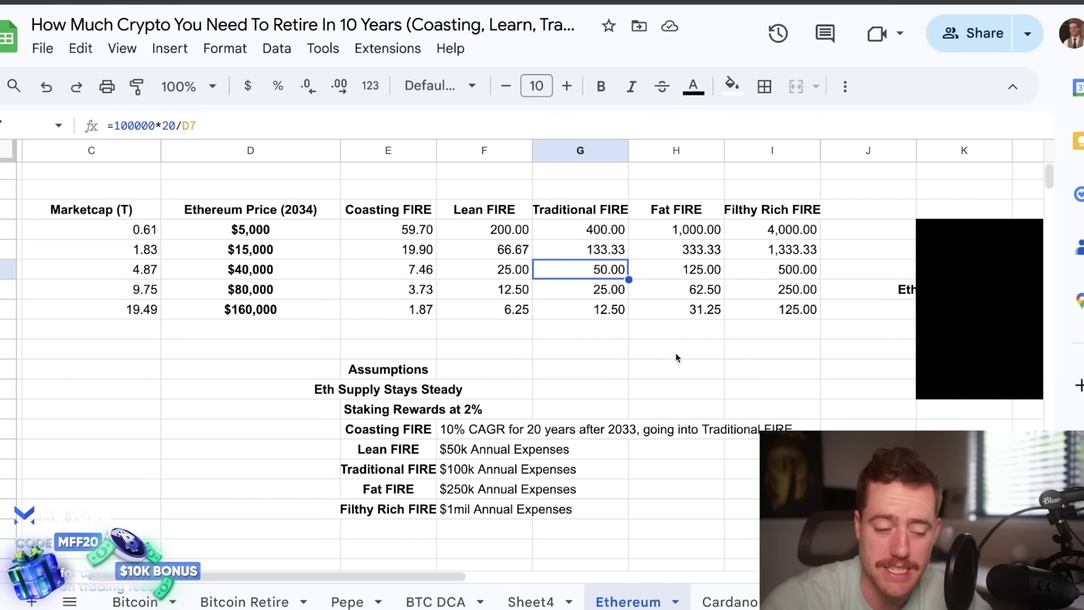
scroll(763, 334, "right", 6)
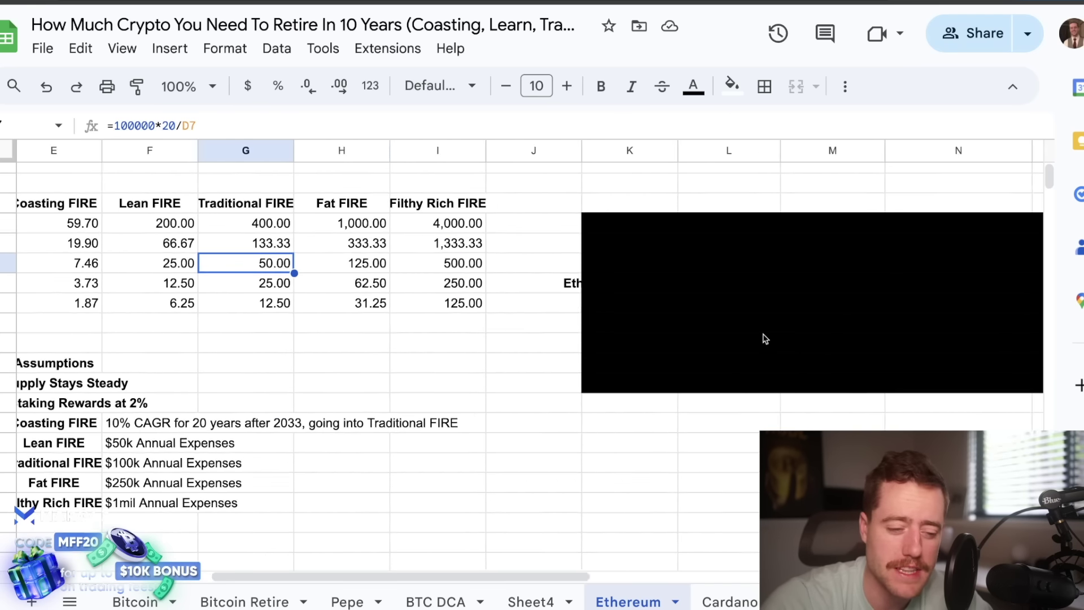
scroll(765, 339, "right", 10)
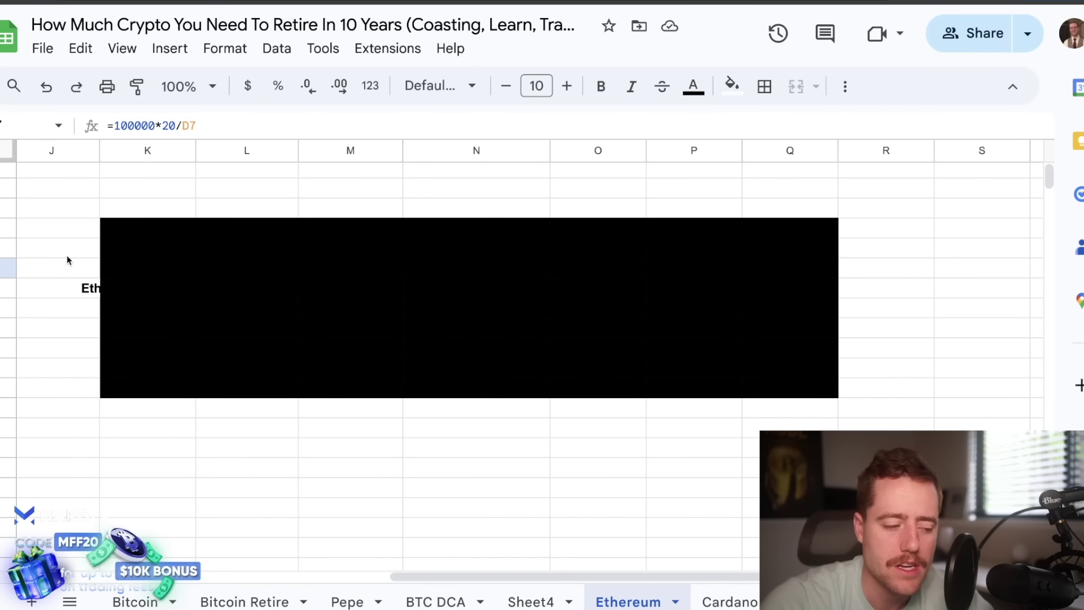
- Fill the blacked-out K–Q block white to reveal the 6% withdrawal-rate FIRE table
left_click_drag(116, 232, 831, 385)
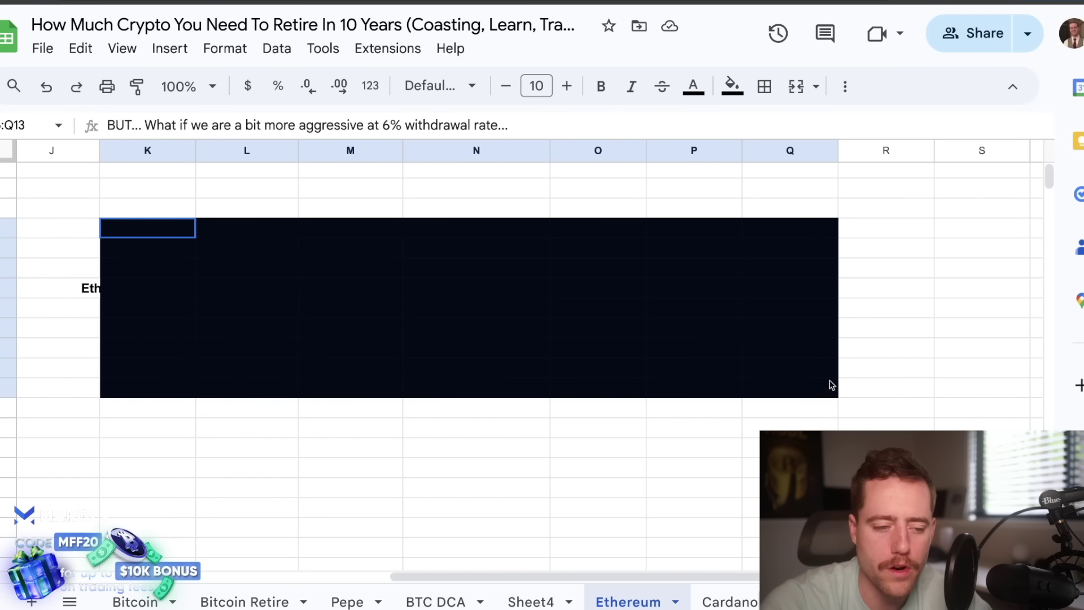
left_click(732, 87)
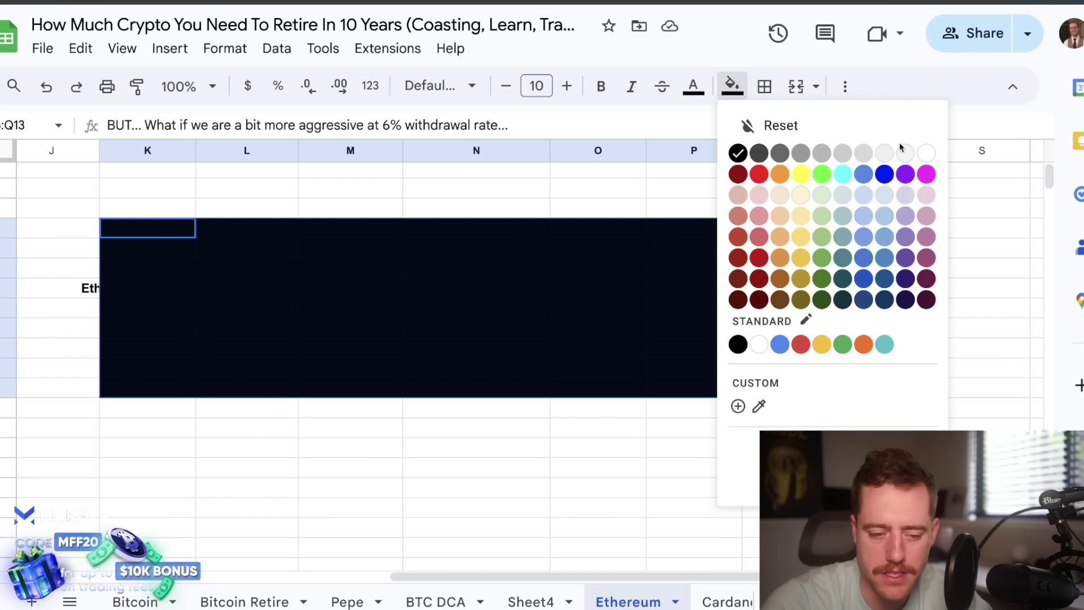
left_click(926, 153)
scroll(585, 331, "left", 2)
scroll(585, 330, "down", 1)
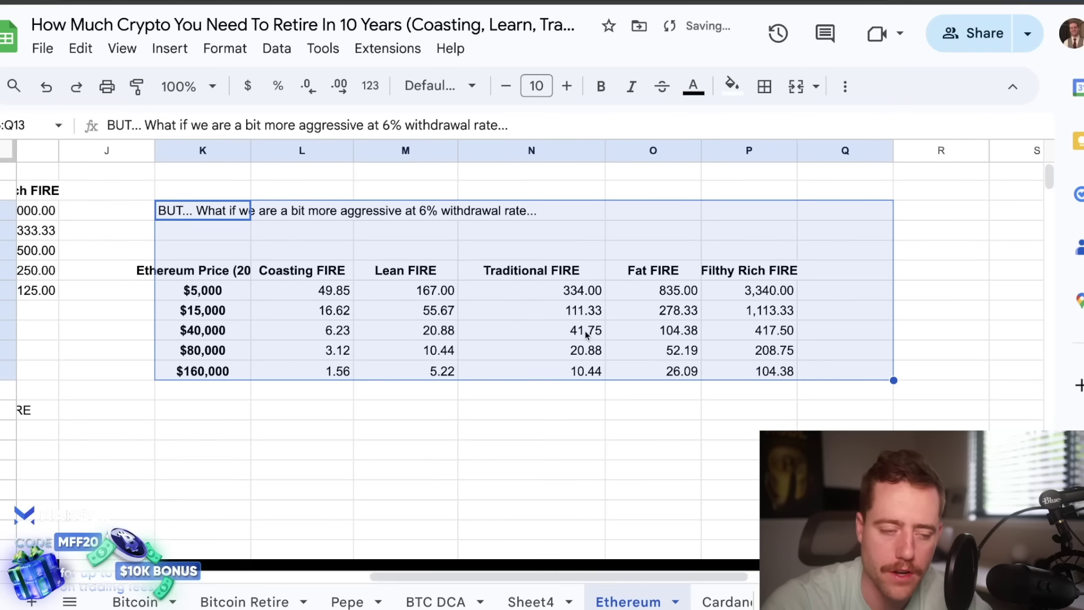
- Compare the 6% table's $40,000 Traditional FIRE value (100000*16.7/price) with the original table's
left_click(239, 279)
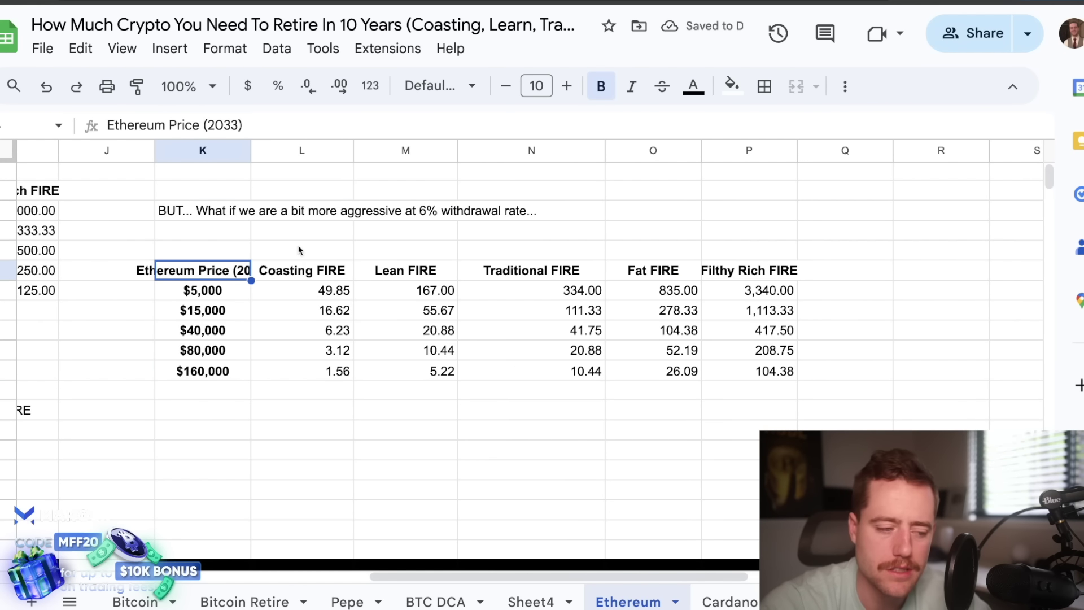
left_click_drag(226, 211, 463, 214)
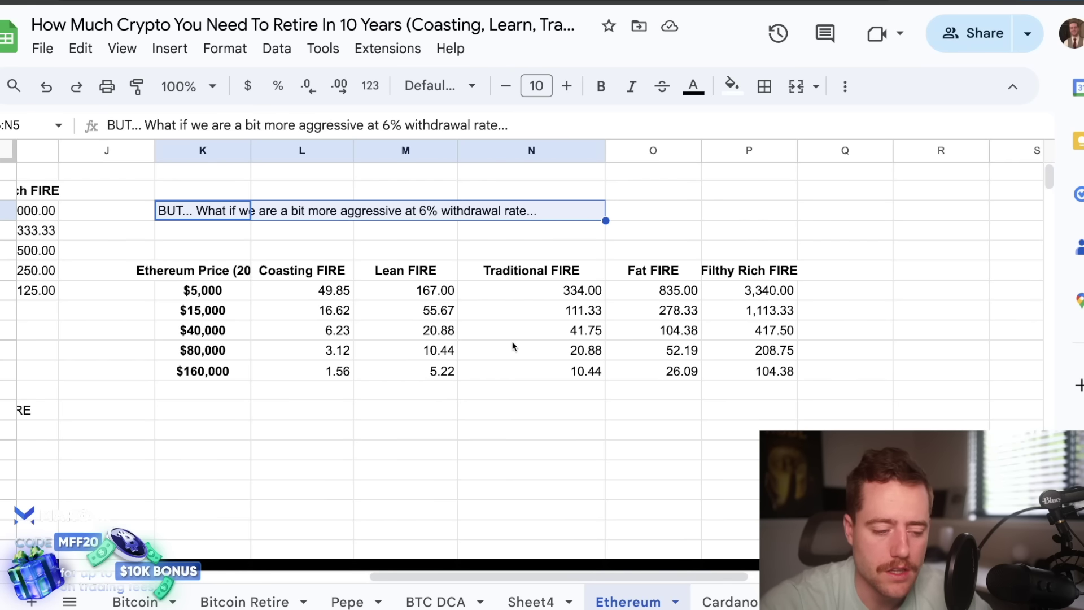
scroll(514, 341, "left", 1)
scroll(516, 341, "left", 5)
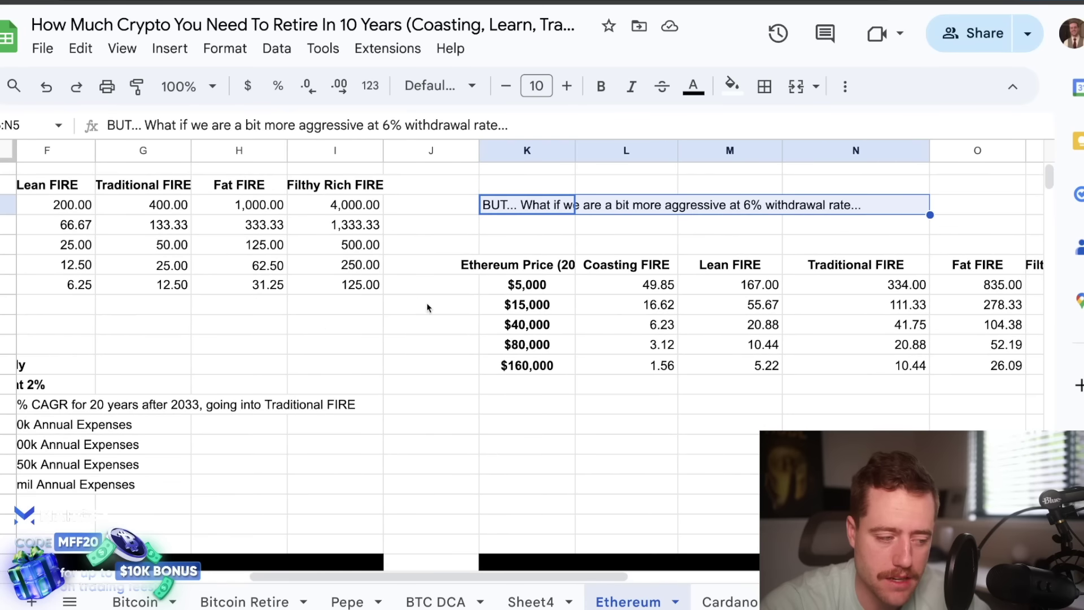
left_click(172, 240)
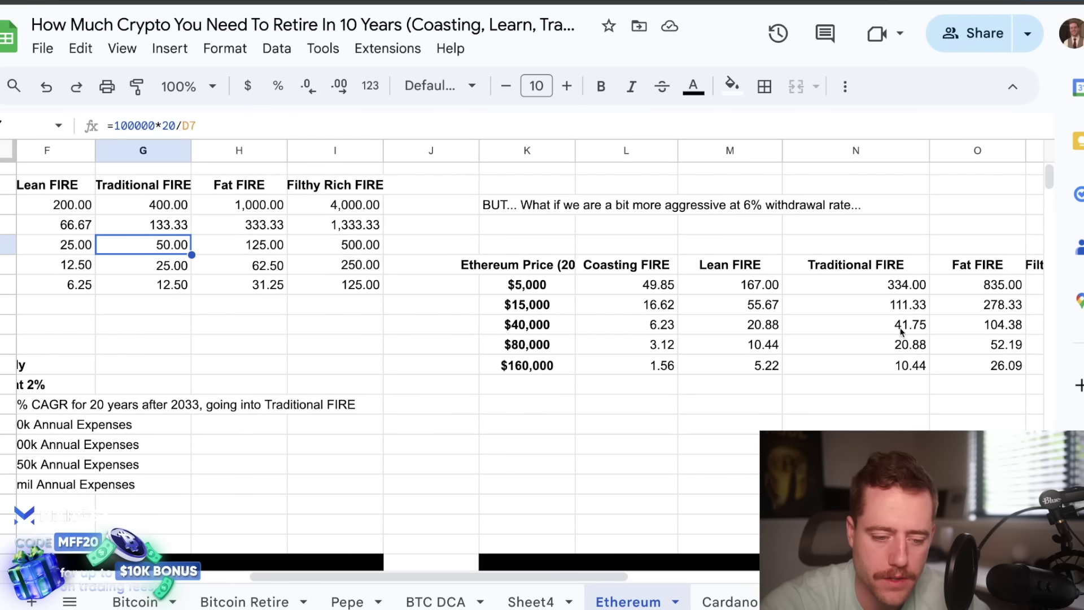
left_click(904, 325)
scroll(750, 455, "down", 5)
scroll(750, 455, "left", 5)
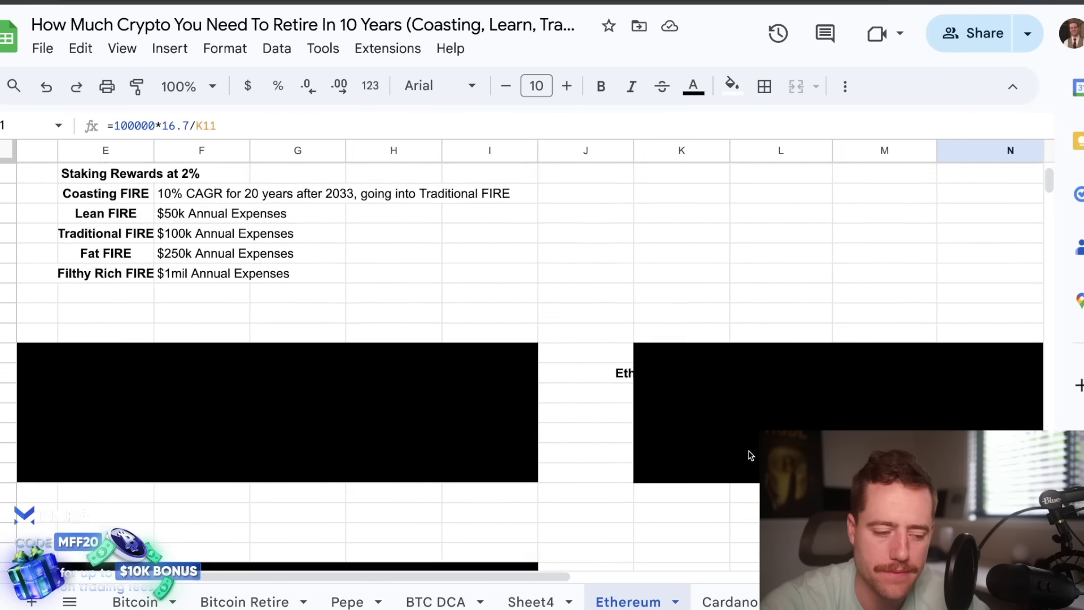
scroll(750, 455, "down", 1)
scroll(750, 455, "left", 3)
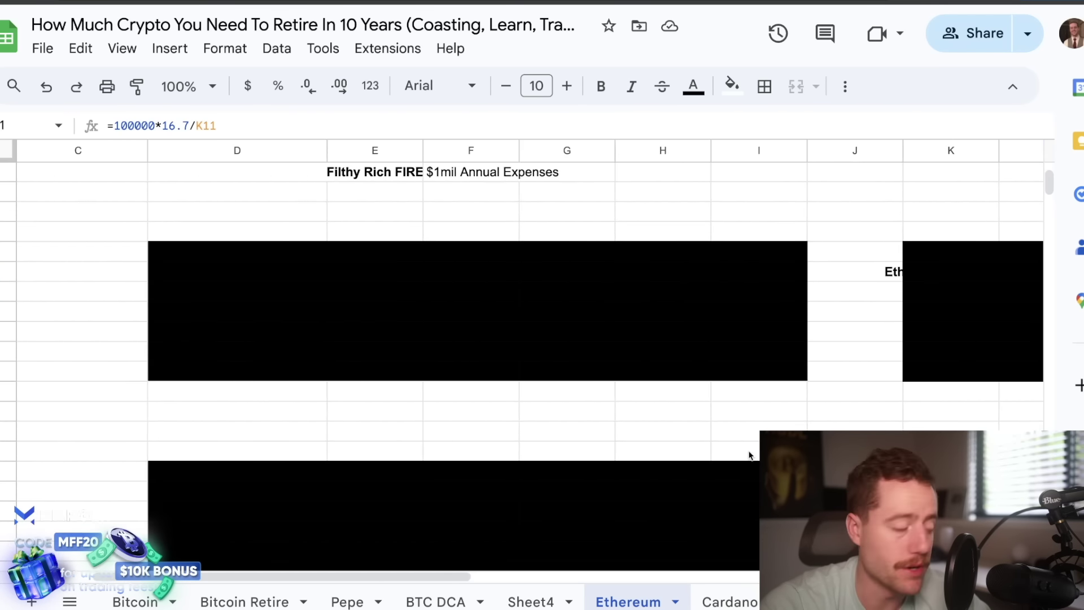
scroll(750, 455, "up", 6)
scroll(750, 455, "left", 1)
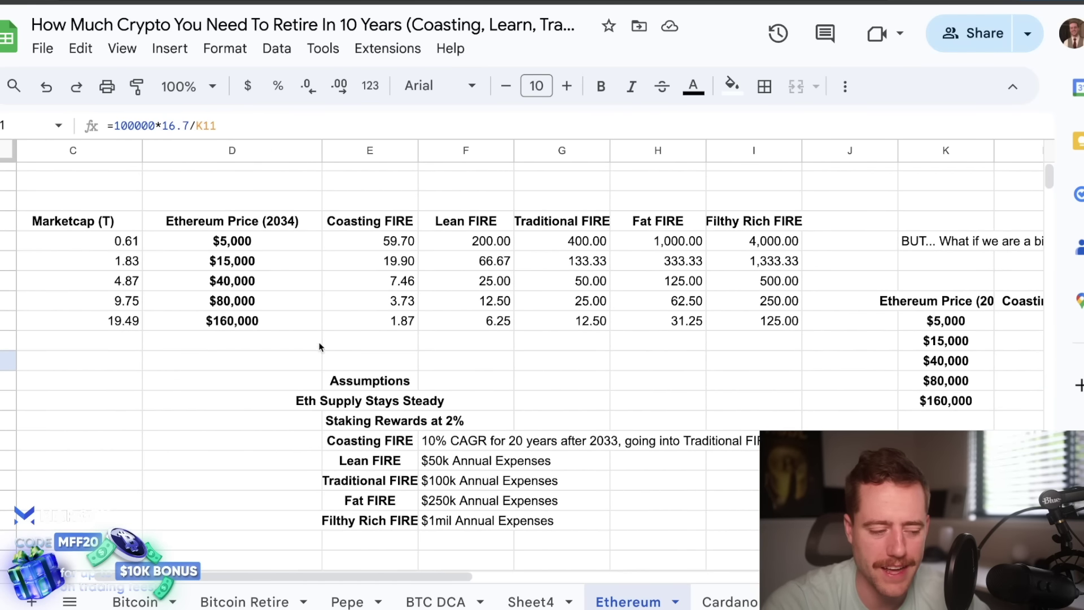
left_click(288, 265)
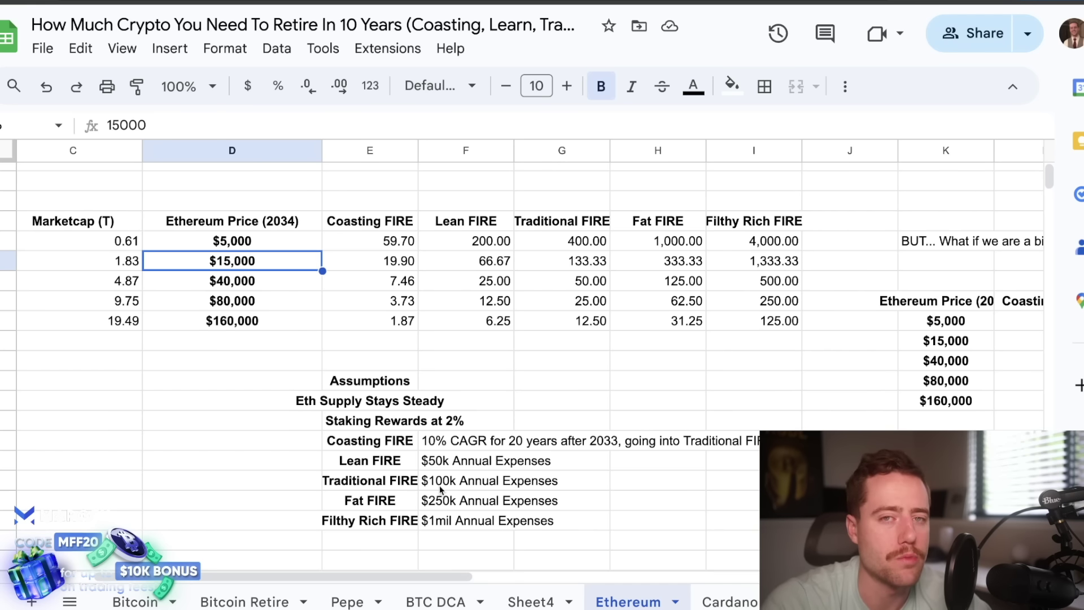
scroll(439, 486, "down", 10)
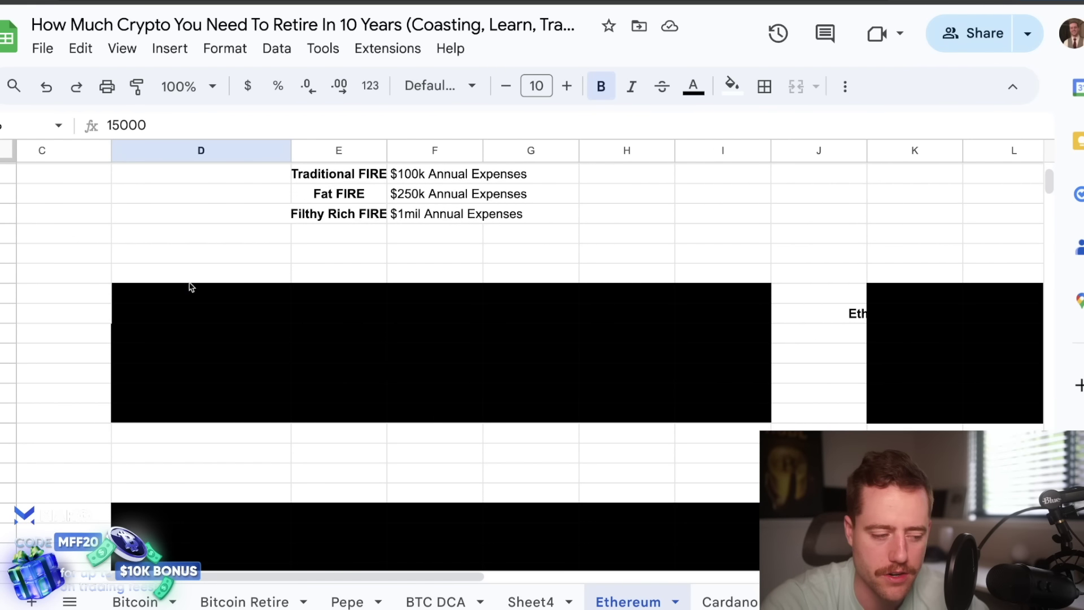
left_click_drag(188, 281, 719, 423)
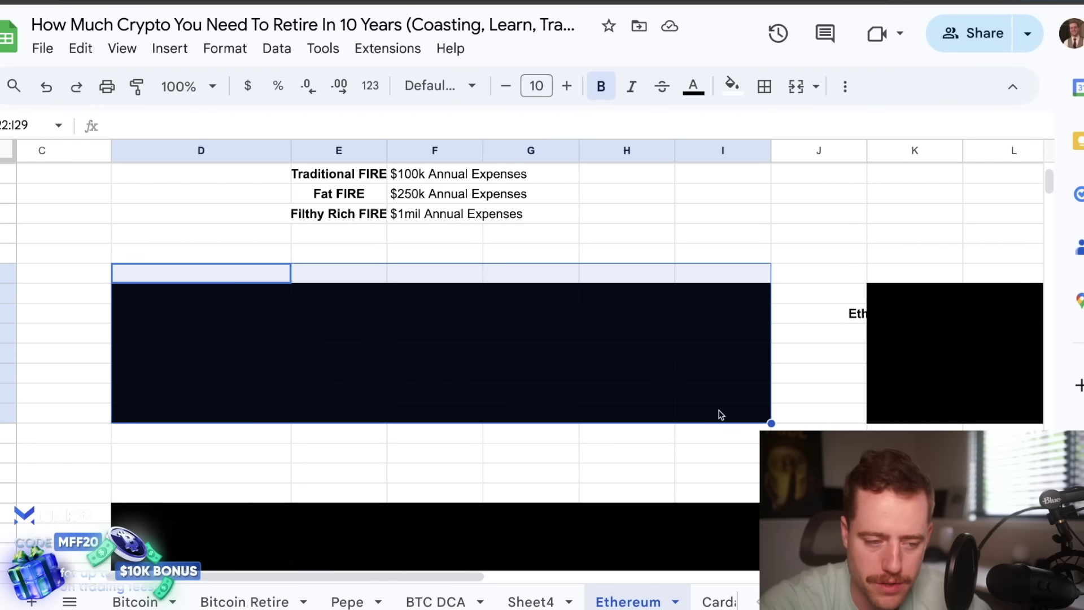
left_click(728, 86)
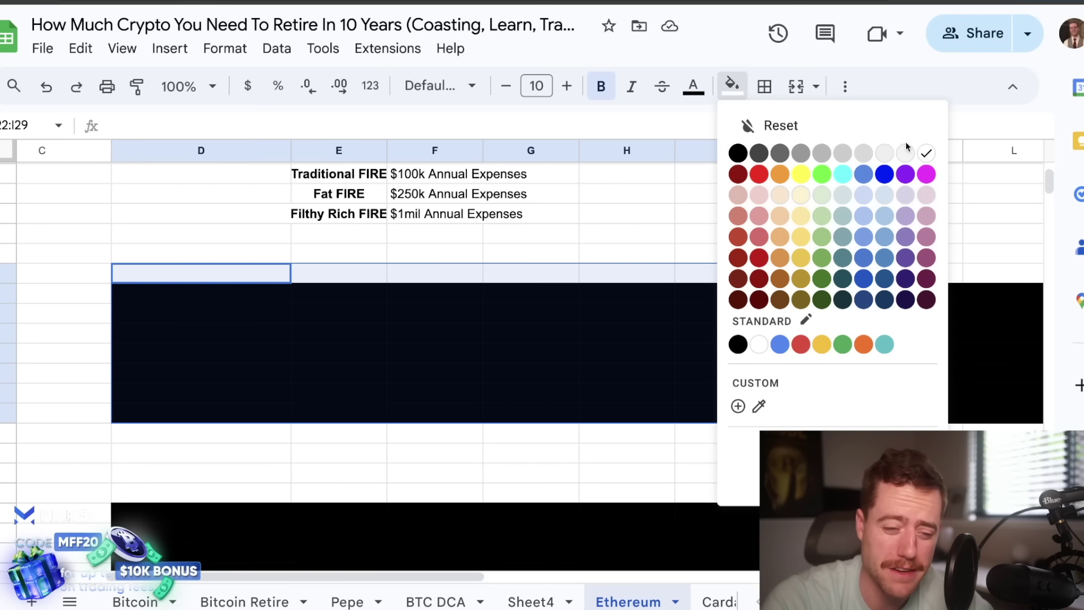
left_click(926, 153)
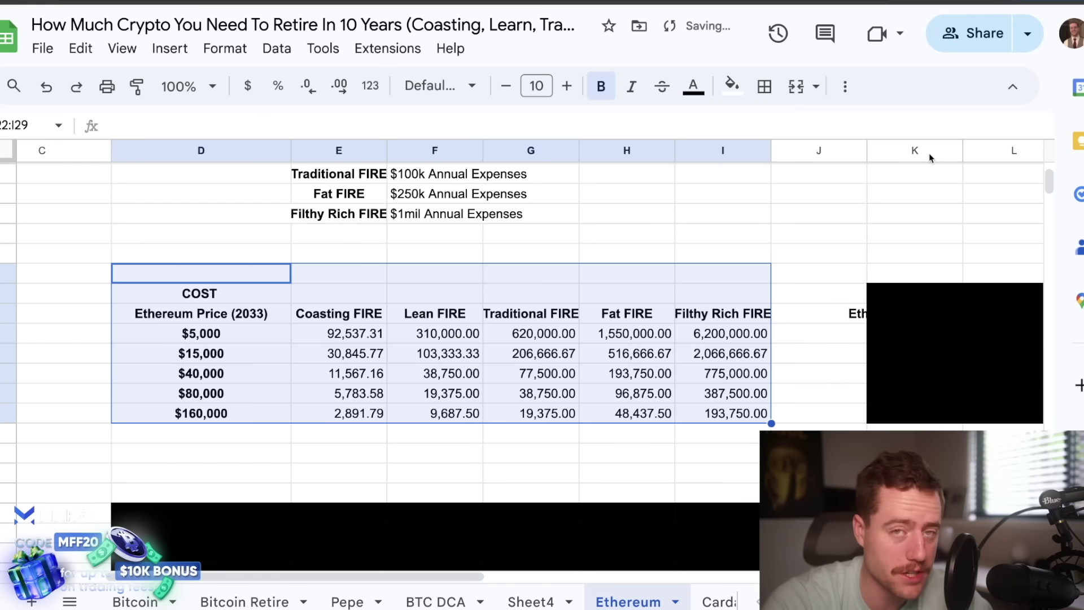
scroll(619, 416, "down", 2)
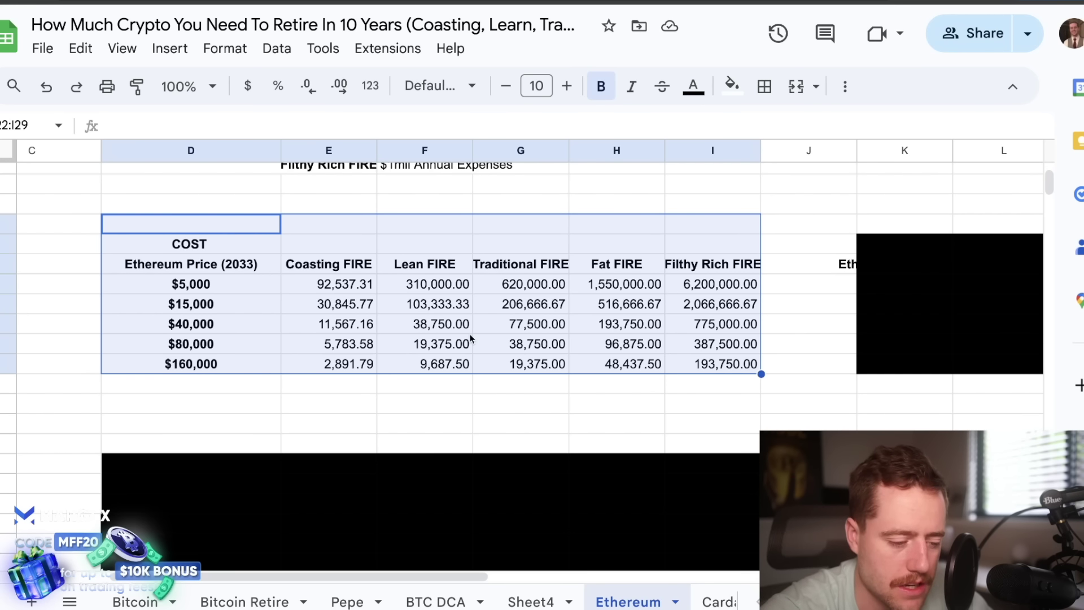
scroll(470, 334, "up", 1)
left_click(528, 337)
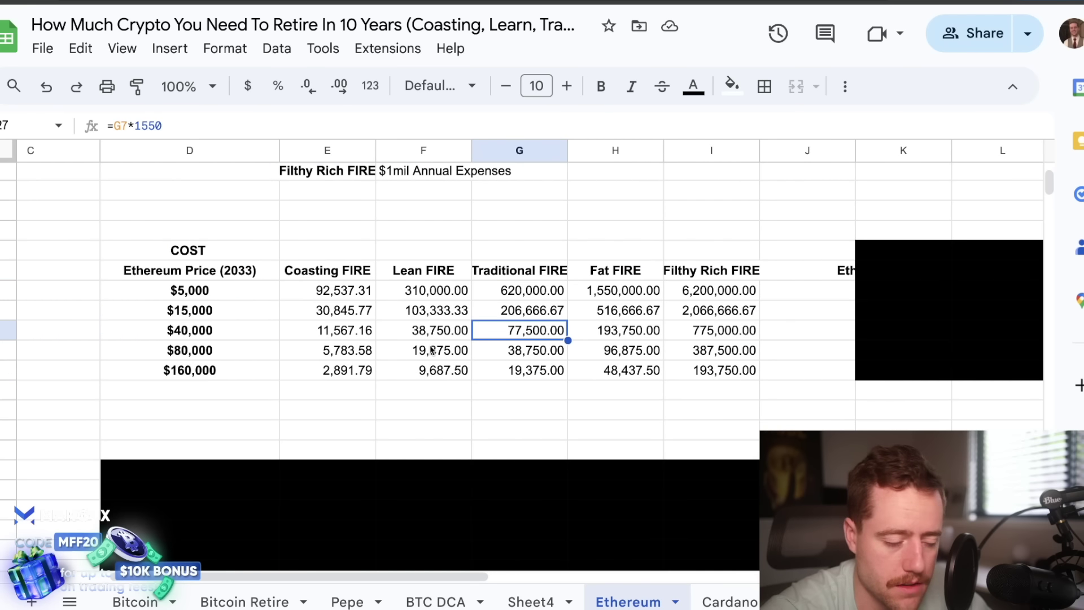
scroll(431, 350, "up", 6)
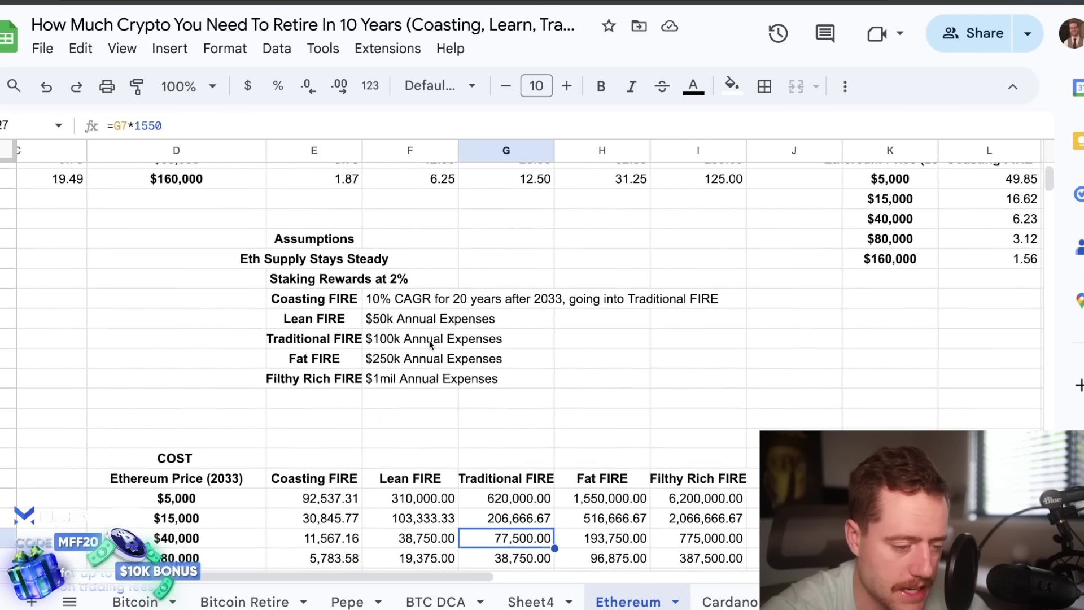
left_click(541, 288)
scroll(506, 302, "down", 6)
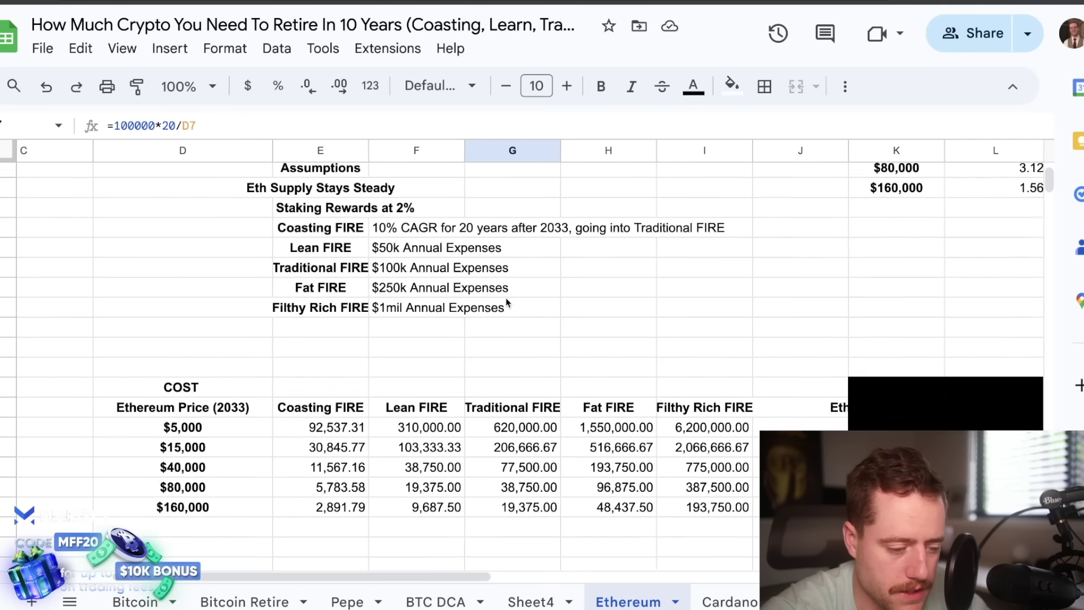
left_click(524, 366)
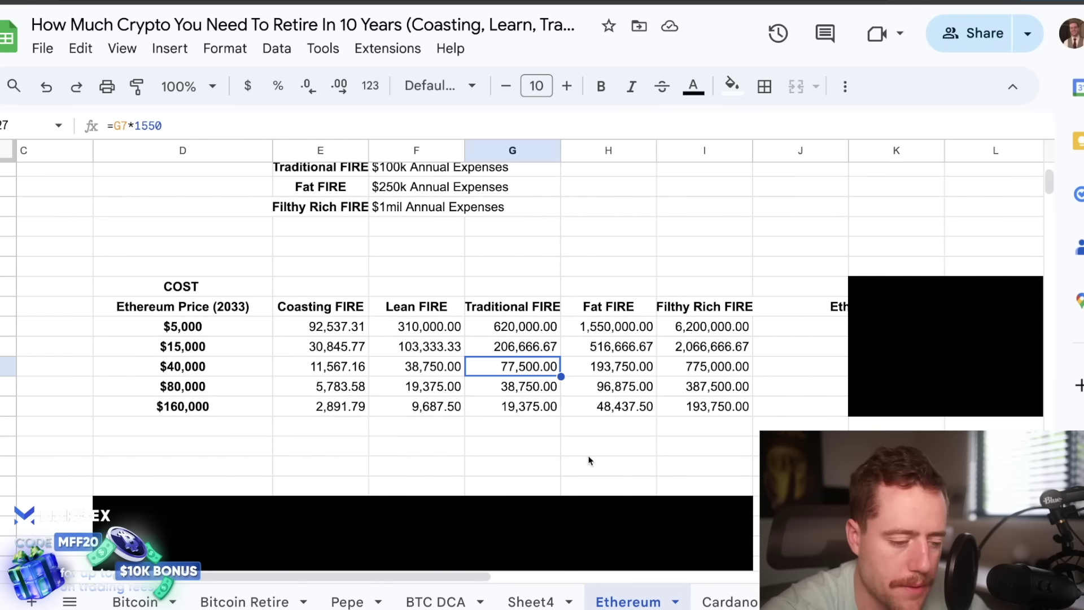
scroll(589, 460, "down", 1)
scroll(589, 460, "right", 5)
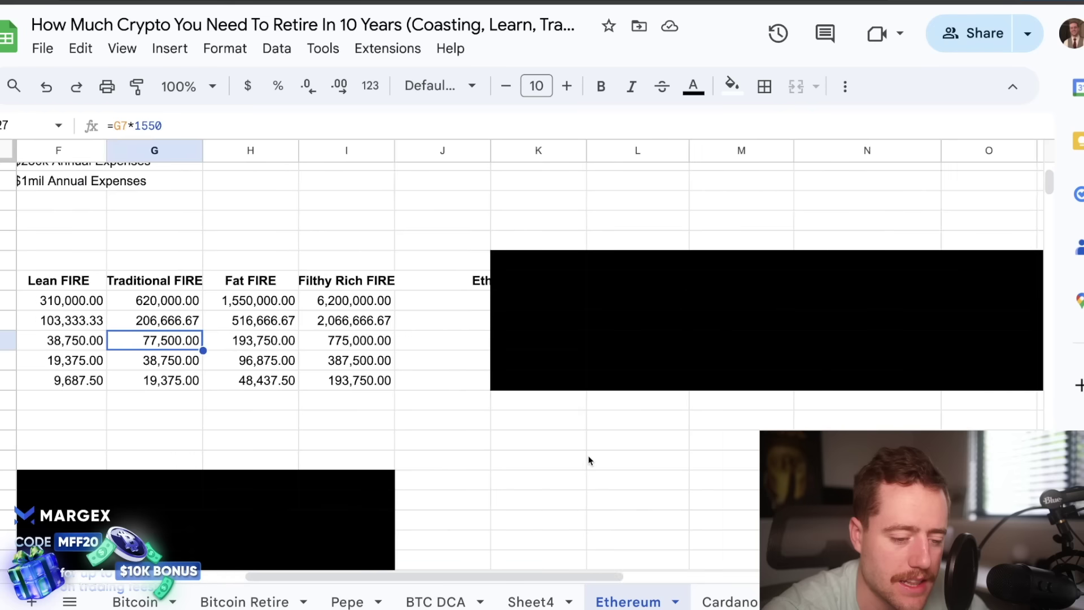
scroll(589, 460, "right", 3)
- Fill K23:P29 white to reveal the COST TODAY table
left_click_drag(303, 261, 895, 389)
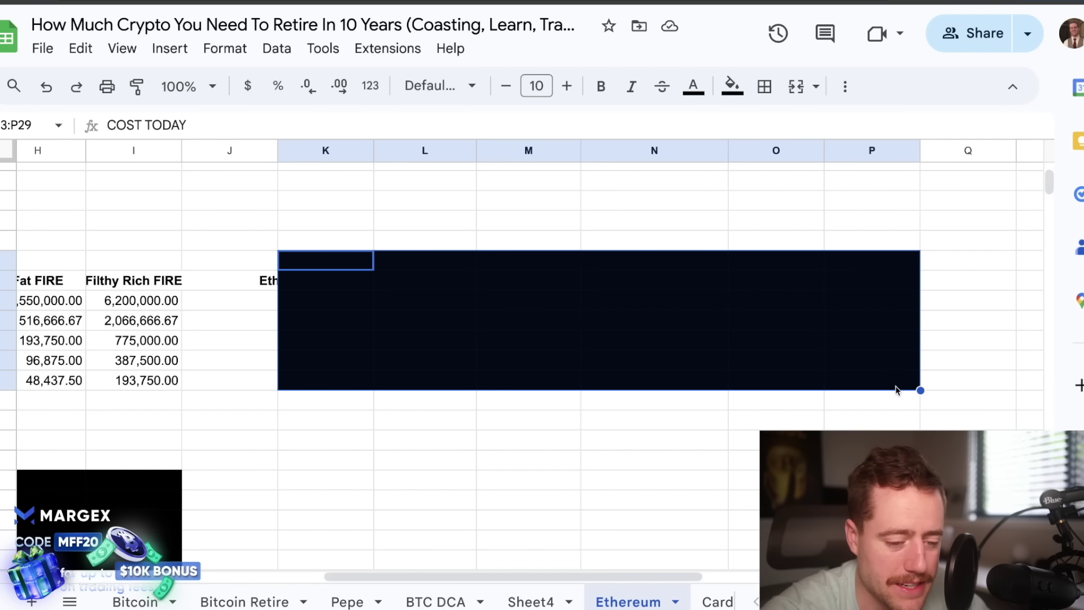
left_click(731, 87)
left_click(930, 158)
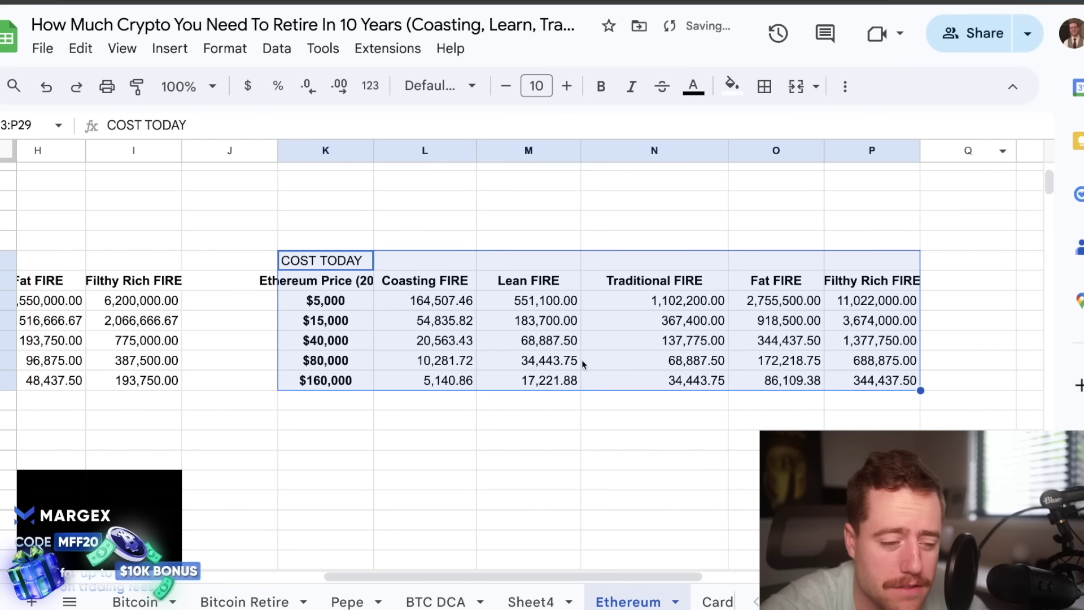
scroll(638, 354, "left", 5)
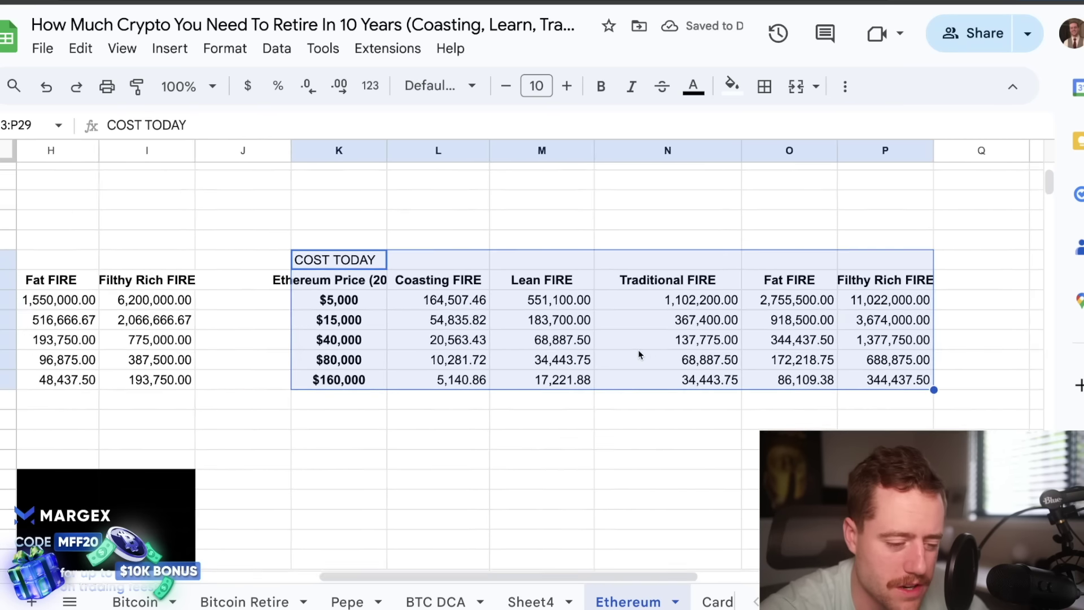
- Compare the 2033 cost formula with COST TODAY's Traditional FIRE formula N11*3300 (137,775.00)
left_click(316, 346)
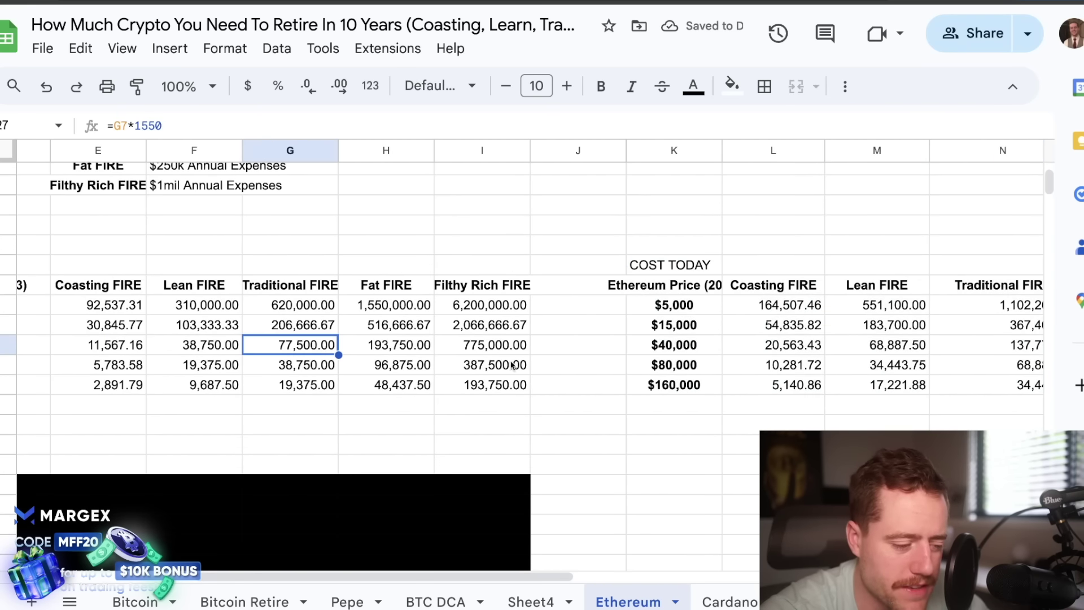
scroll(658, 330, "right", 5)
left_click(658, 330)
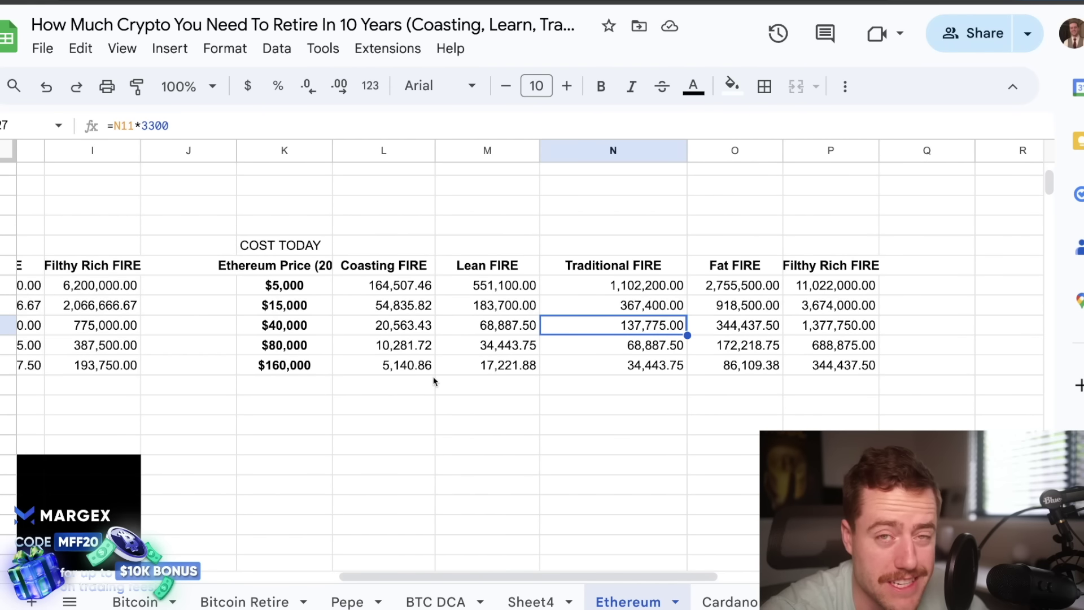
scroll(435, 379, "left", 2)
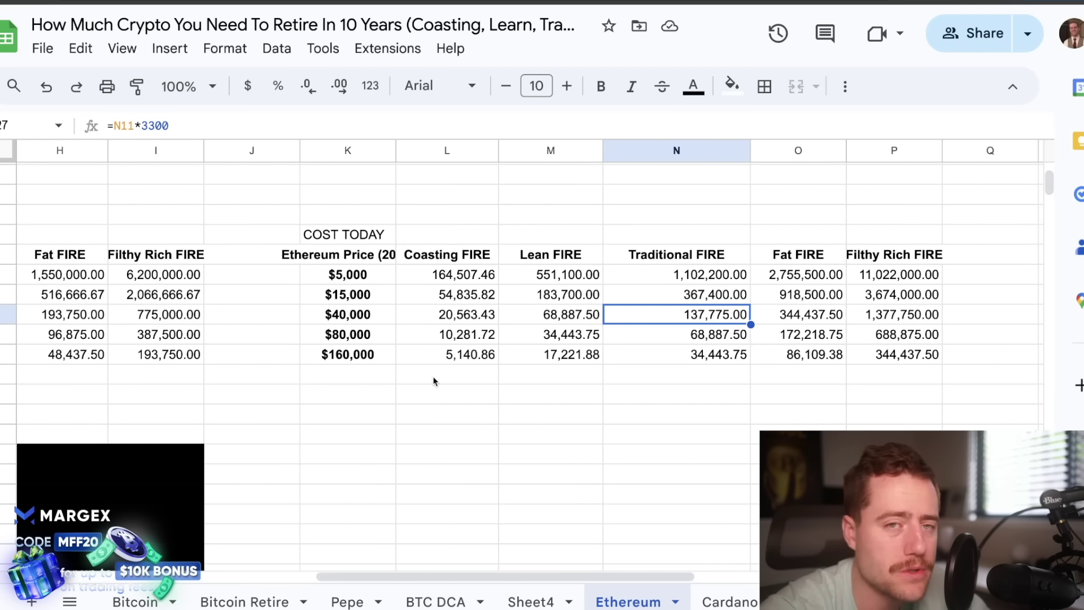
scroll(435, 381, "left", 1)
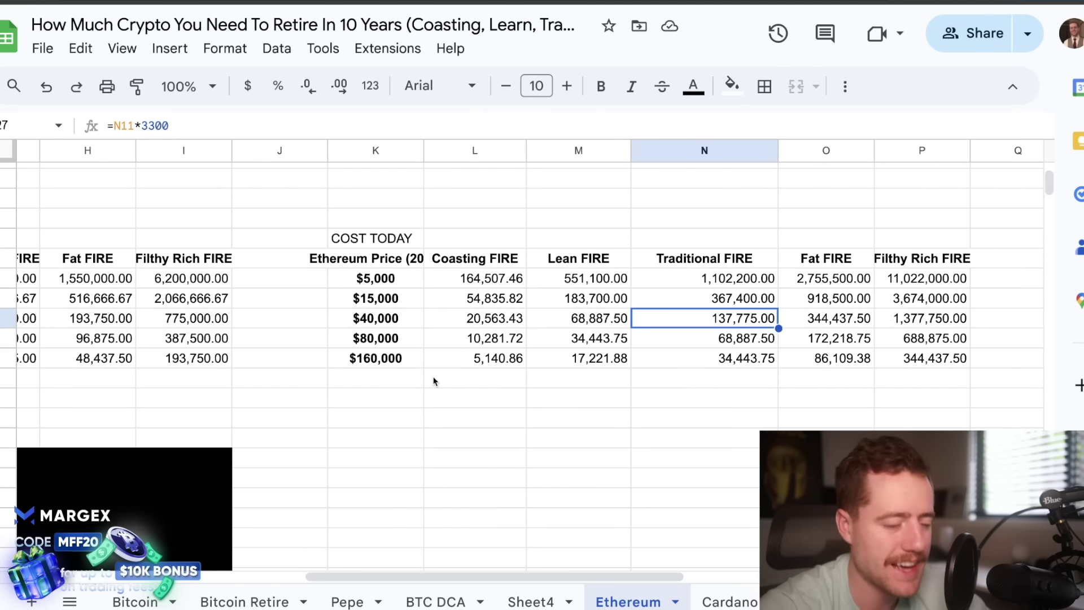
- Recheck the 2033 cost figure and select the blacked-out block below the cost table
scroll(435, 378, "down", 1)
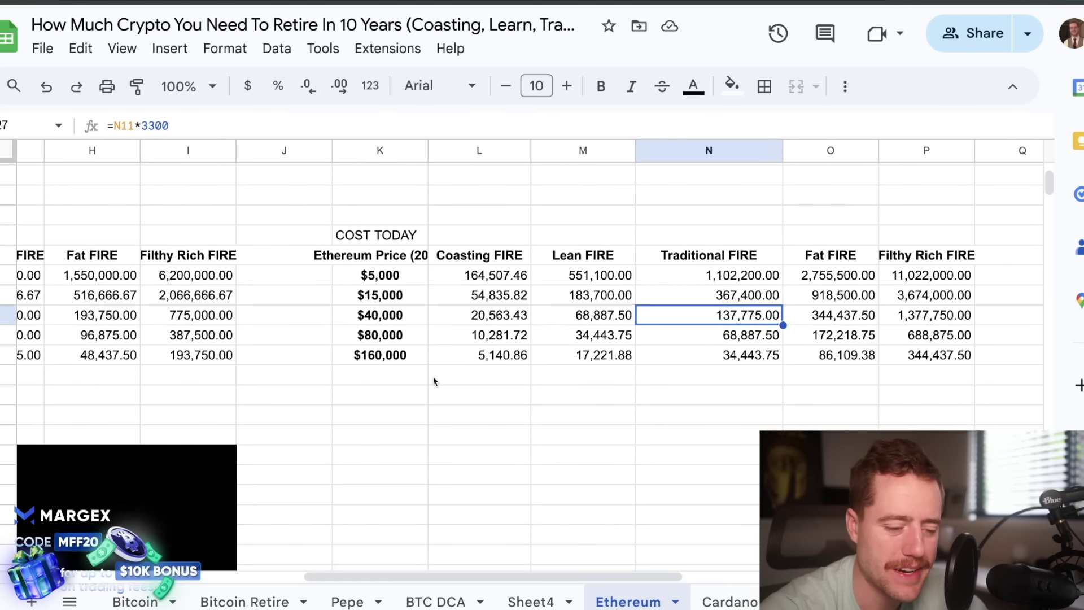
scroll(436, 378, "right", 3)
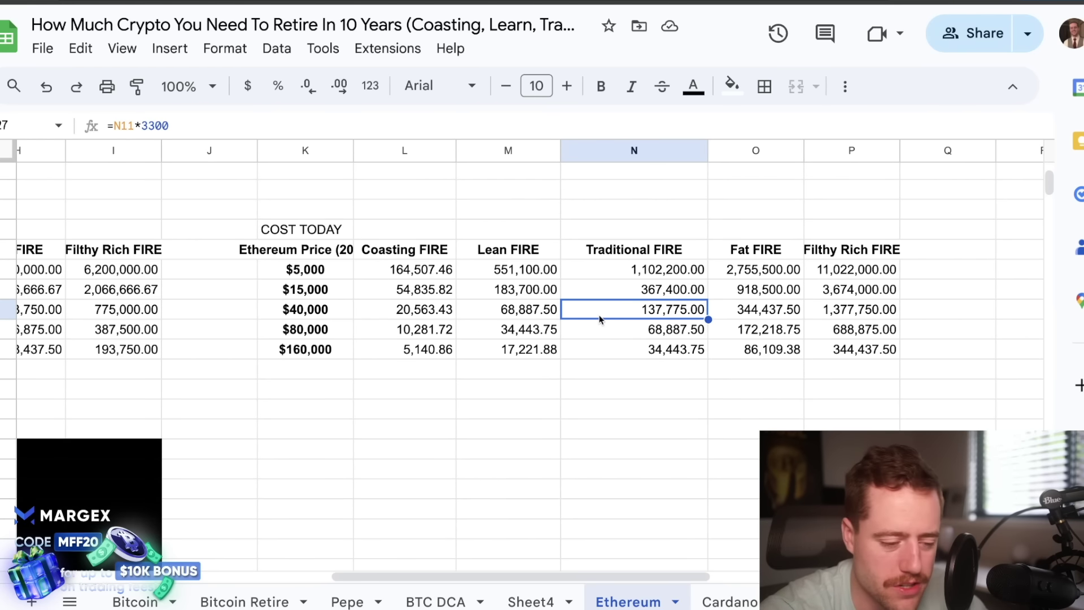
scroll(587, 314, "left", 8)
scroll(587, 314, "down", 1)
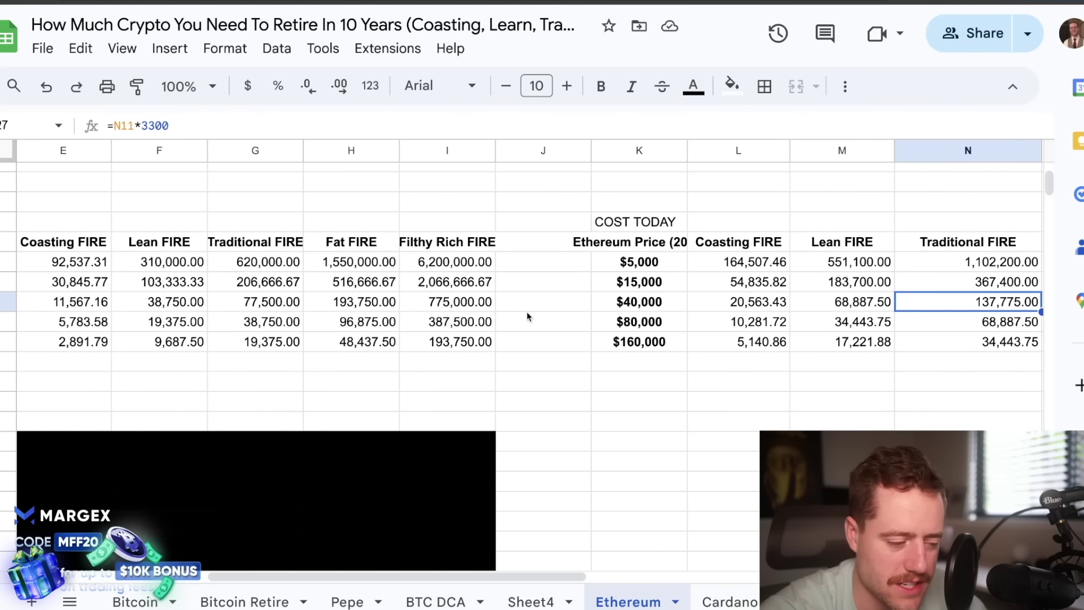
left_click(277, 305)
scroll(277, 305, "left", 4)
scroll(238, 322, "down", 3)
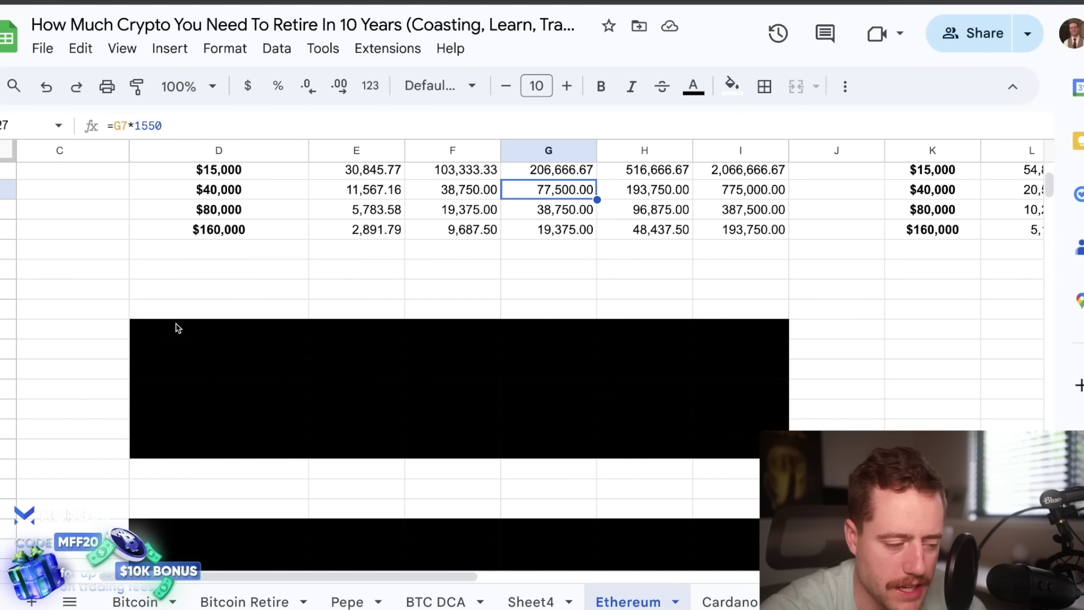
left_click_drag(198, 309, 730, 452)
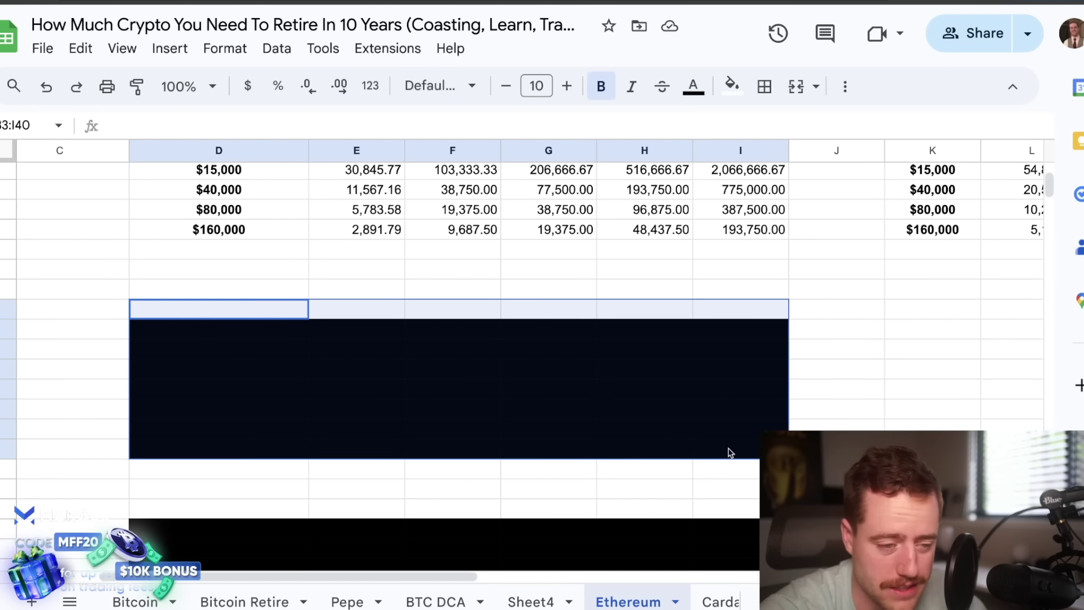
- Fill the selected D33:I40 block white to show the bear-bottom table
left_click(733, 87)
left_click(923, 152)
scroll(536, 389, "down", 2)
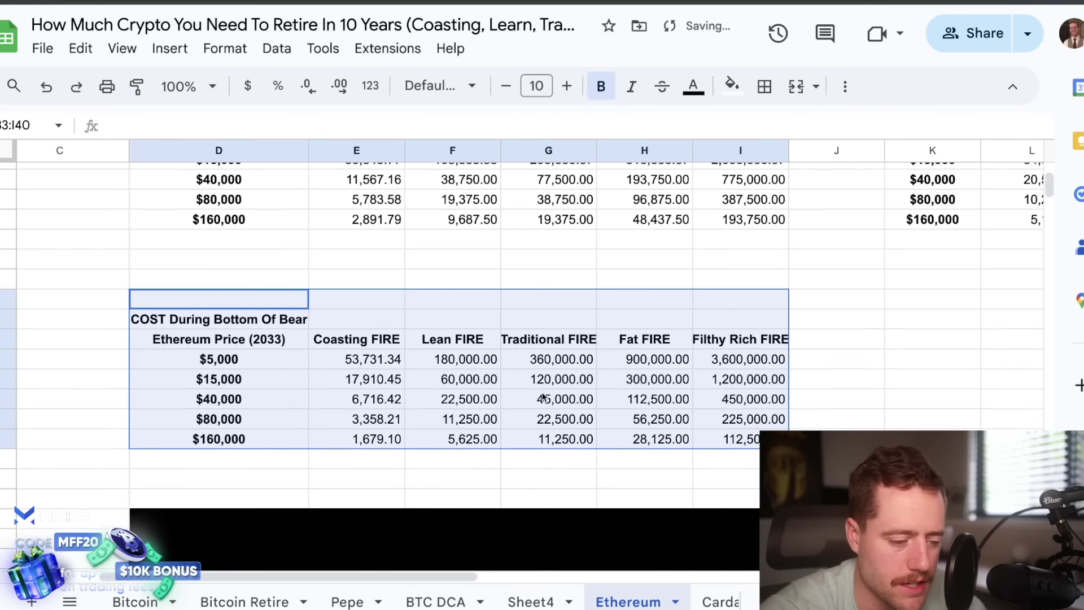
- Check the bear-bottom Traditional FIRE value 45,000.00 (G7*900) against the $40,000 price
left_click(542, 364)
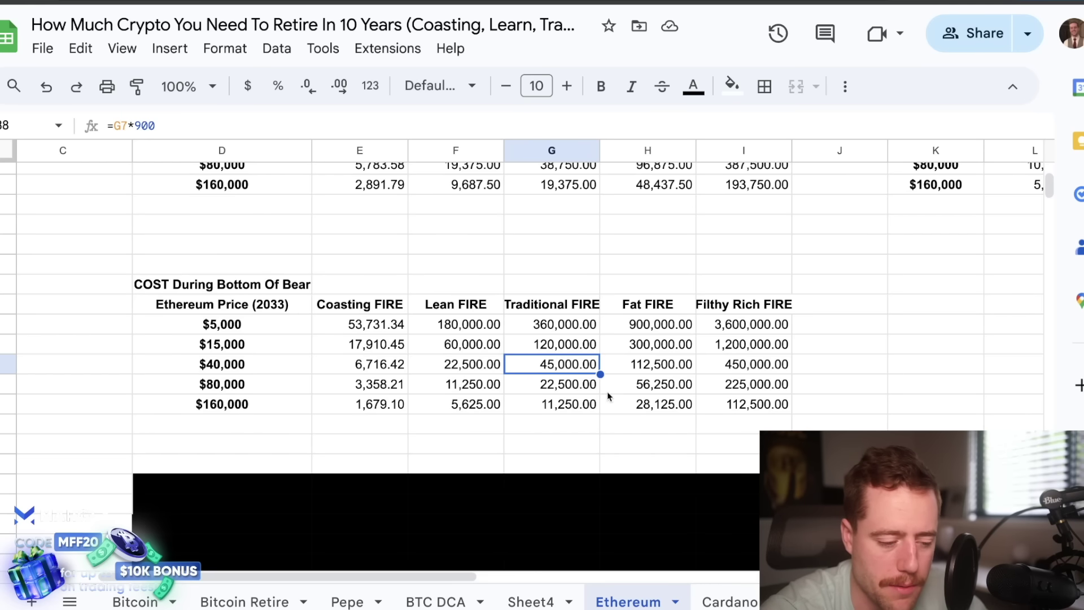
scroll(645, 440, "down", 3)
scroll(645, 441, "right", 1)
scroll(647, 444, "down", 1)
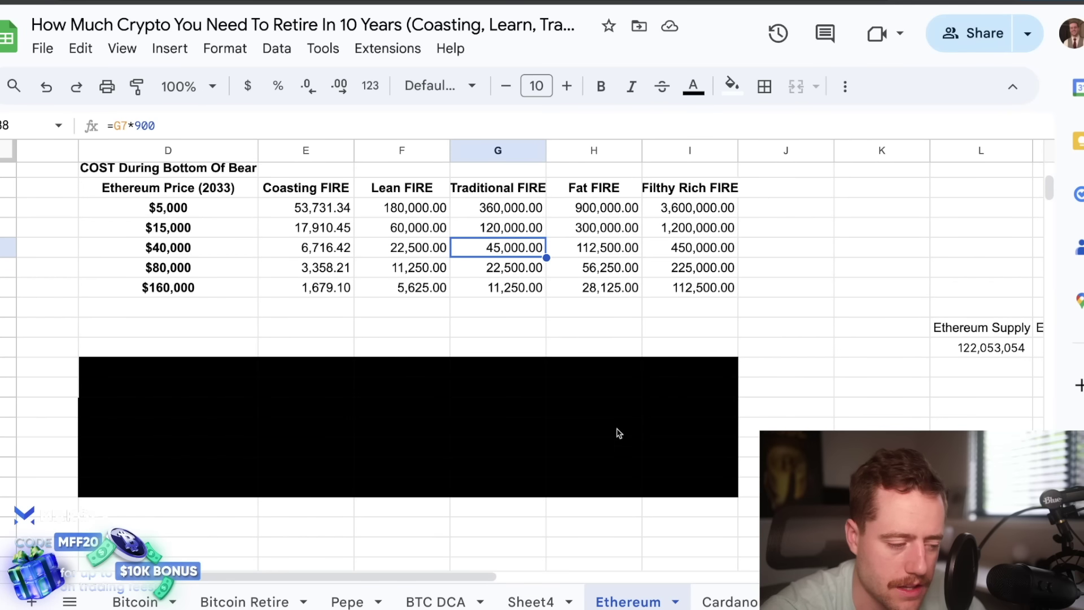
left_click(230, 254)
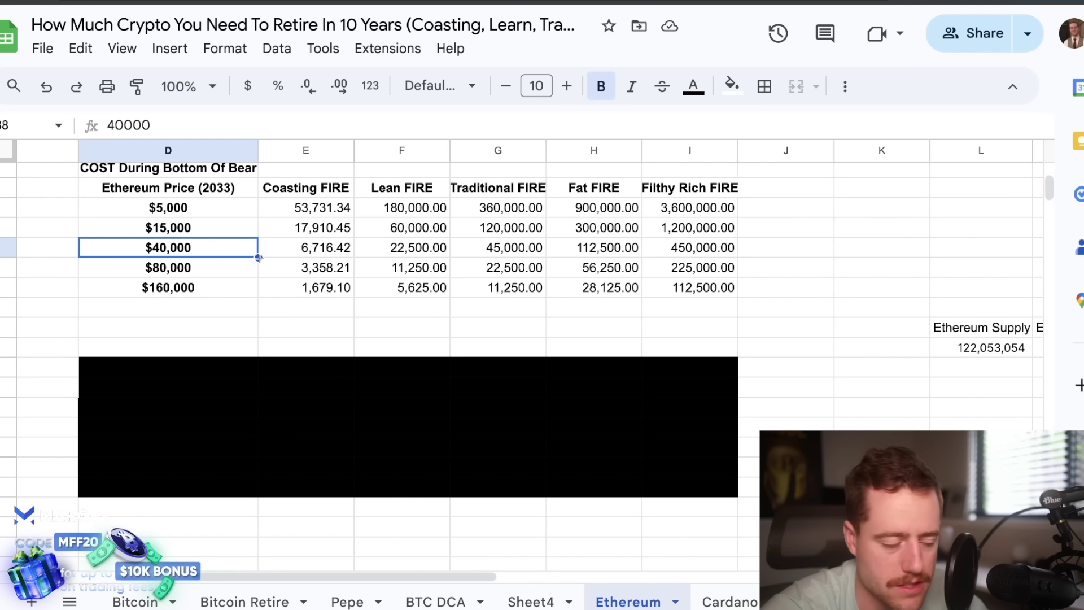
- Select D42:I50, dismiss the Dictionary window, and fill the block white
left_click_drag(118, 341, 720, 491)
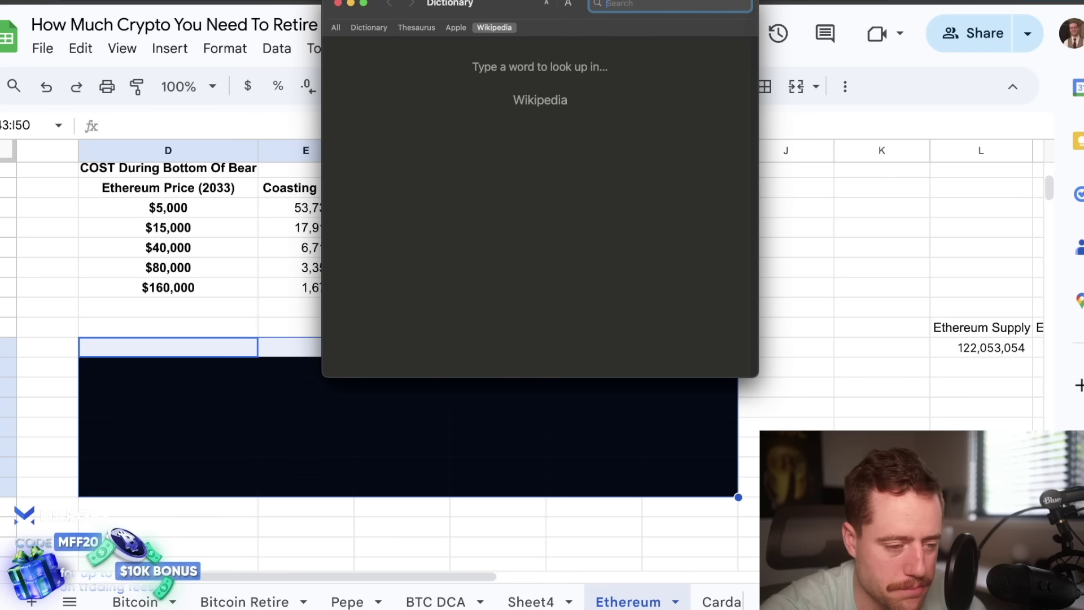
left_click(338, 4)
left_click_drag(163, 327, 689, 494)
left_click(732, 86)
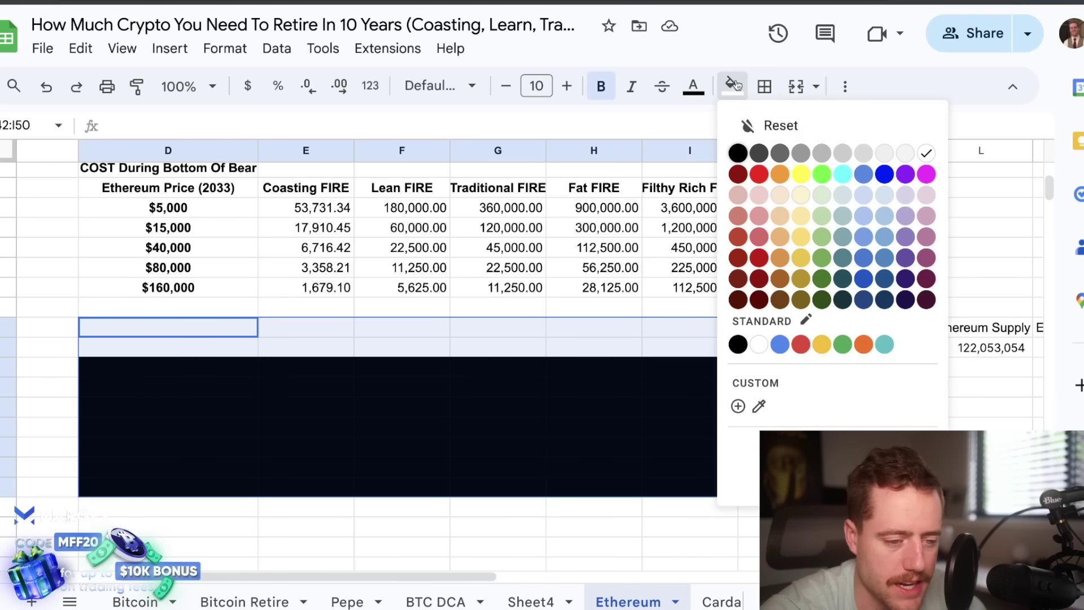
left_click(926, 153)
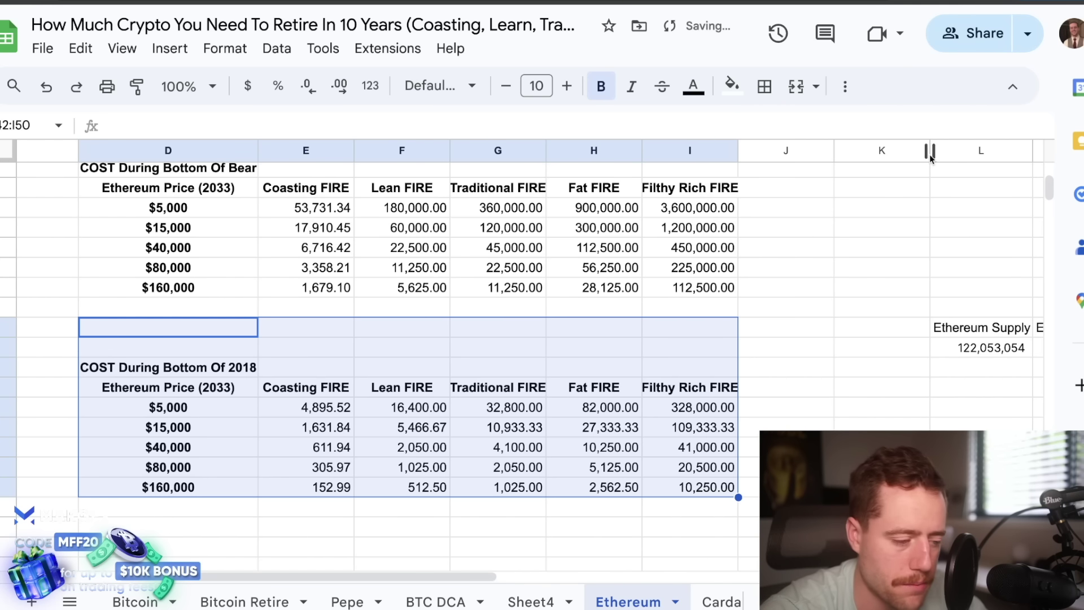
- Check the 2018 Traditional FIRE formula G7*82, giving 4,100.00 at $40,000
left_click(491, 447)
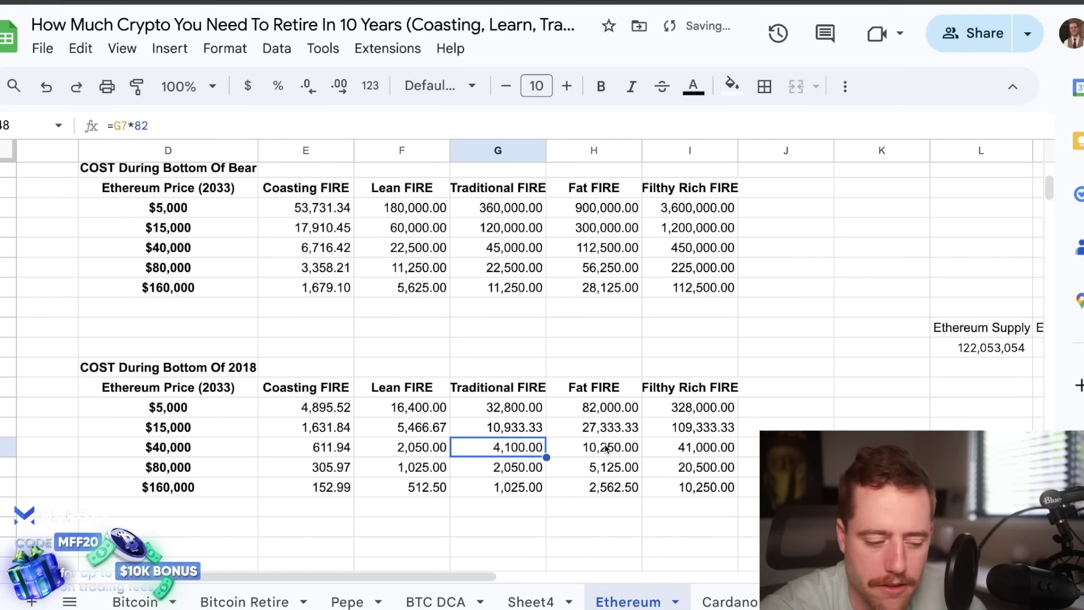
scroll(522, 354, "up", 2)
scroll(522, 354, "left", 1)
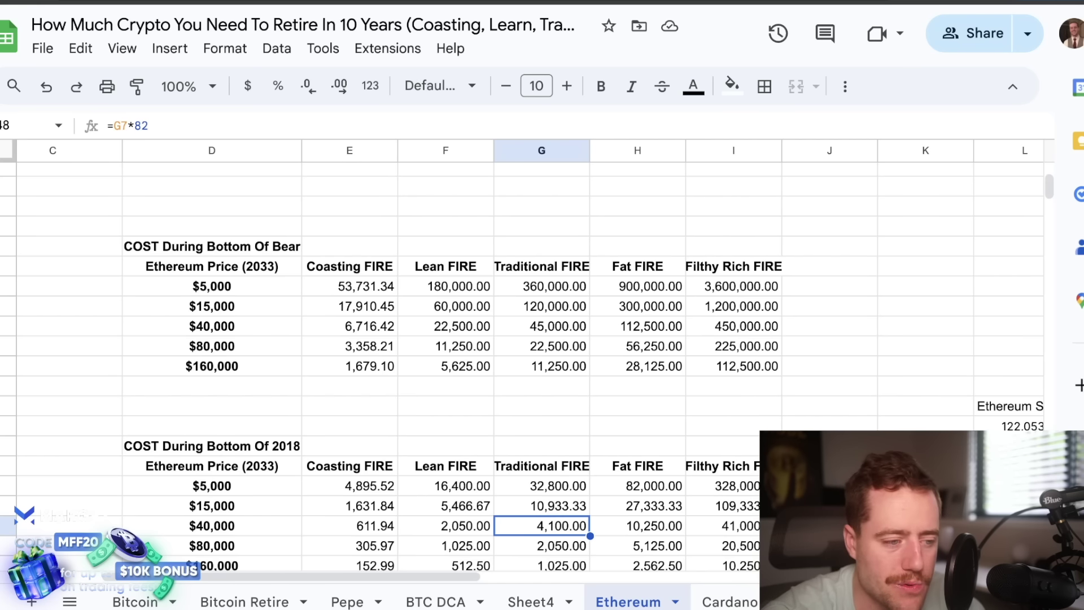
scroll(521, 354, "right", 1)
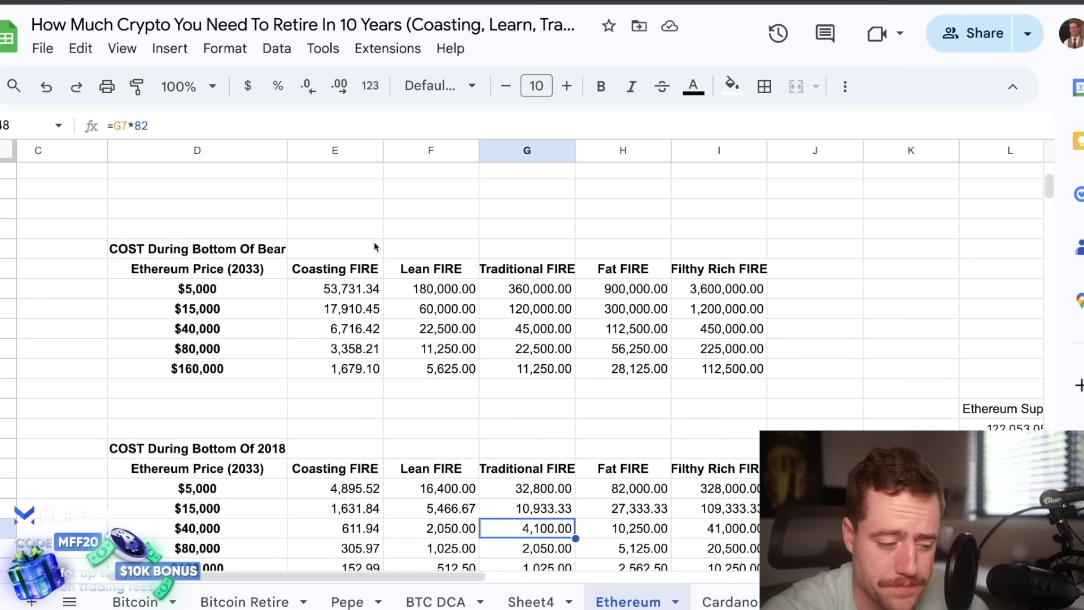
scroll(382, 382, "down", 2)
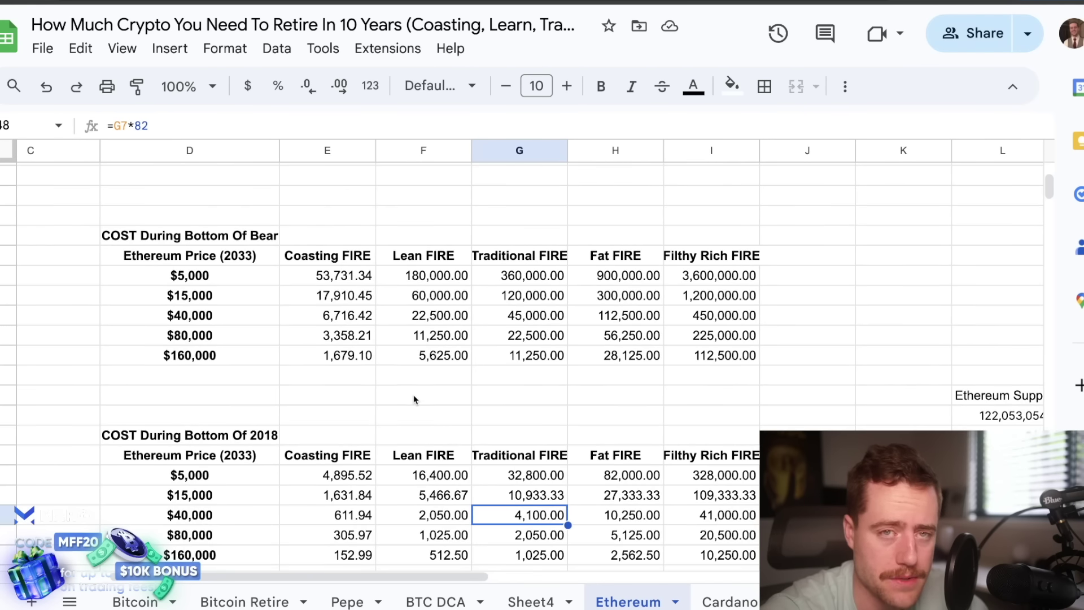
scroll(413, 400, "left", 1)
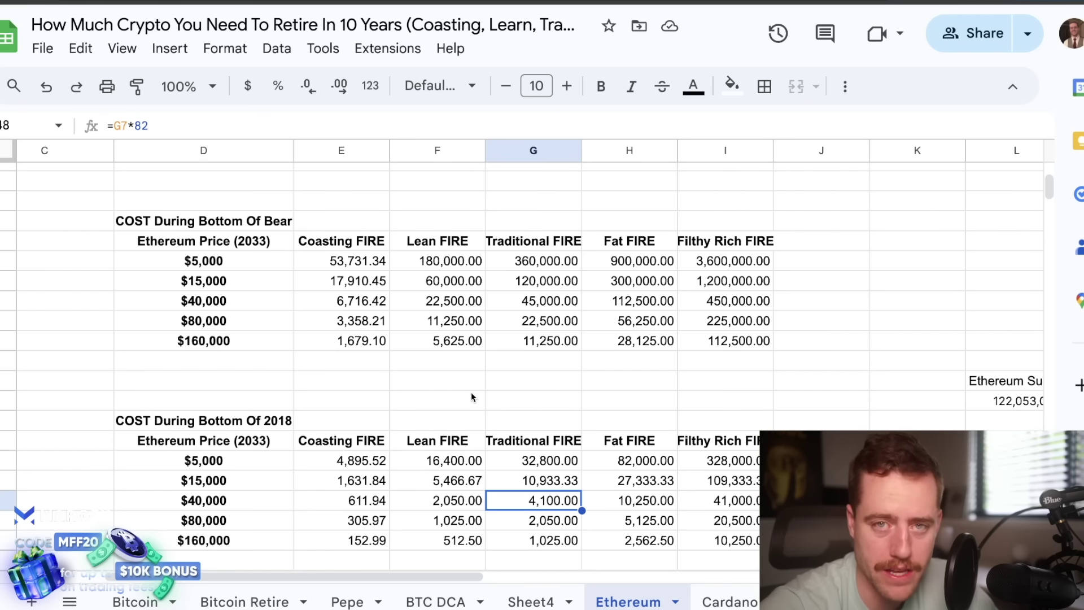
scroll(473, 396, "right", 10)
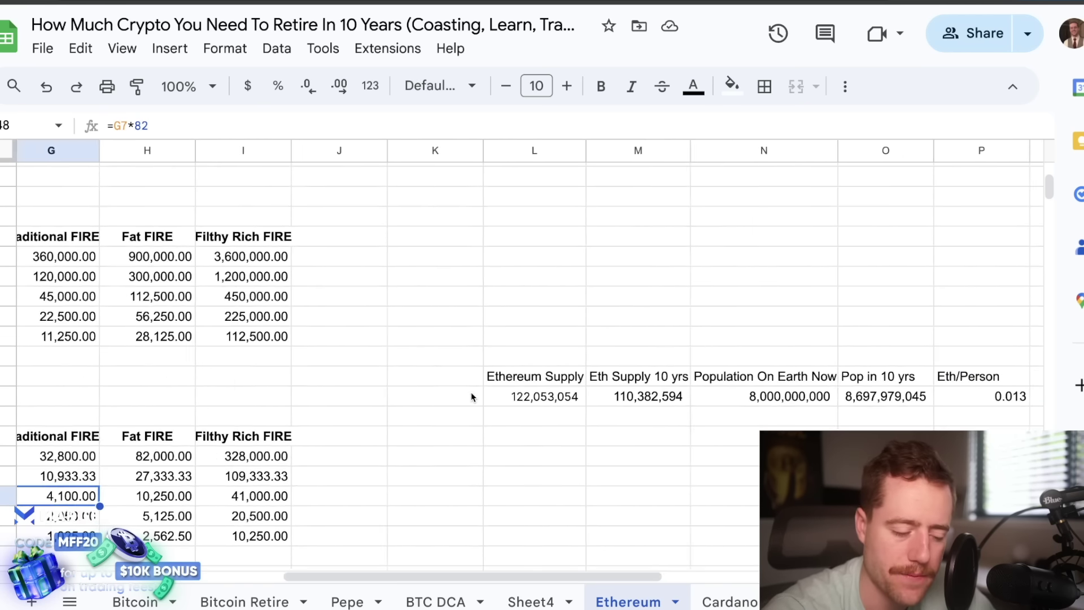
scroll(473, 397, "down", 1)
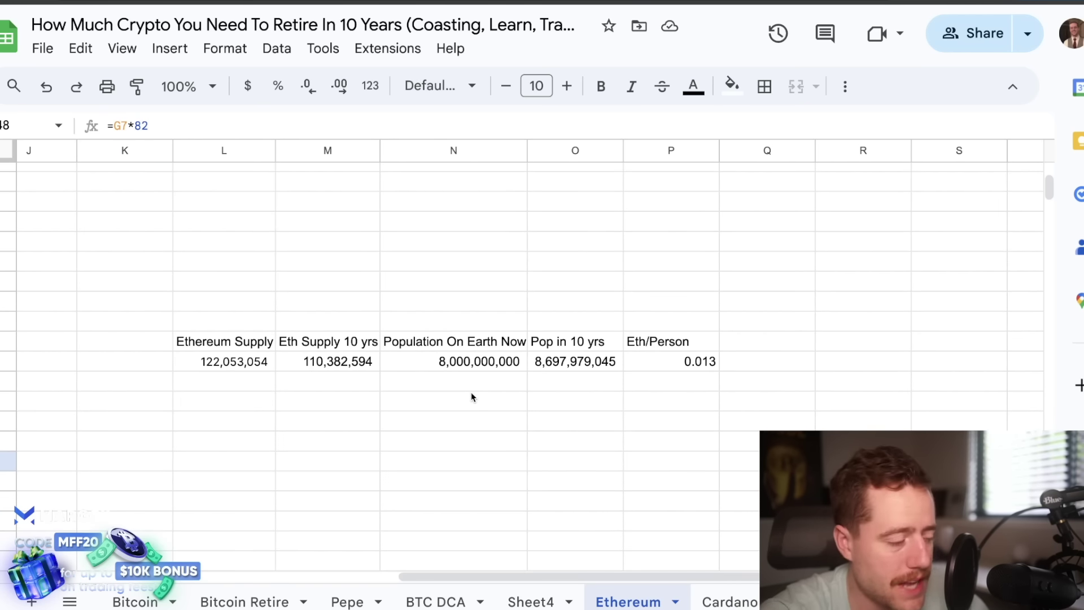
scroll(469, 397, "down", 3)
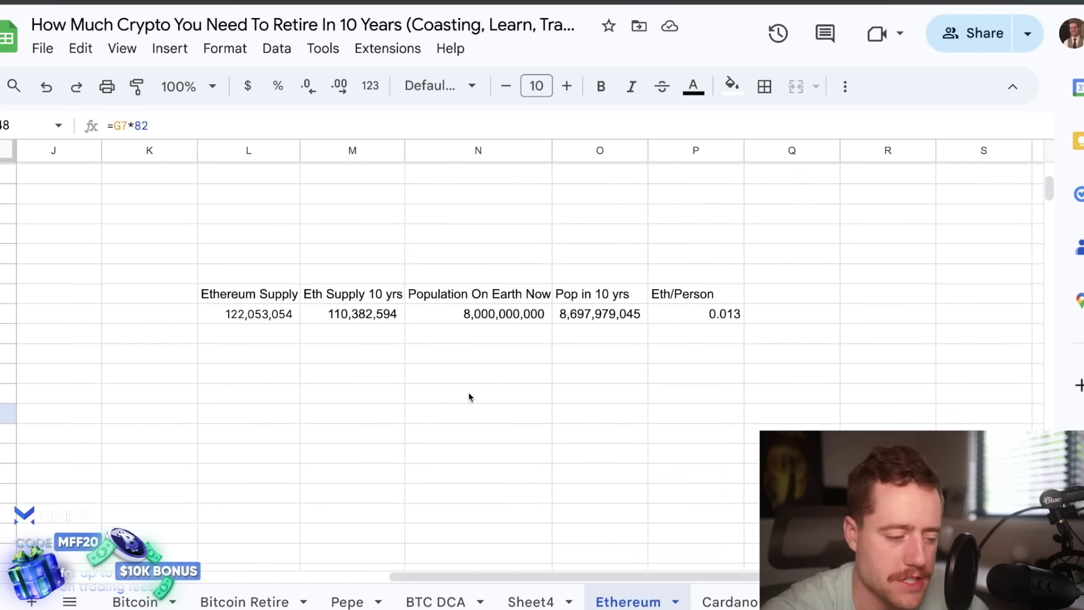
scroll(466, 395, "right", 2)
left_click_drag(227, 263, 229, 275)
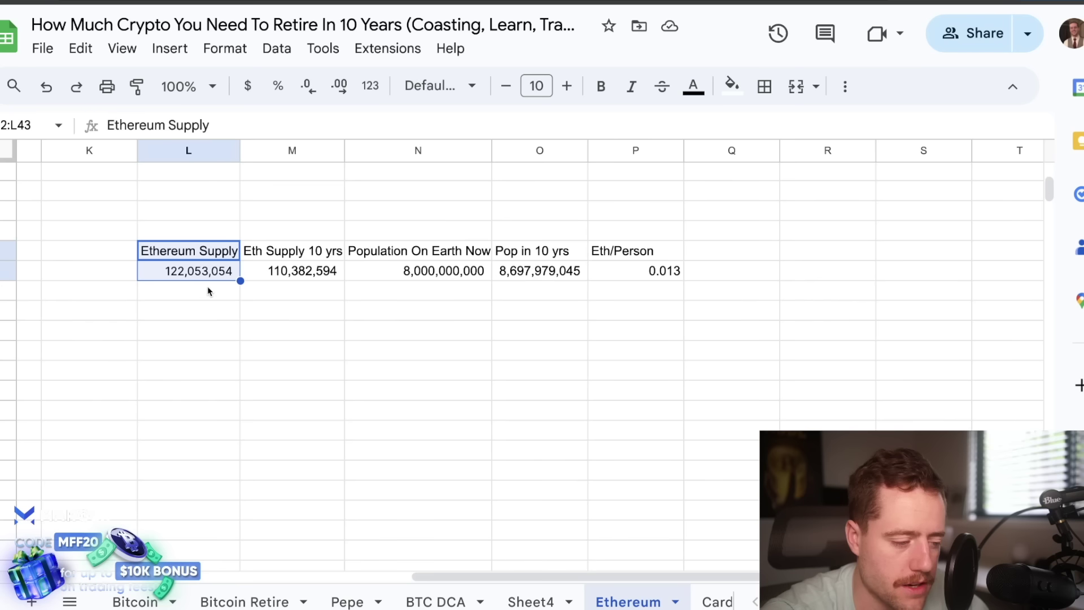
left_click(208, 277)
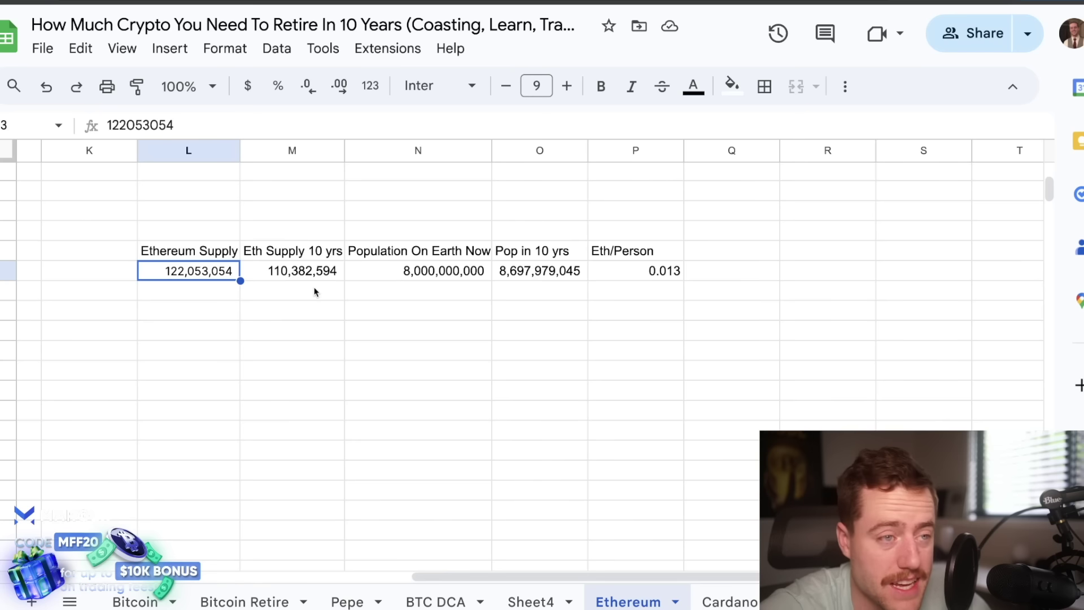
left_click_drag(321, 251, 319, 270)
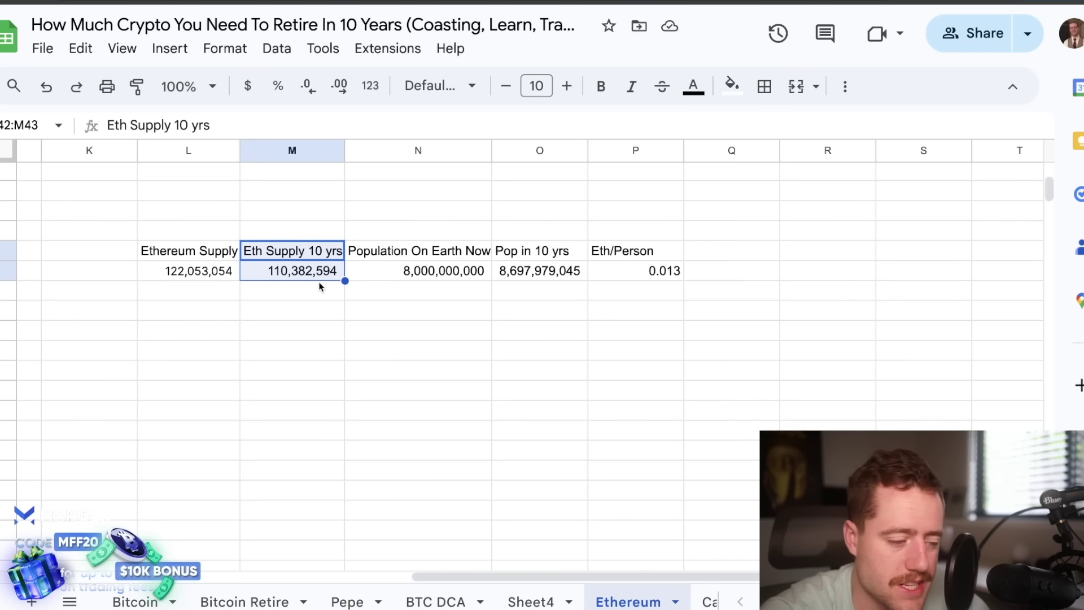
left_click(320, 273)
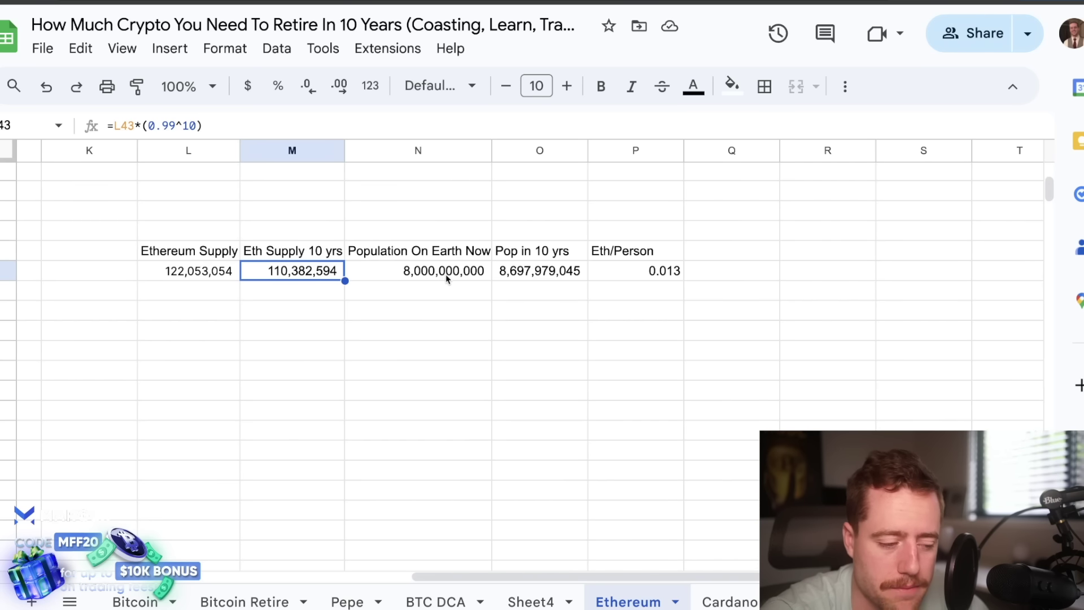
left_click_drag(446, 278, 449, 252)
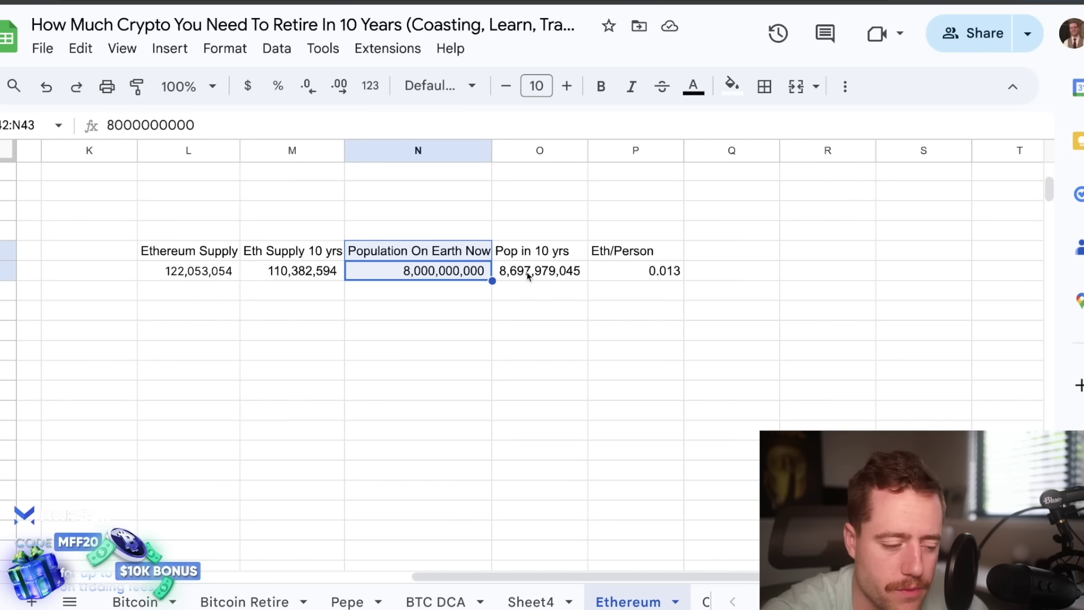
left_click_drag(527, 272, 533, 231)
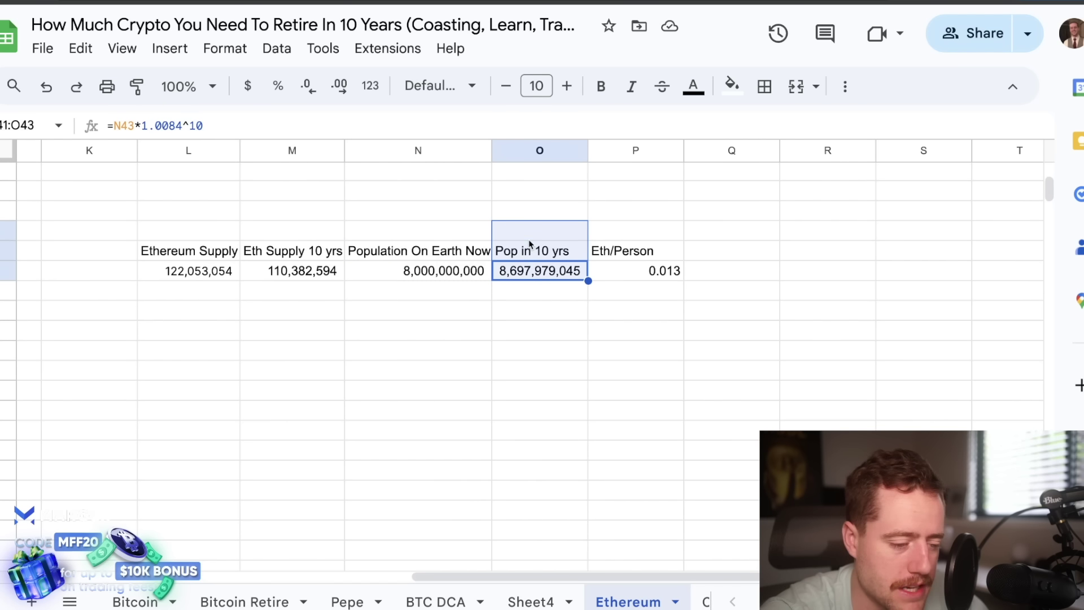
left_click(648, 272)
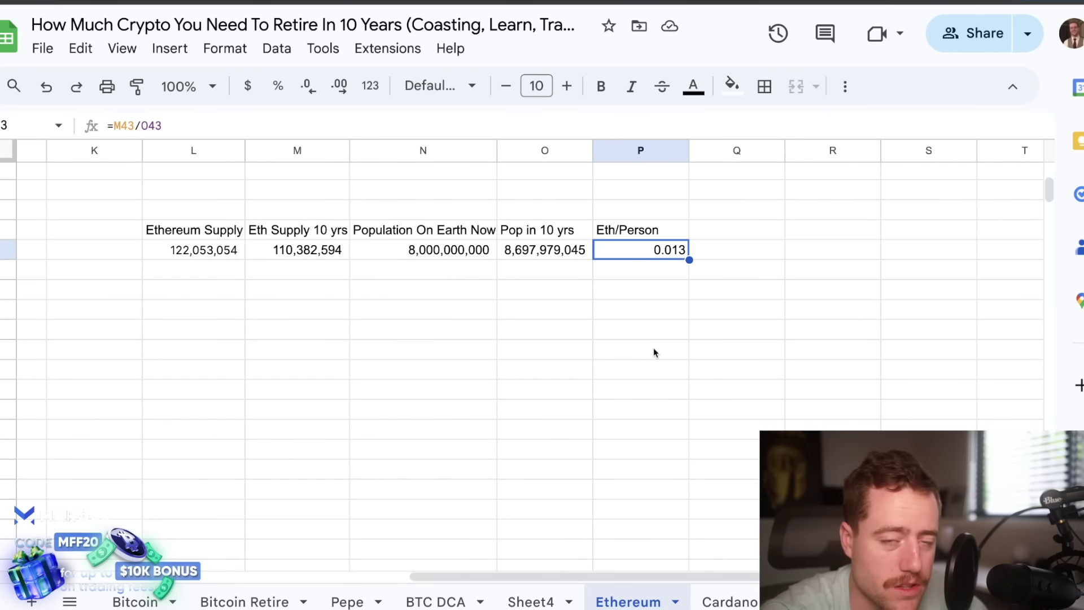
scroll(652, 347, "down", 1)
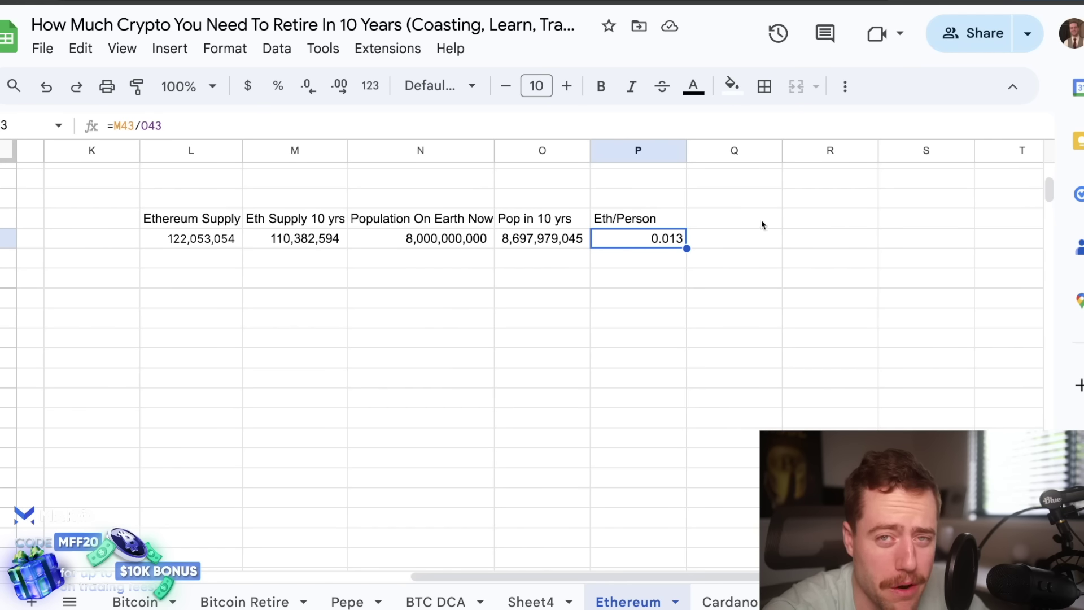
- Compute =P43*3300 in P45 (41.87898811), then delete that scratch result
left_click(624, 282)
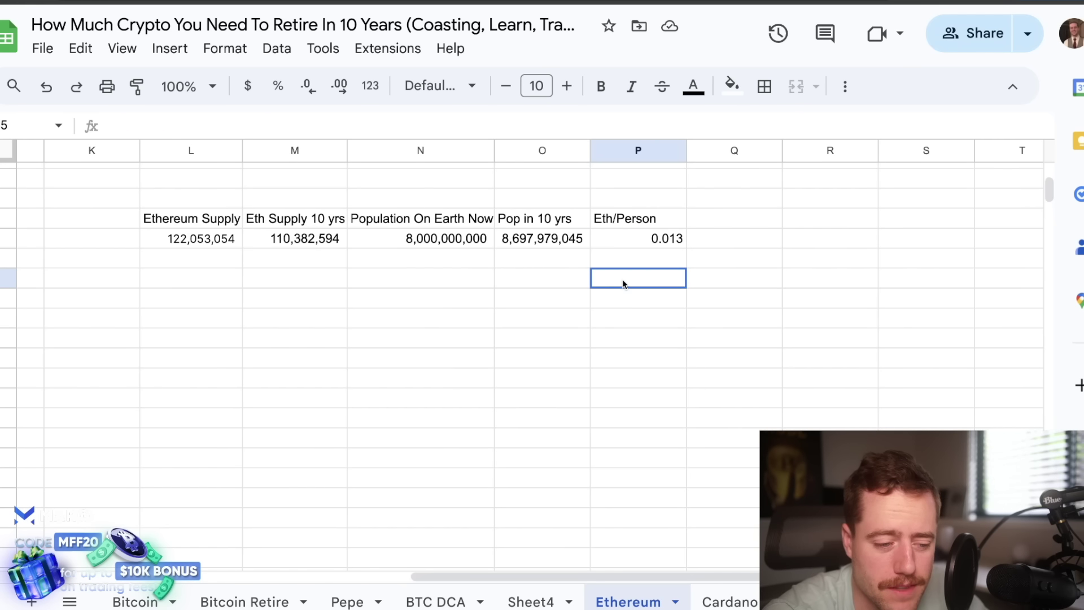
type("=")
left_click(677, 239)
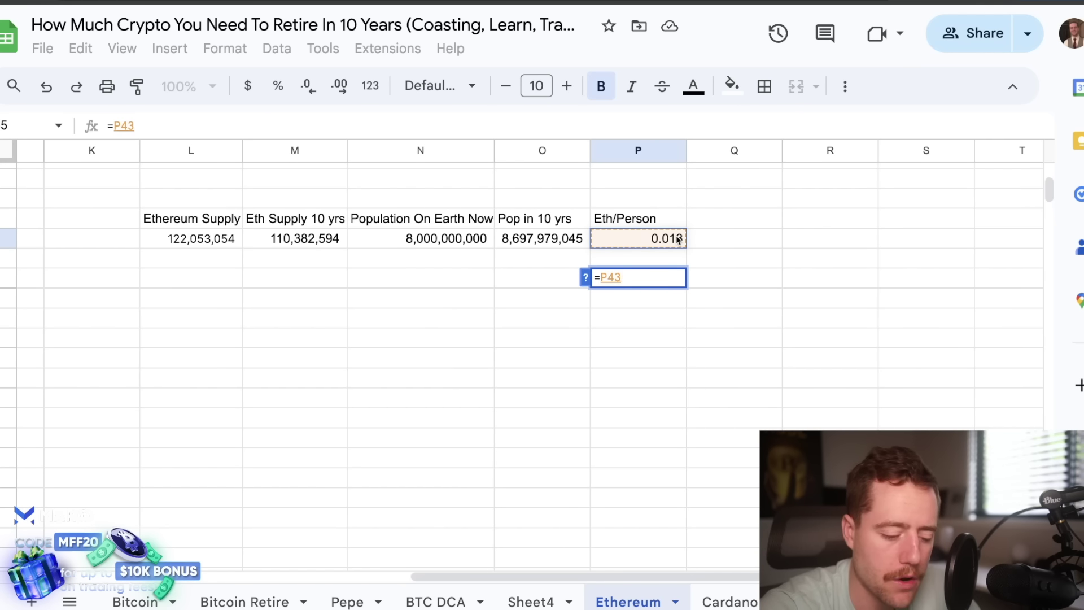
type("*3300")
key("Return")
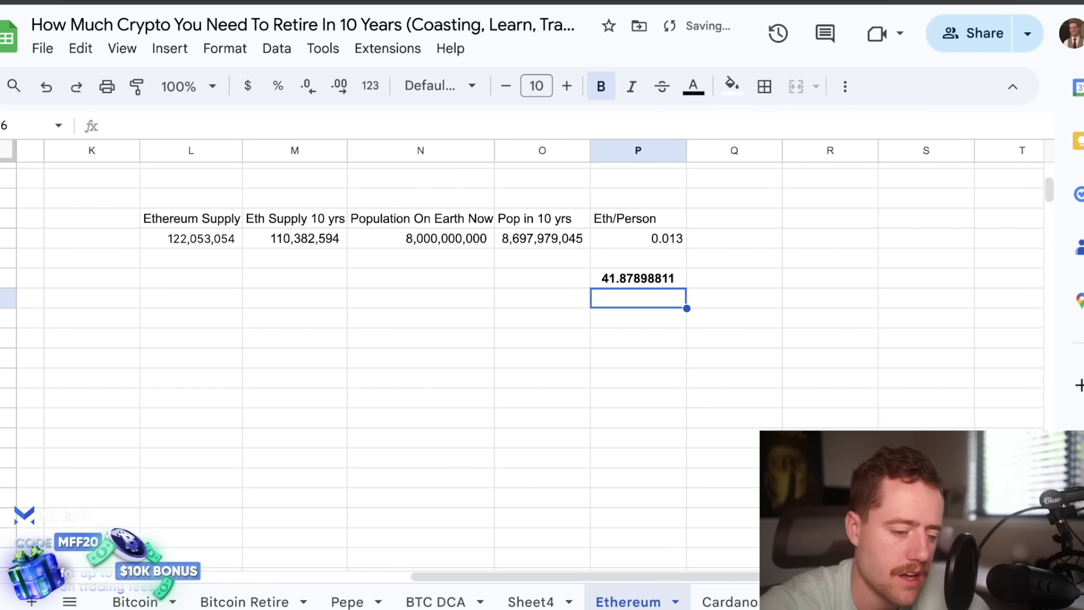
left_click(677, 282)
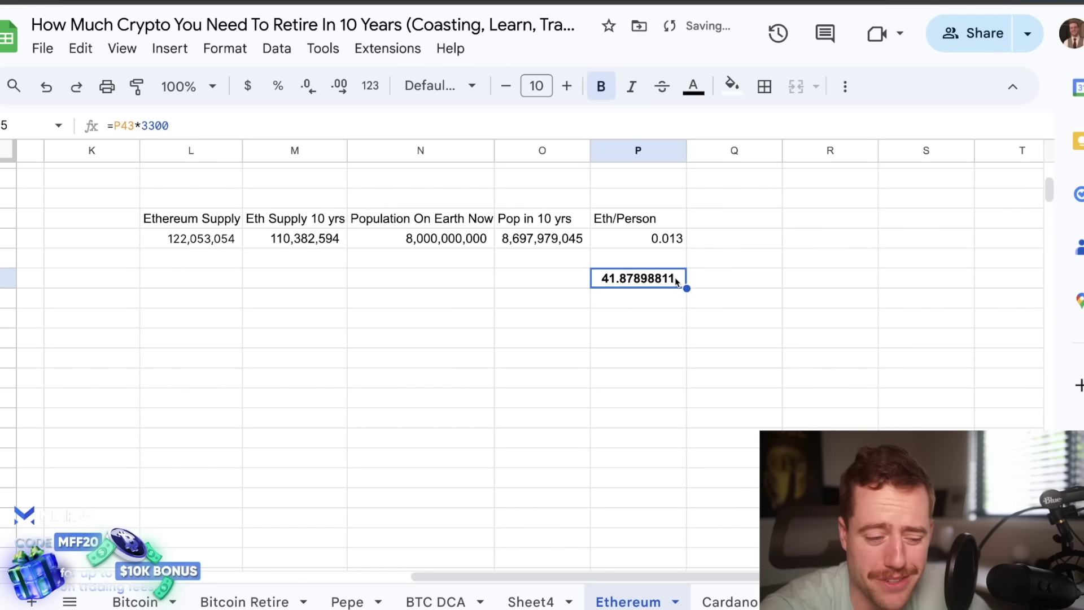
key("Delete")
left_click(713, 286)
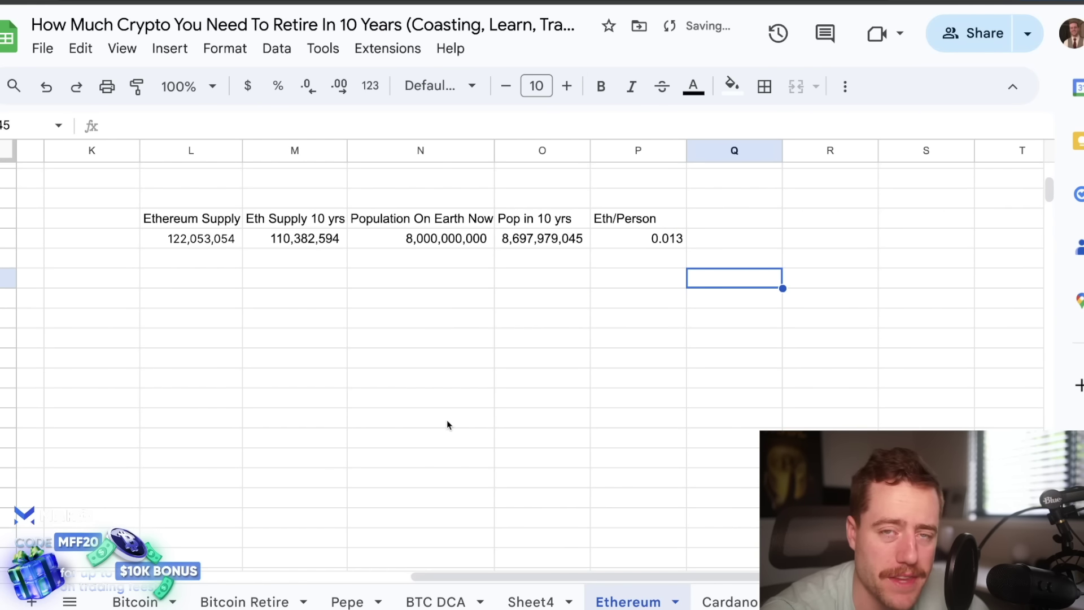
- Scroll back to the COST During Bottom Of Bear table
scroll(446, 418, "left", 2)
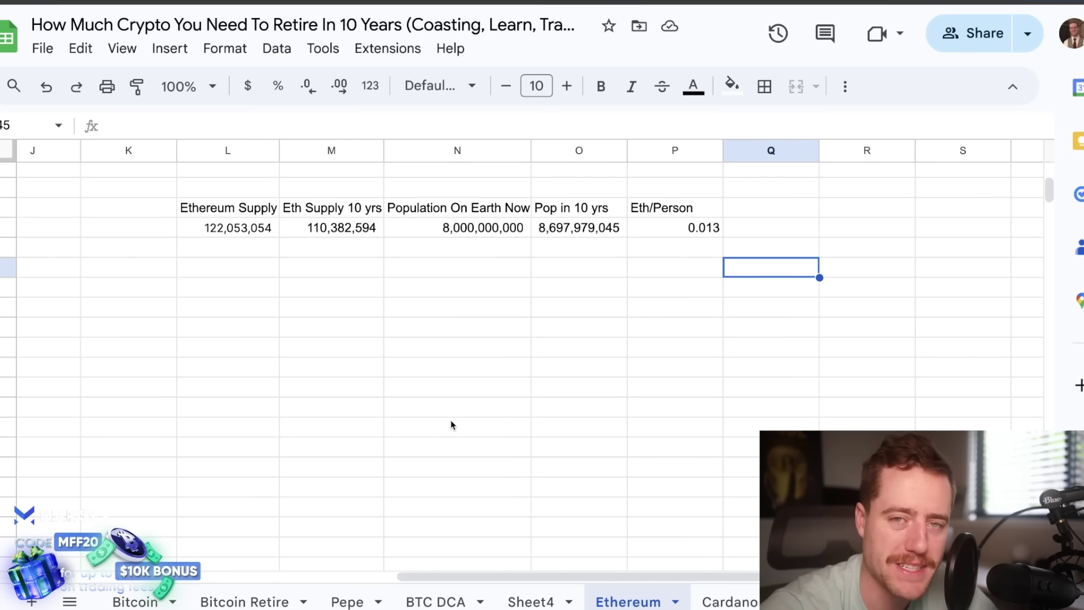
scroll(488, 418, "left", 2)
scroll(489, 419, "right", 2)
scroll(489, 419, "up", 2)
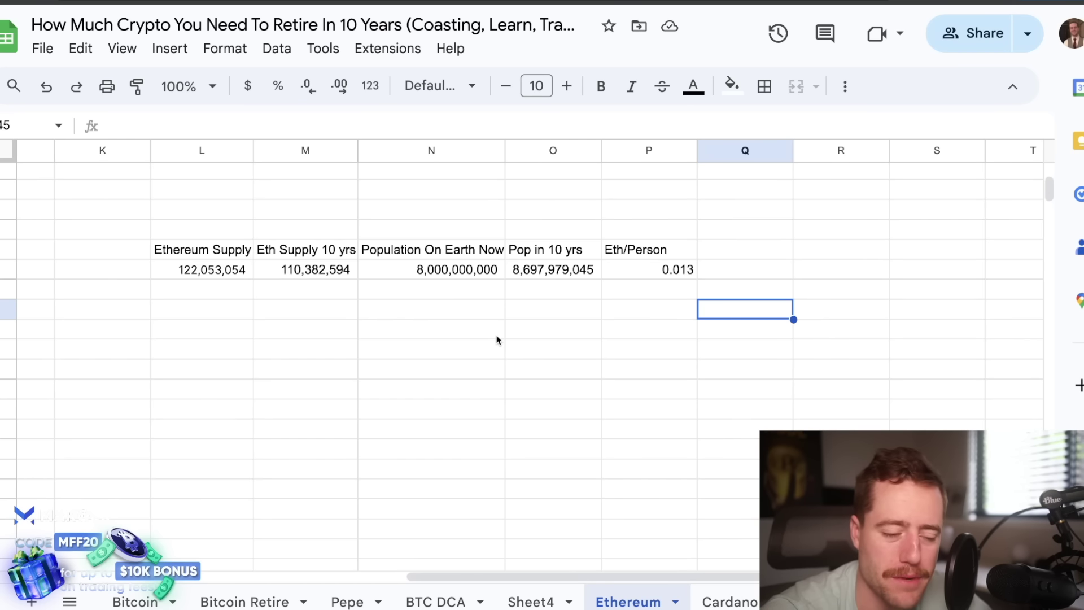
scroll(499, 337, "up", 6)
scroll(499, 336, "left", 5)
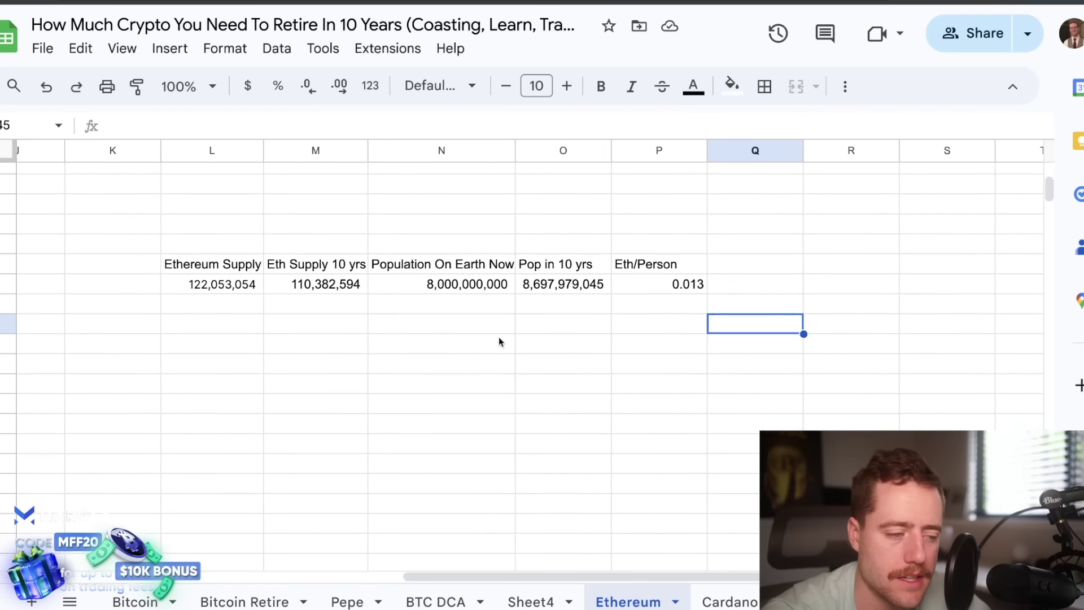
scroll(499, 336, "left", 6)
scroll(499, 336, "down", 1)
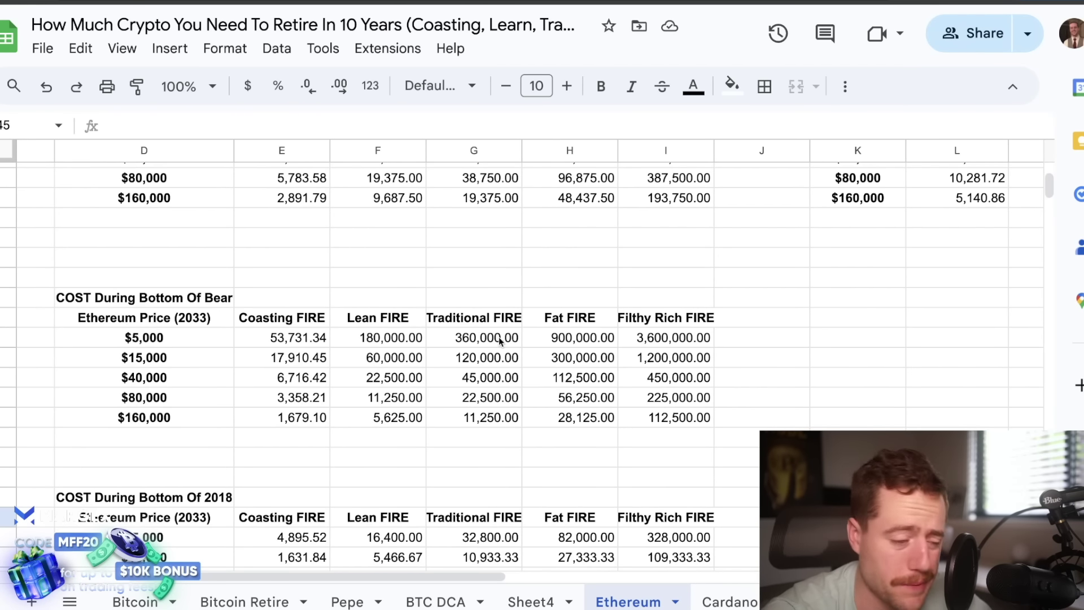
- Read G7's Traditional FIRE formula =100000*20/D7, giving 50.00 ETH at $40,000
scroll(499, 339, "up", 6)
scroll(499, 338, "left", 2)
scroll(499, 337, "left", 2)
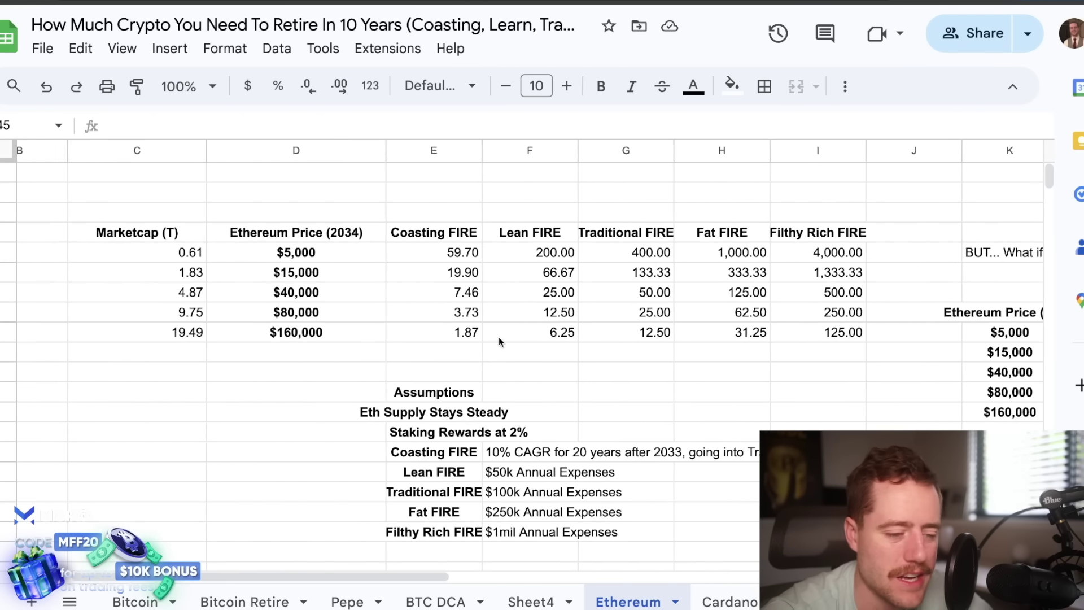
scroll(499, 336, "down", 1)
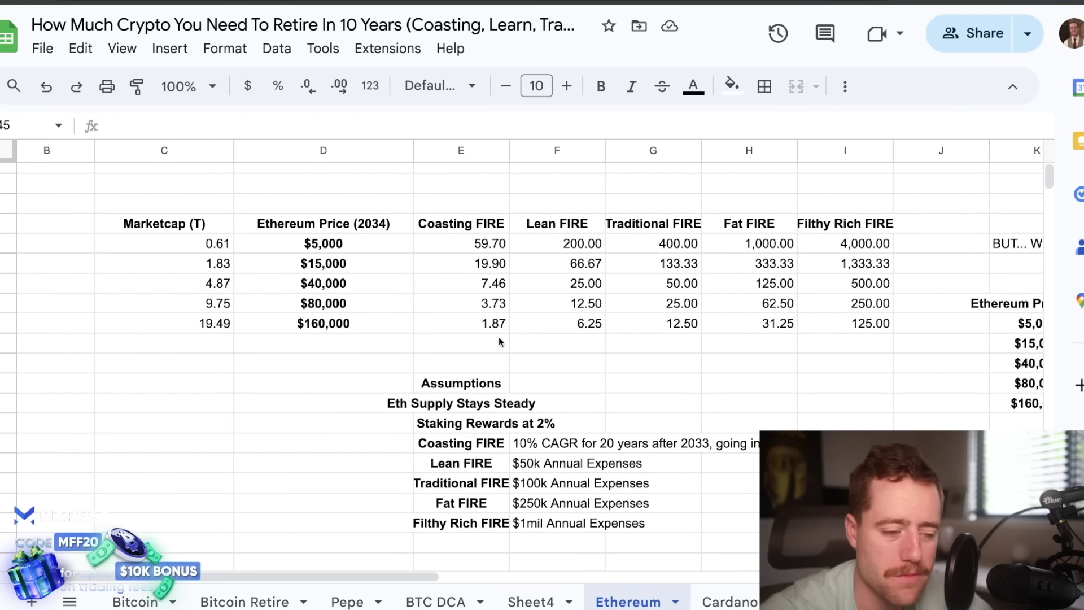
left_click(642, 289)
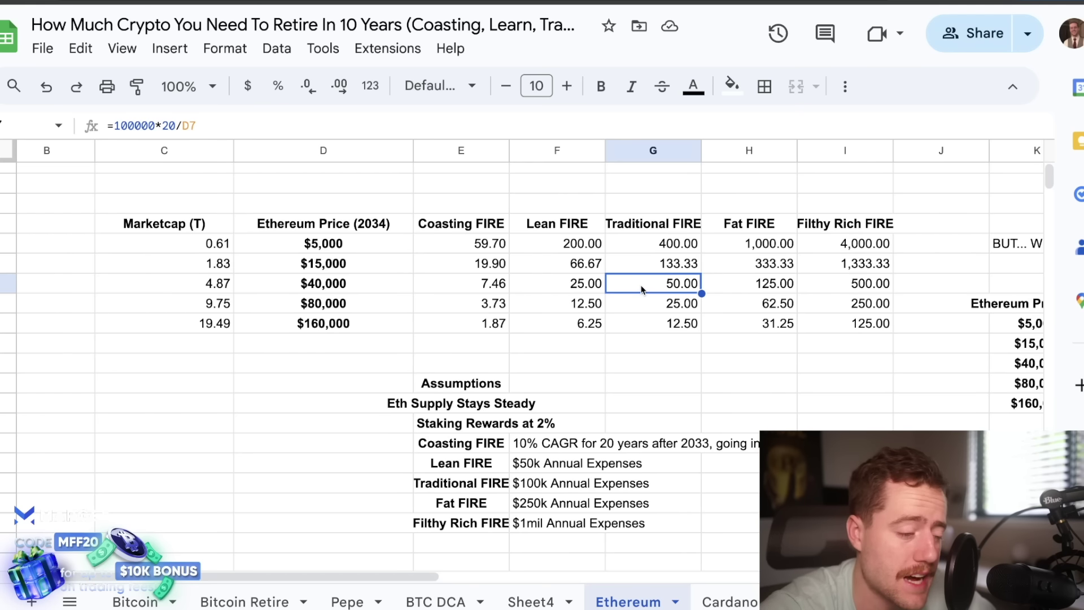
left_click(368, 292)
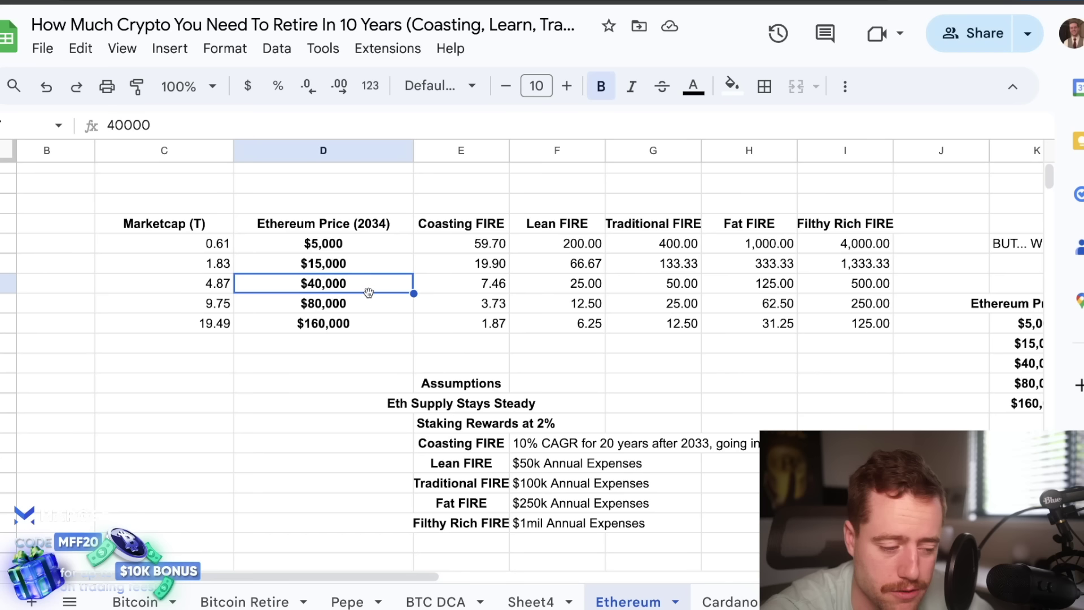
left_click(650, 285)
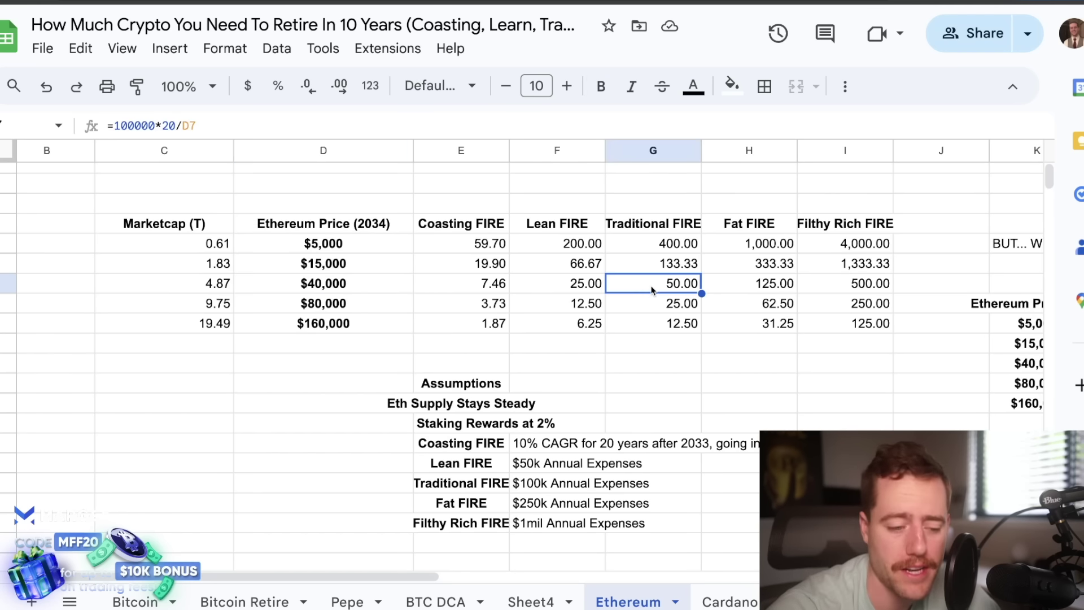